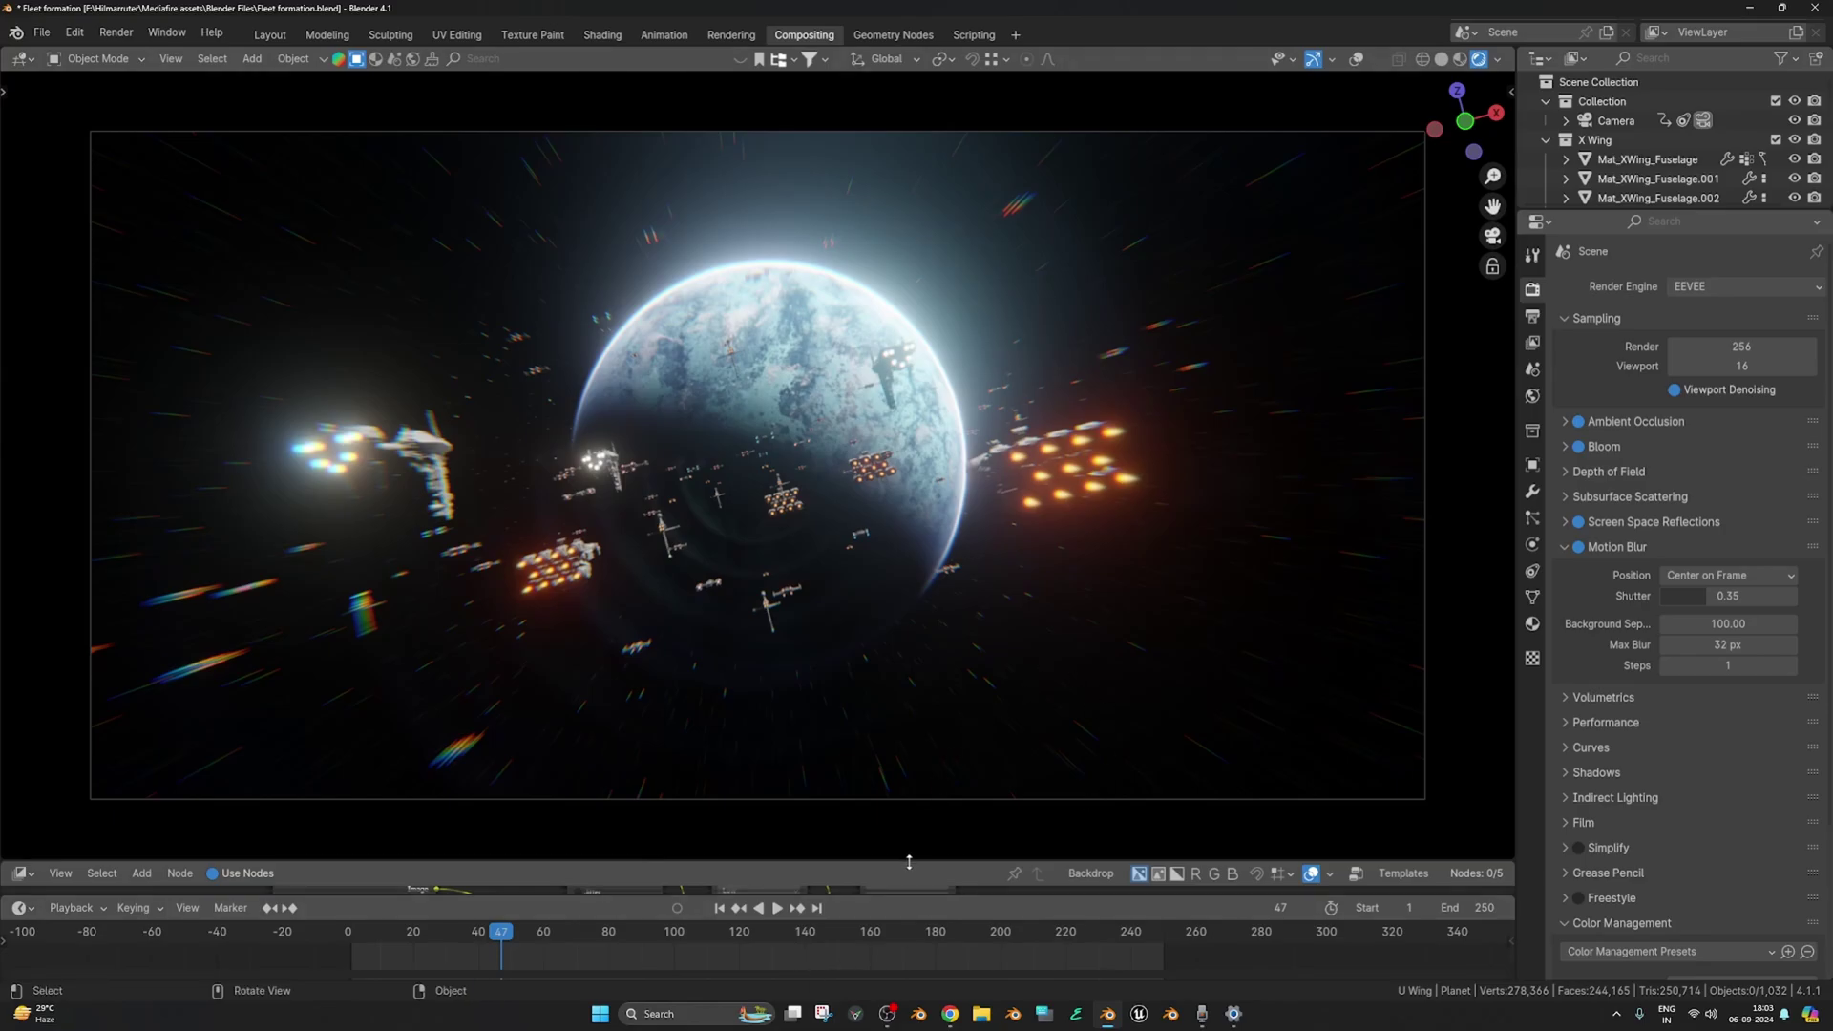
- Enlarge the node editor to show Render Layers, Lens Distortion, two Glare nodes and Composite
drag(909, 861, 908, 661)
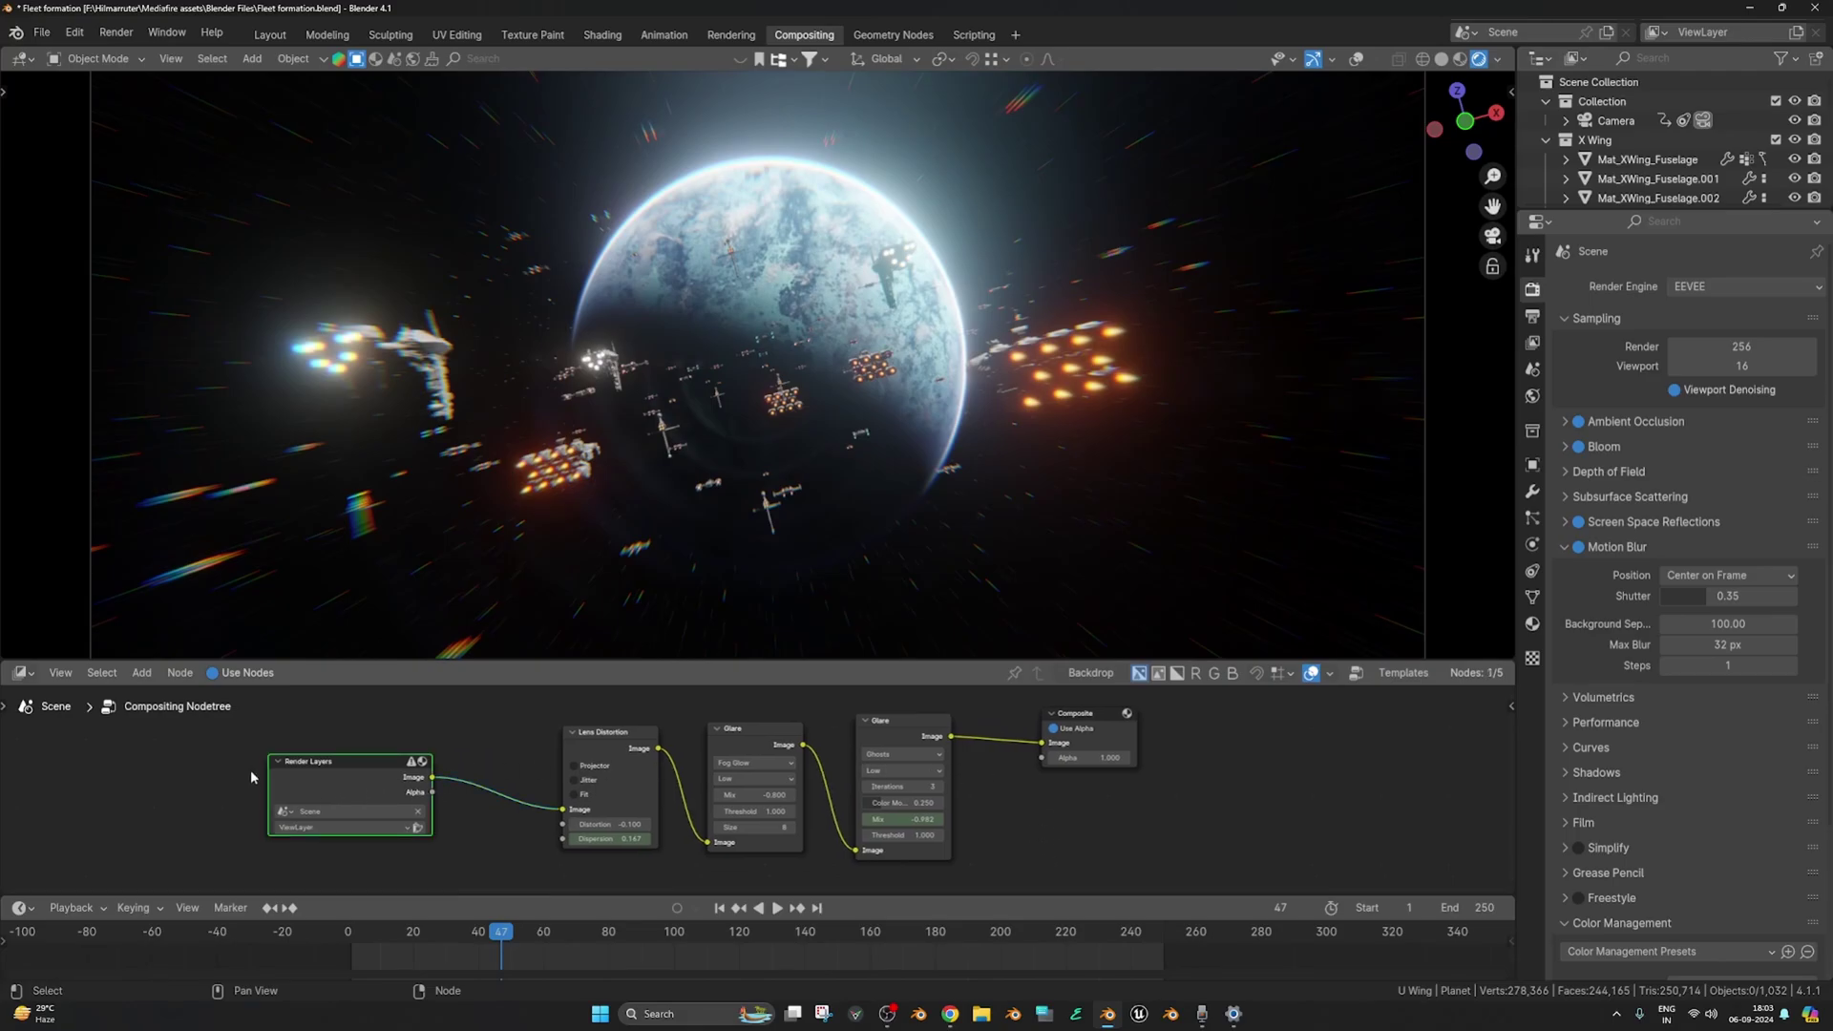
- Space out the Lens Distortion and both Glare nodes evenly along the compositing chain
click(1070, 838)
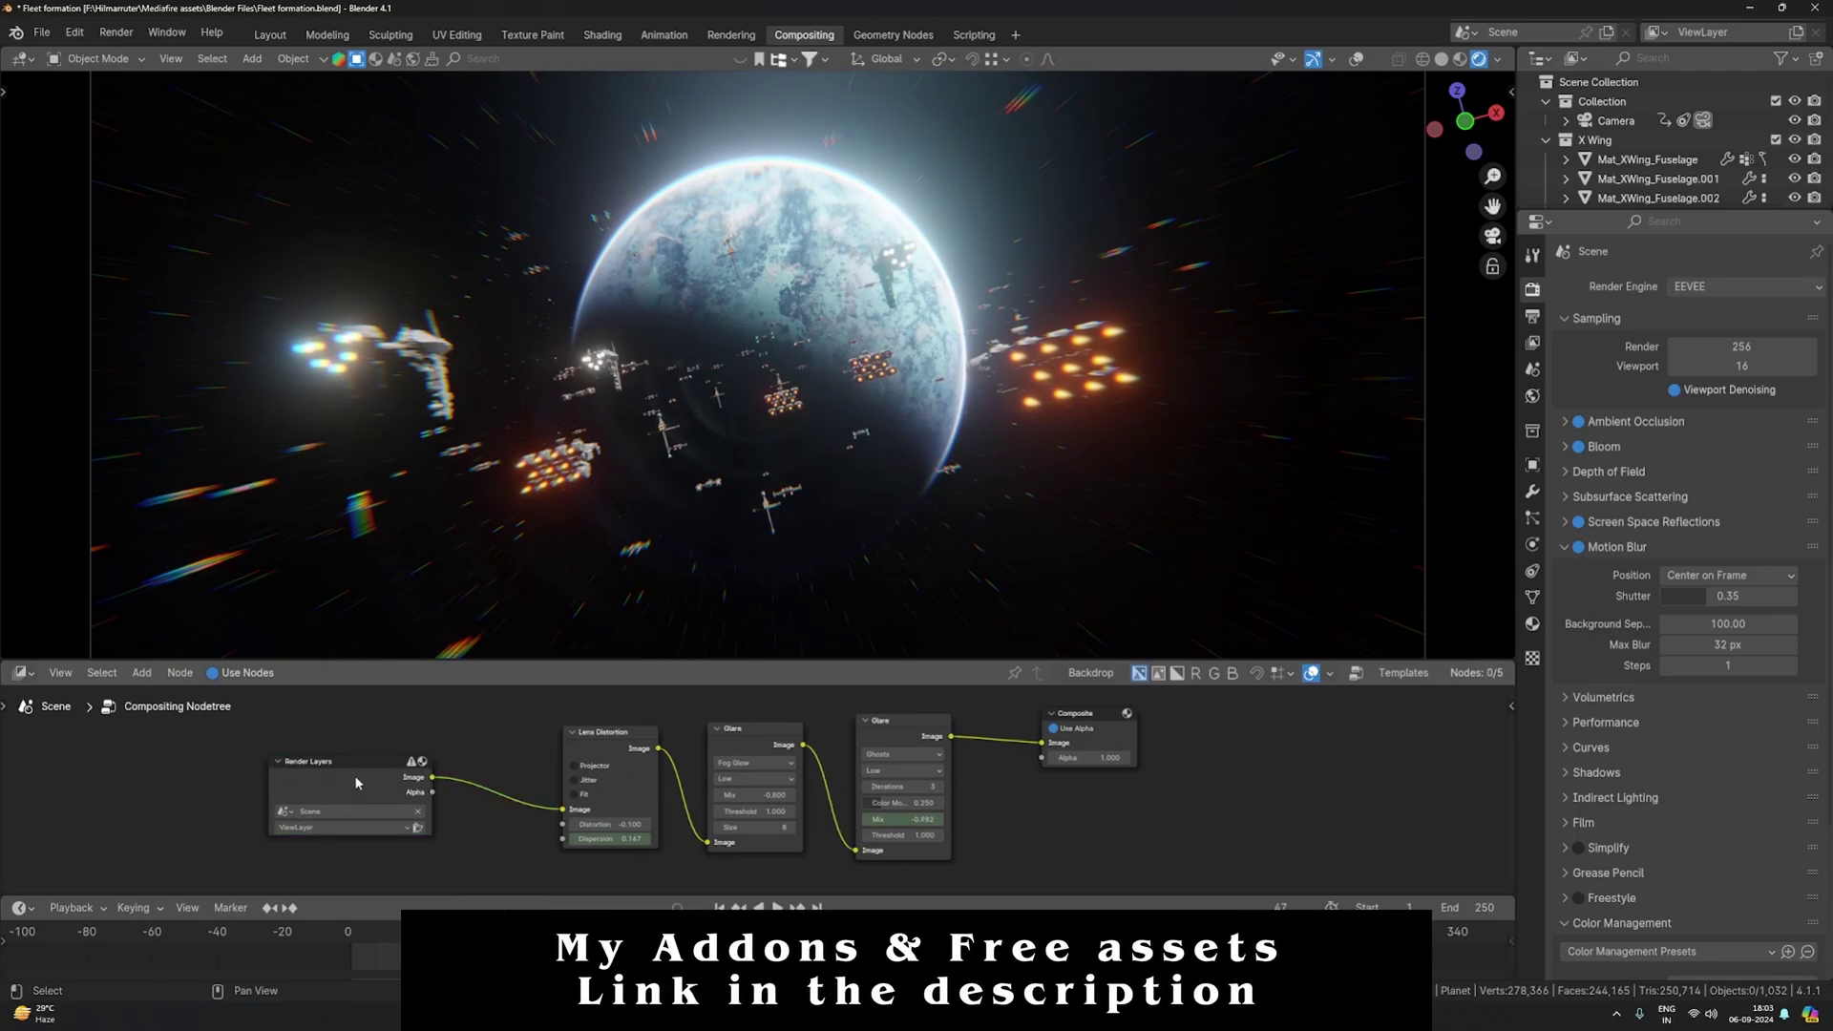
drag(356, 783, 357, 790)
drag(584, 733, 573, 725)
drag(751, 743, 758, 746)
drag(880, 741, 879, 728)
- Zoom the preview out to show the whole camera frame and rewind toward the animation start
click(1016, 818)
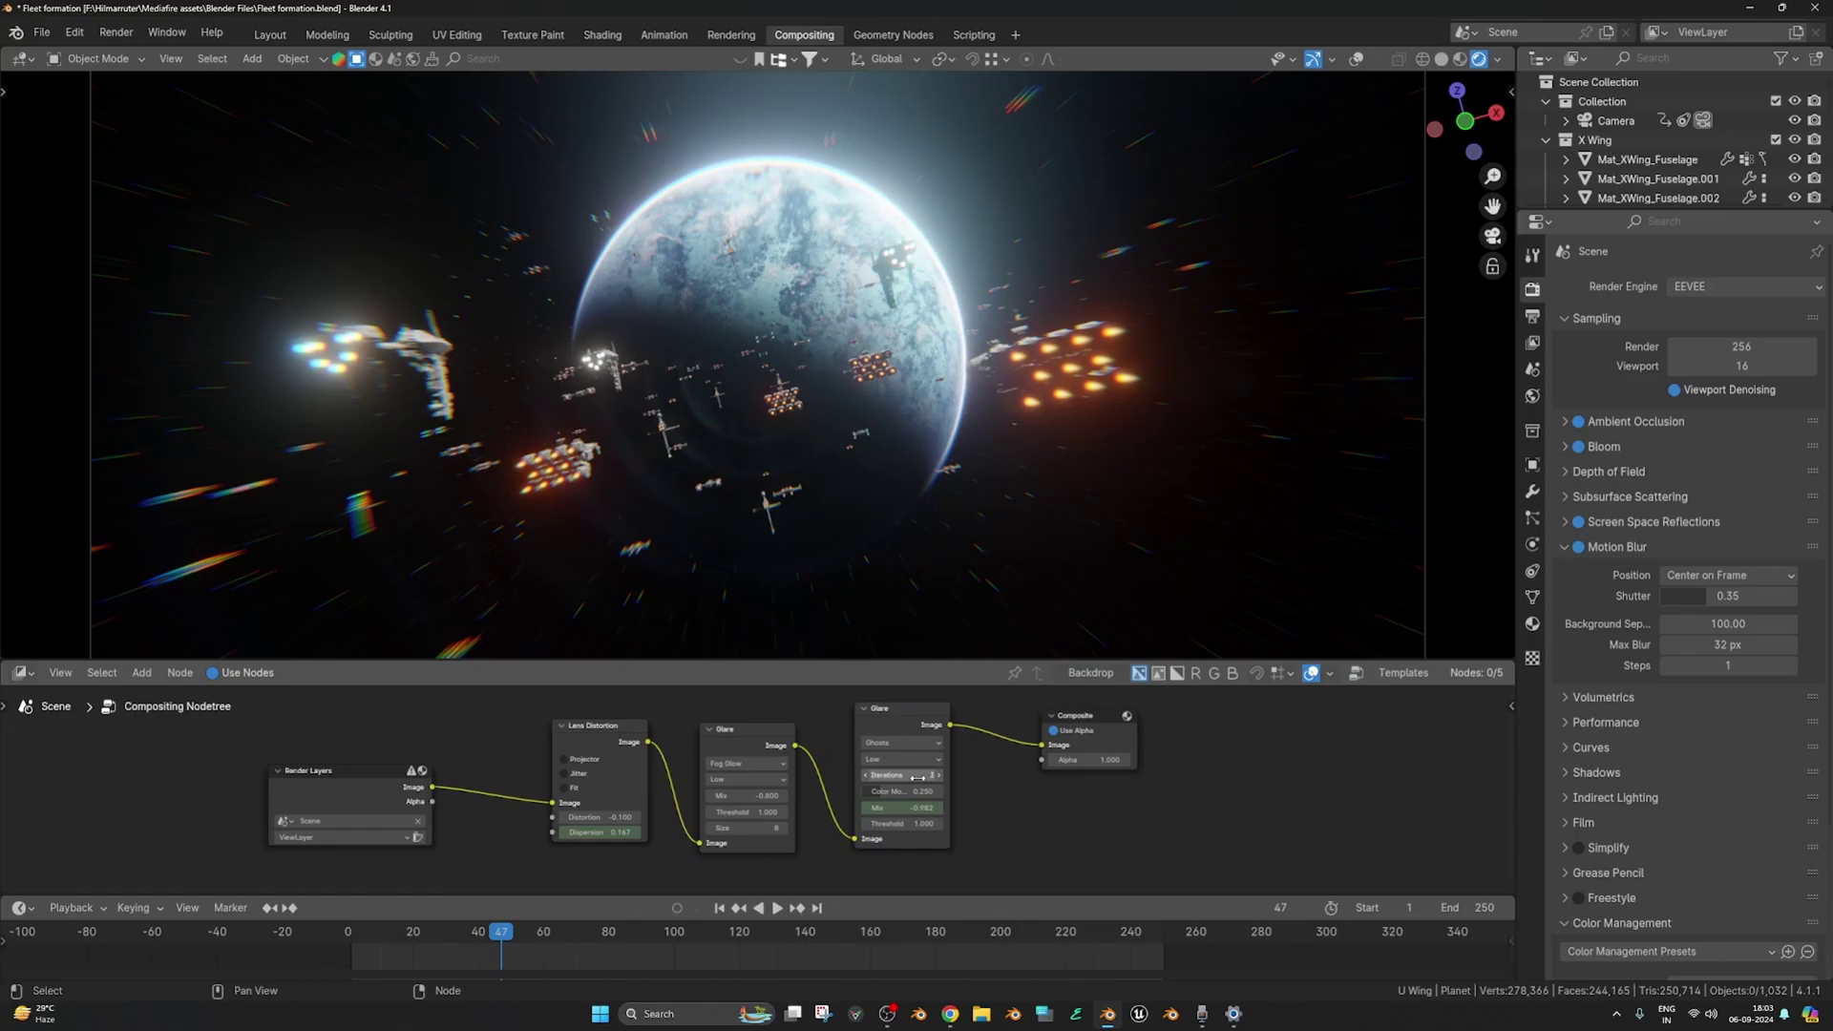
scroll(861, 506, down, 1)
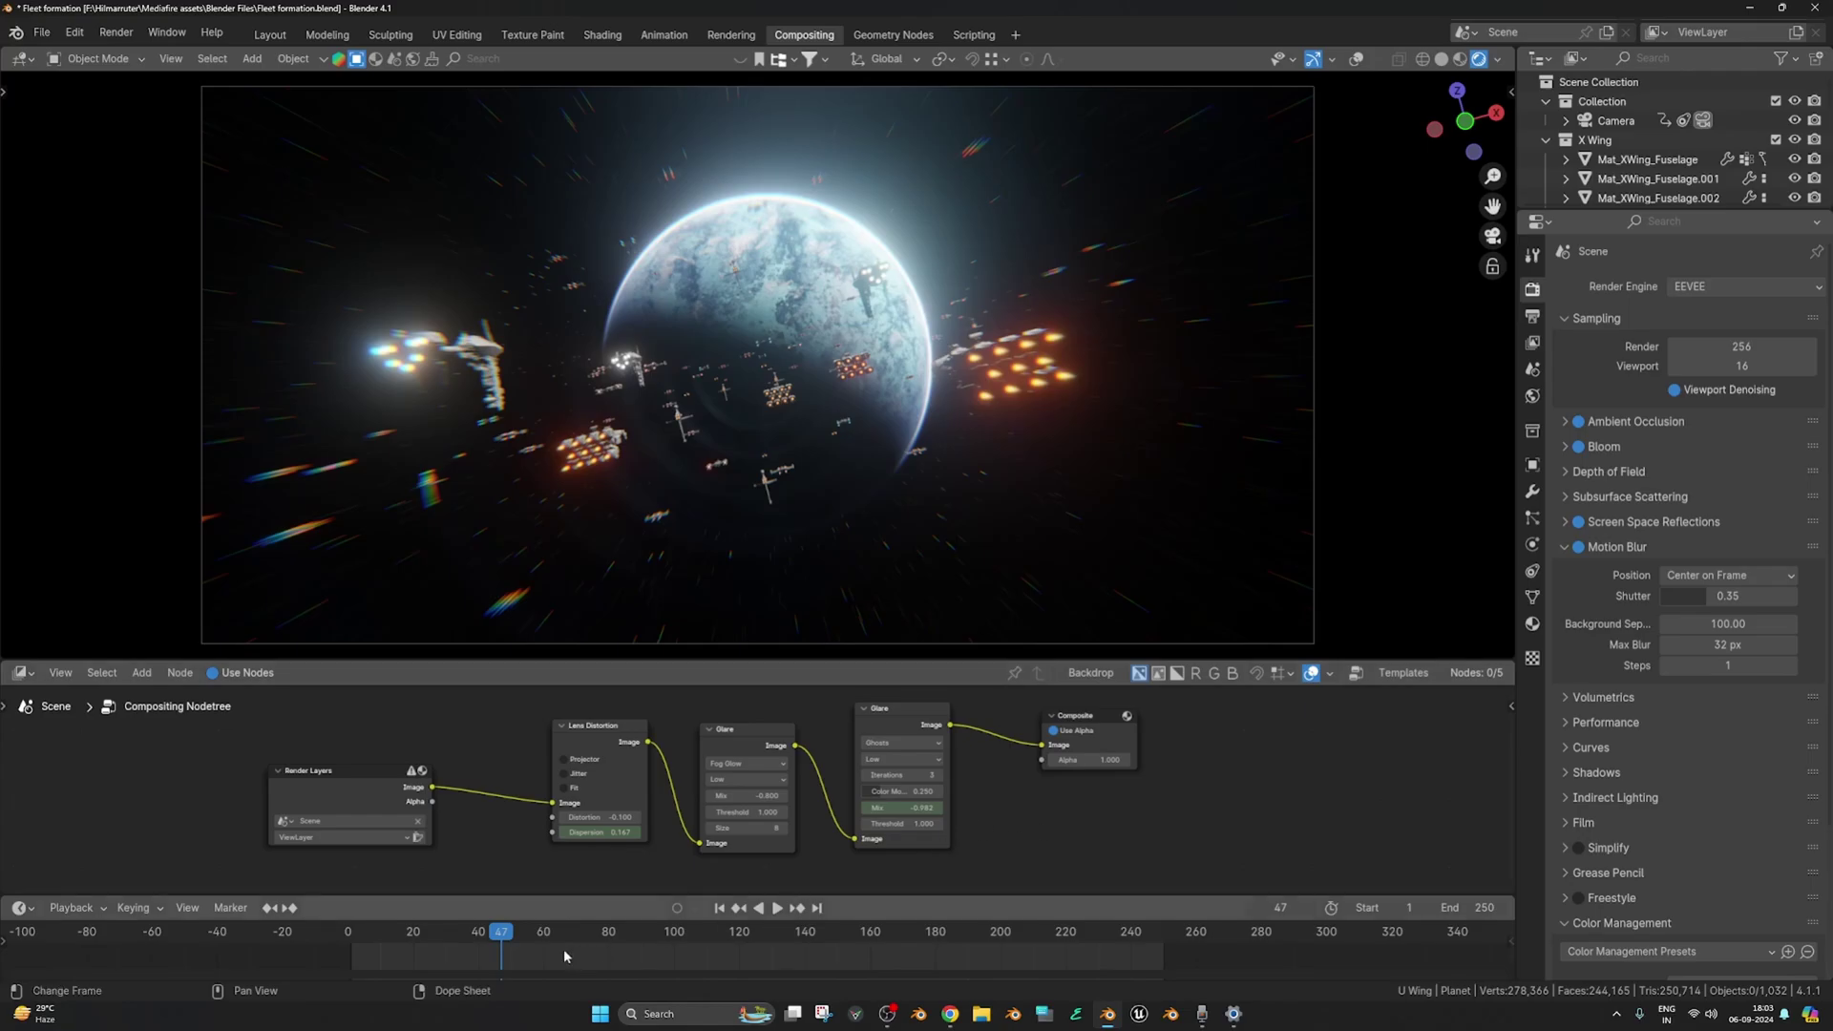
drag(494, 934, 343, 931)
- Preview the warp-jump animation, playing from frame 27, then return to the first frame
key(space)
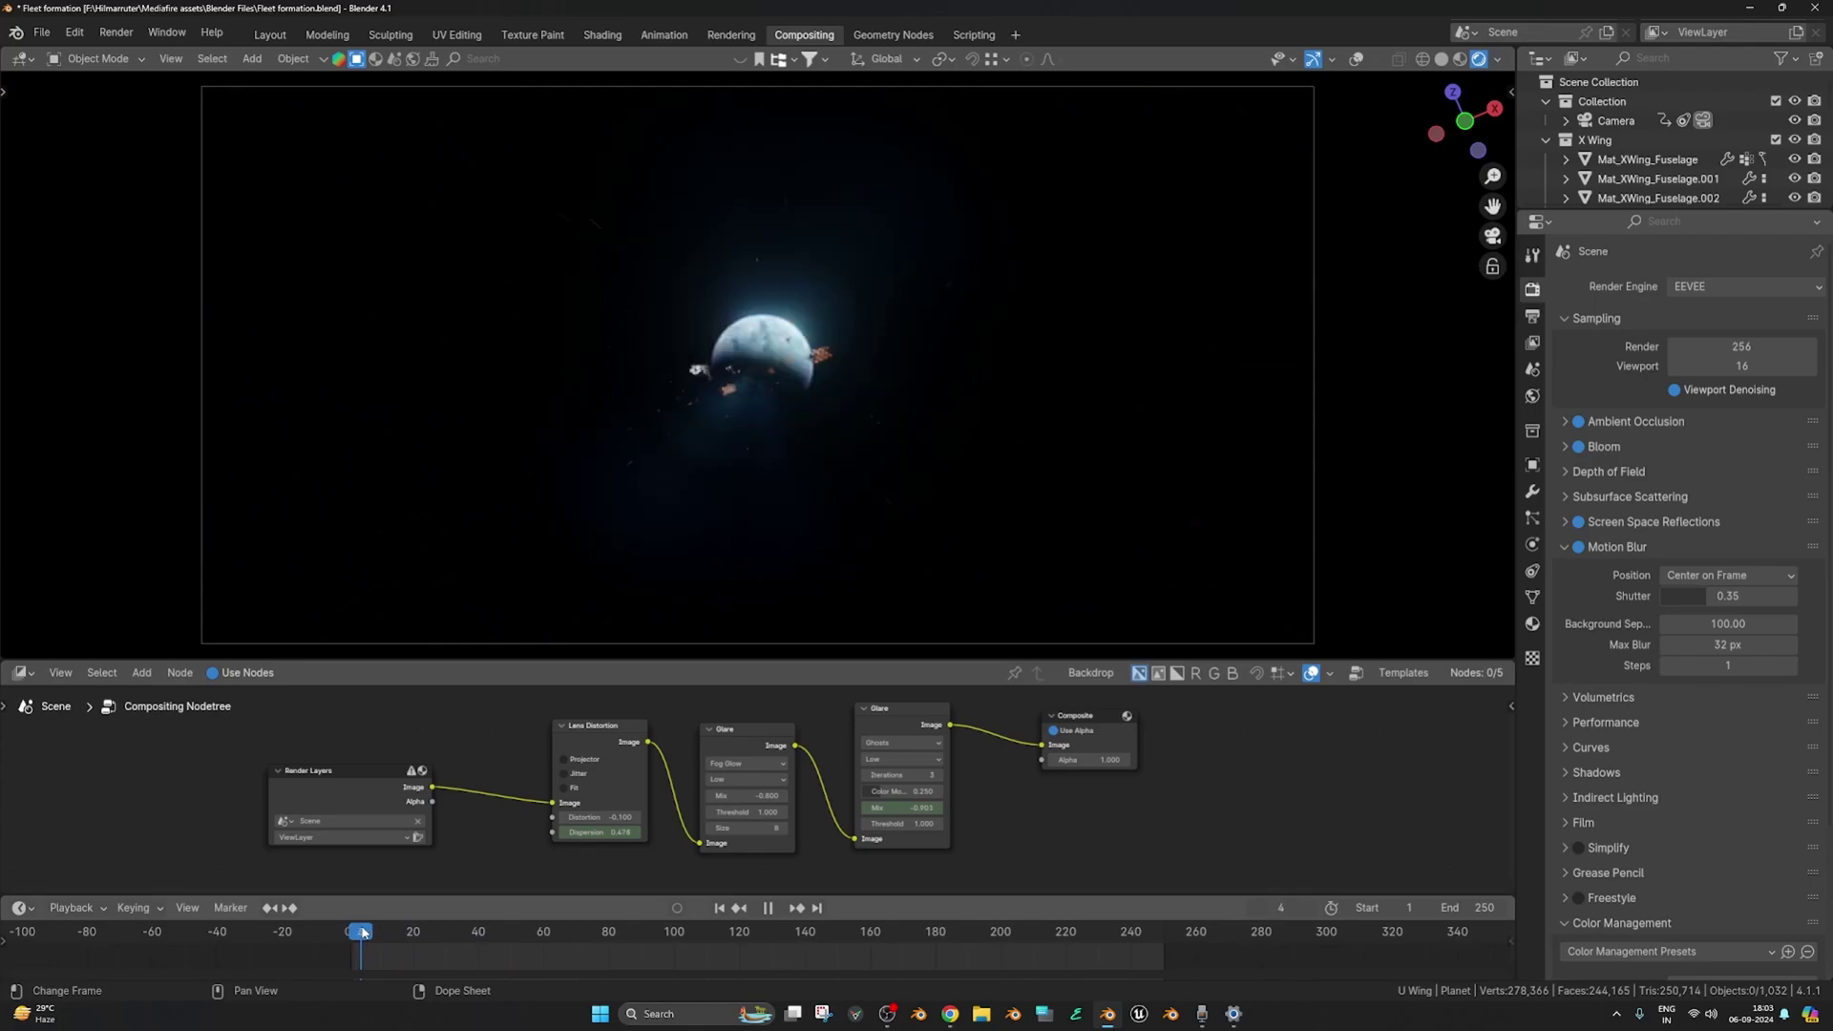
drag(374, 933, 439, 936)
key(space)
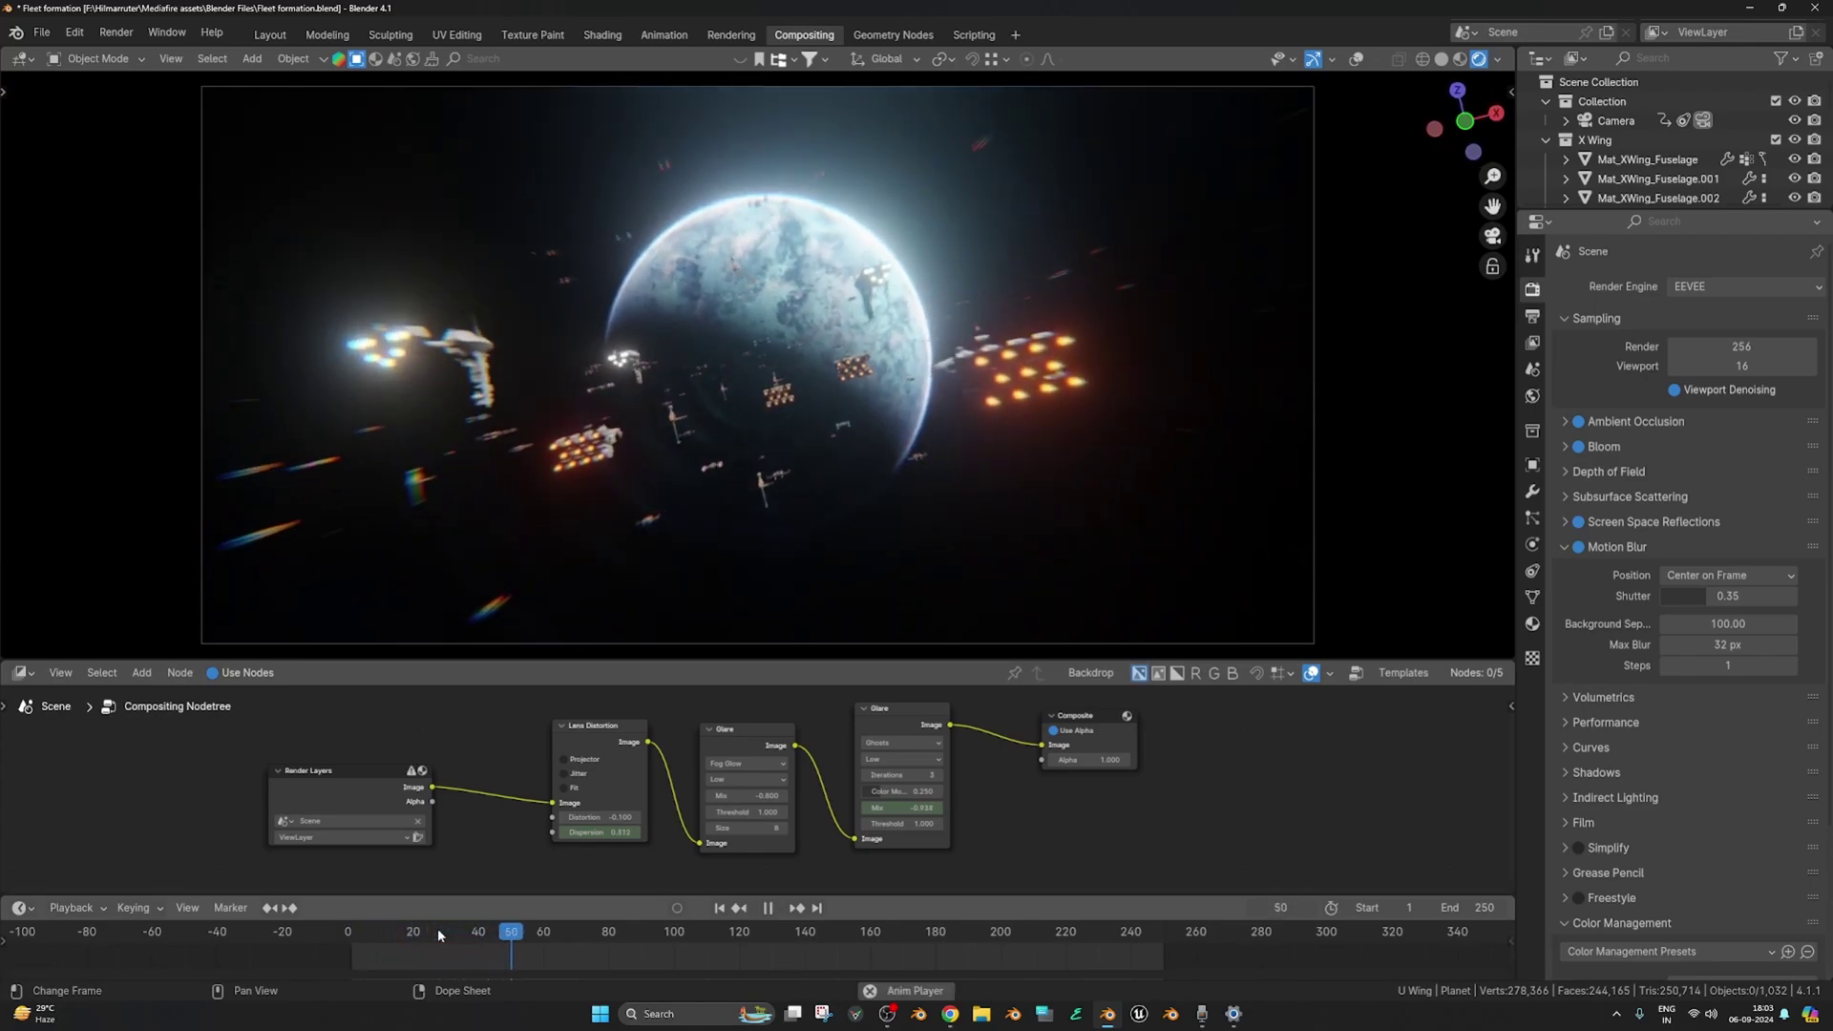
key(space)
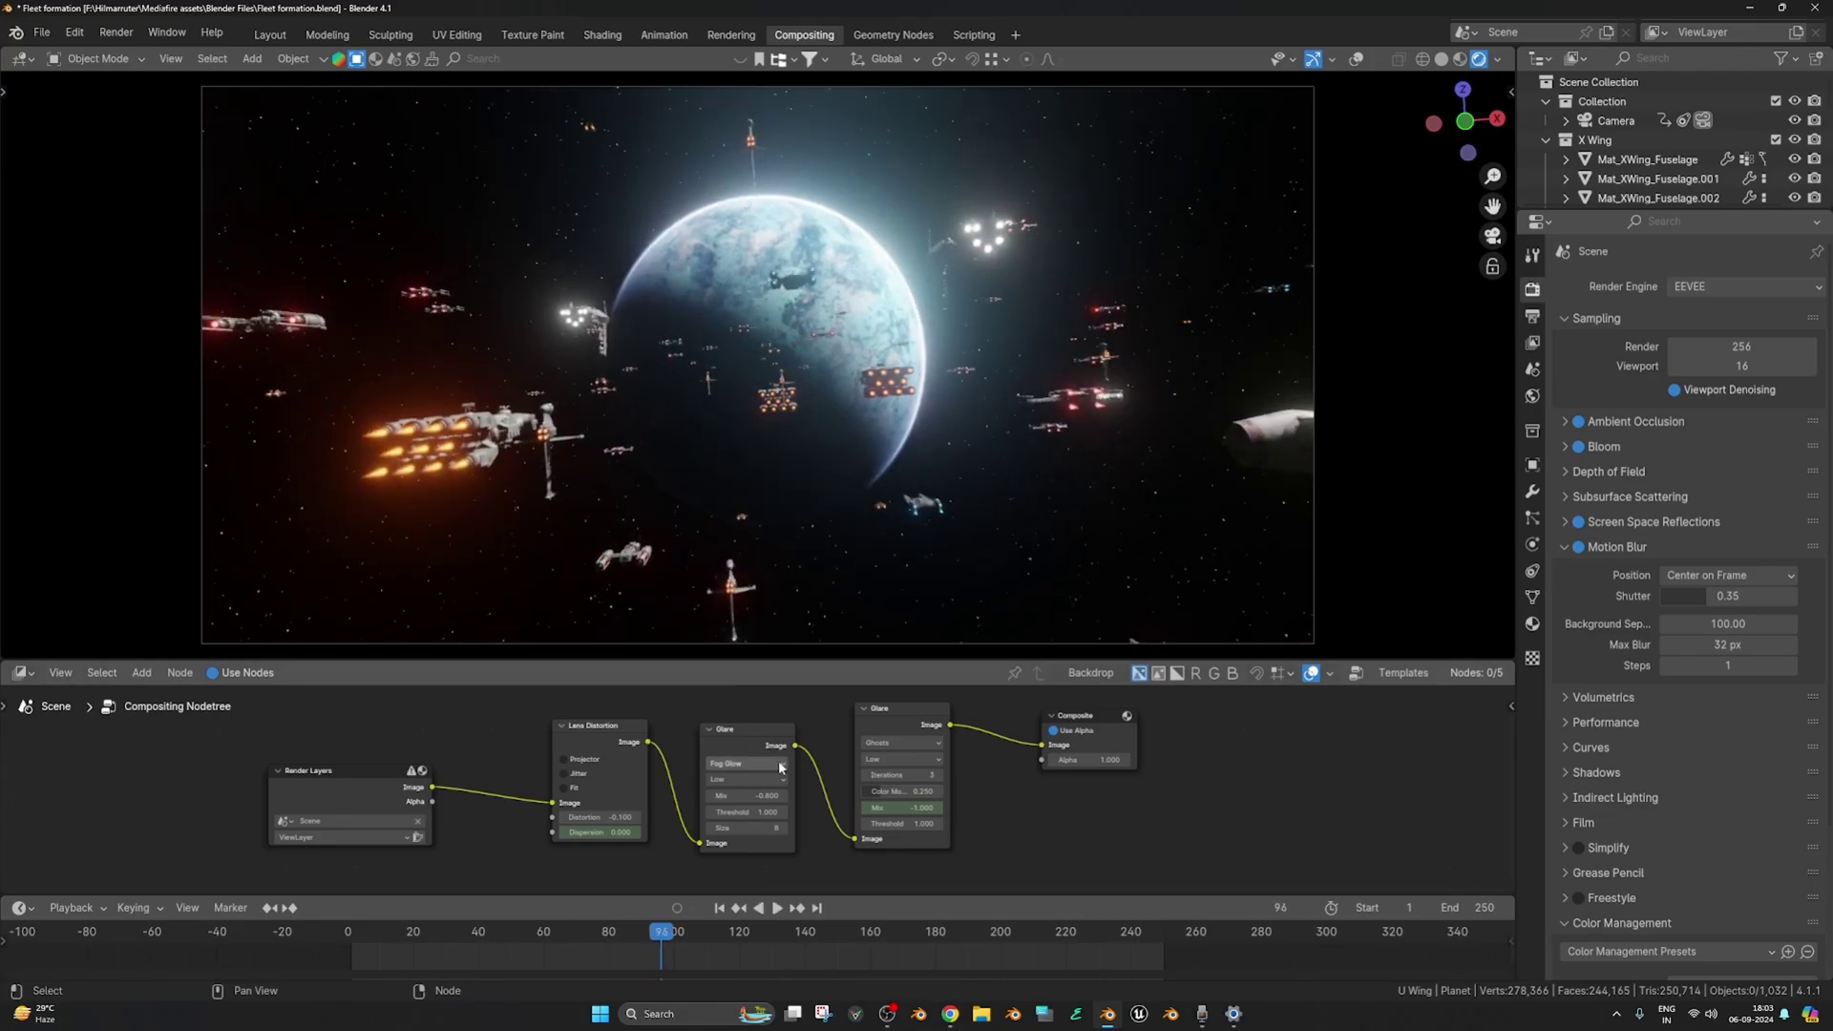
key(shift+Left)
- Link the Render Layers Image output directly to the Composite Image input, bypassing the effects
scroll(569, 814, up, 4)
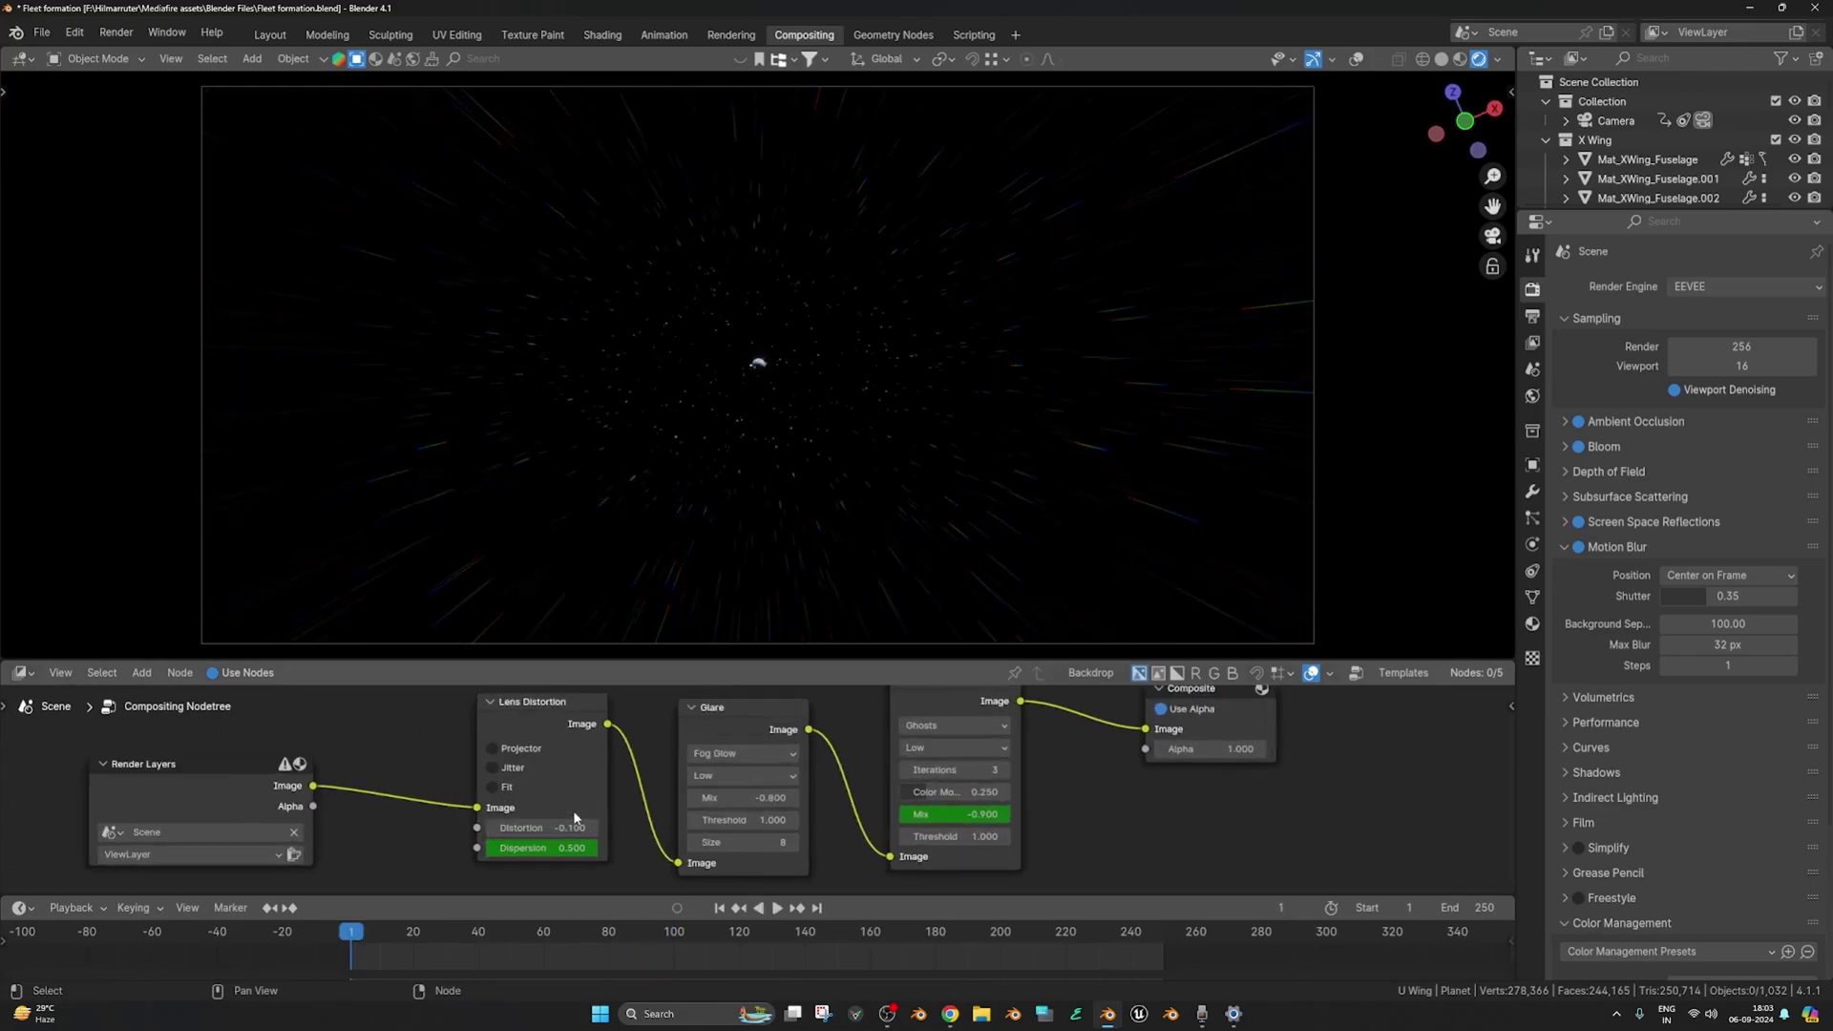
middle_drag(583, 801, 701, 787)
scroll(701, 789, up, 2)
scroll(730, 787, down, 4)
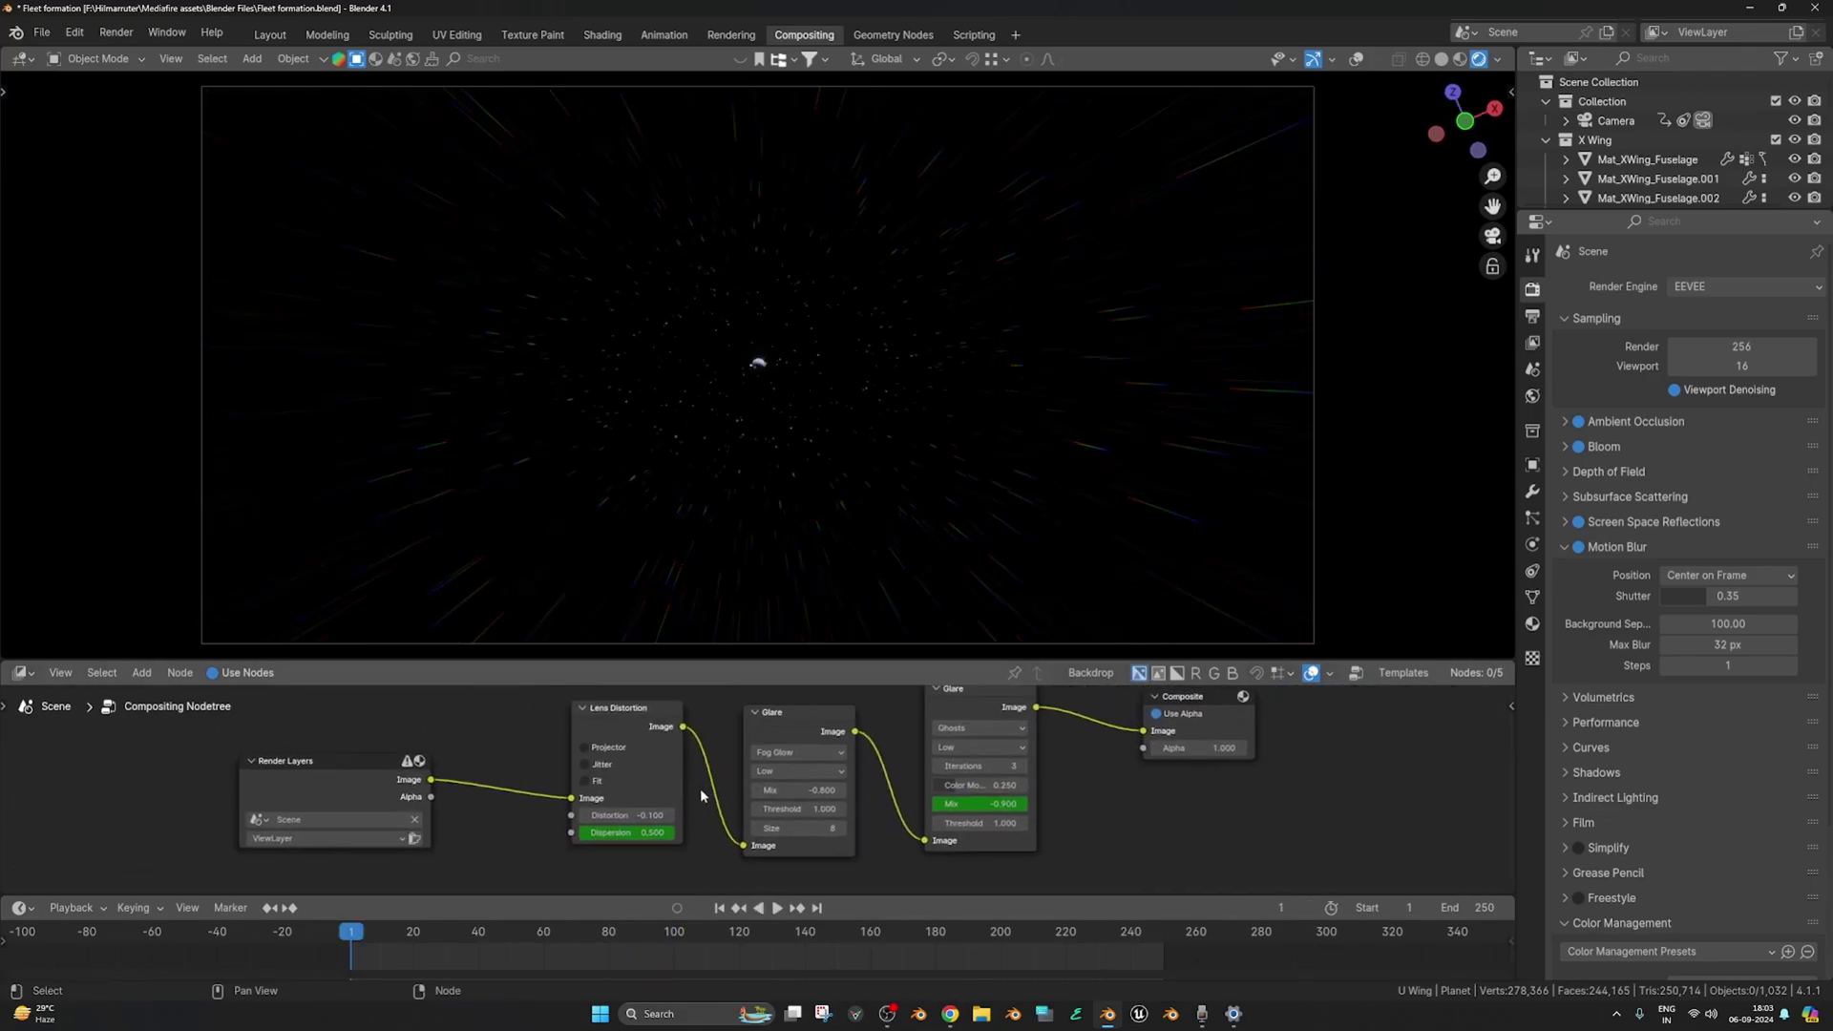
scroll(668, 788, up, 2)
scroll(641, 788, down, 3)
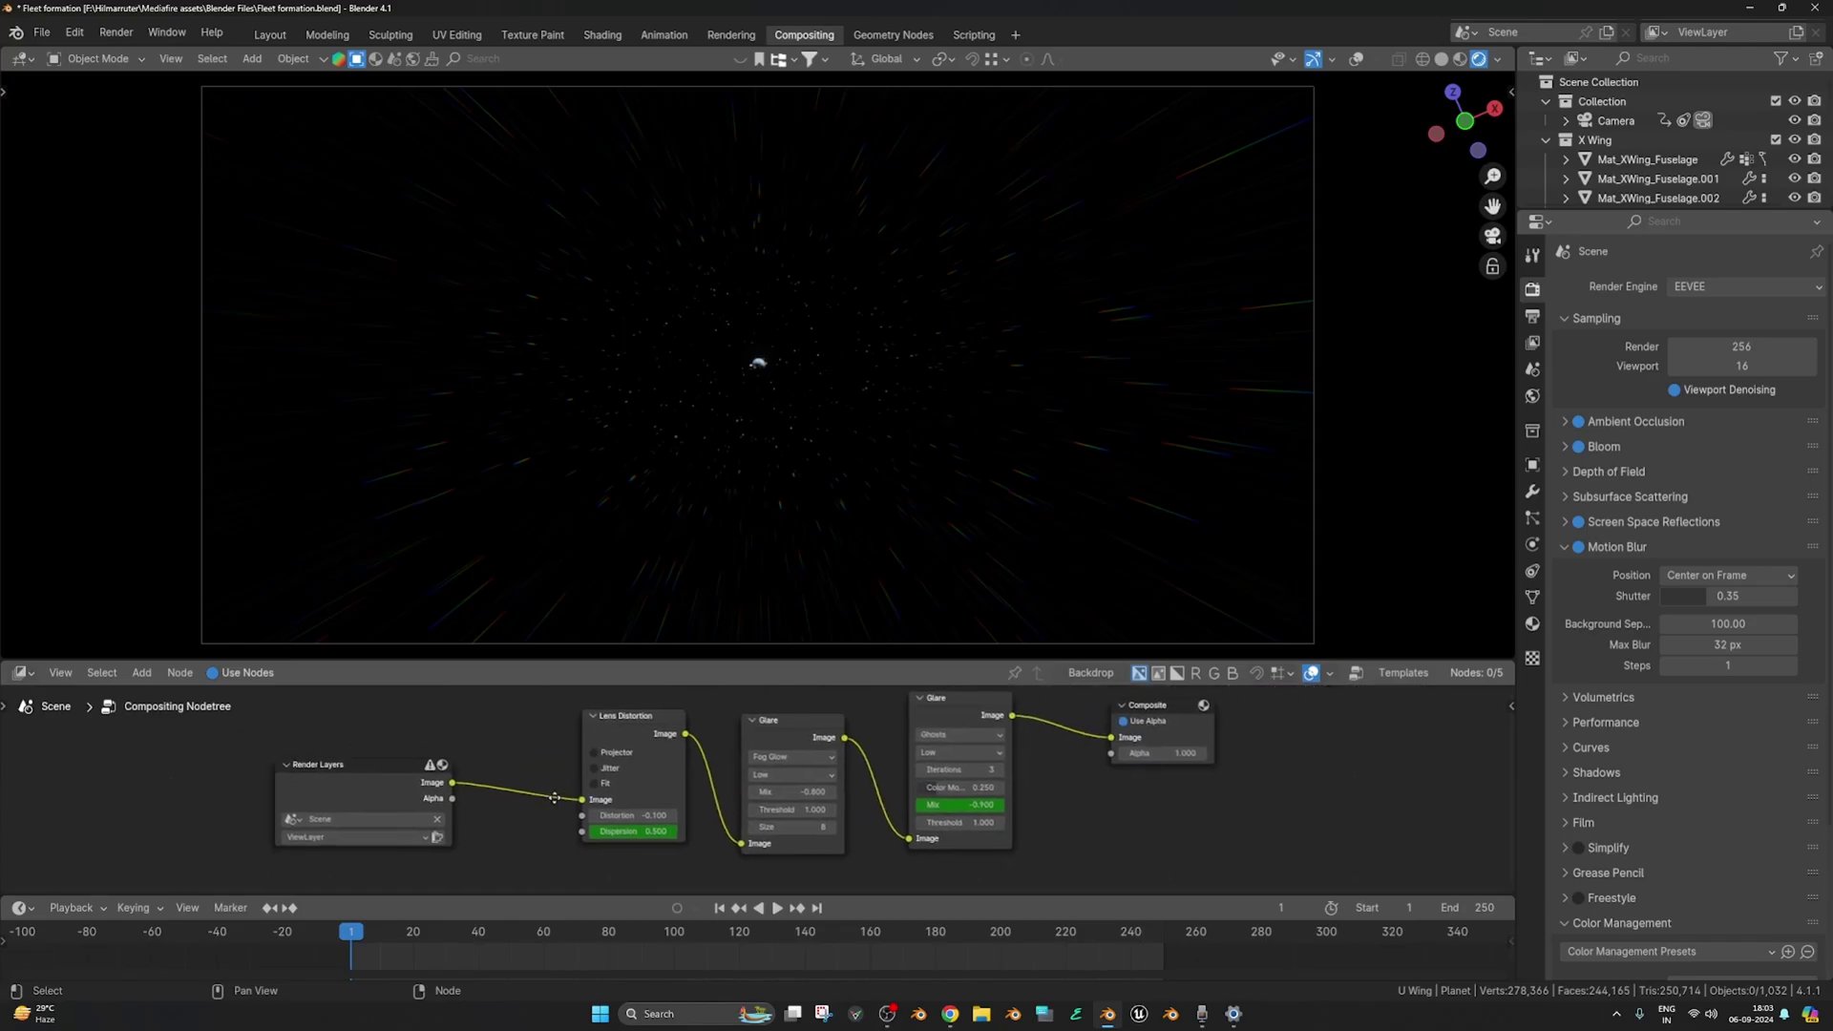
drag(444, 798, 1099, 754)
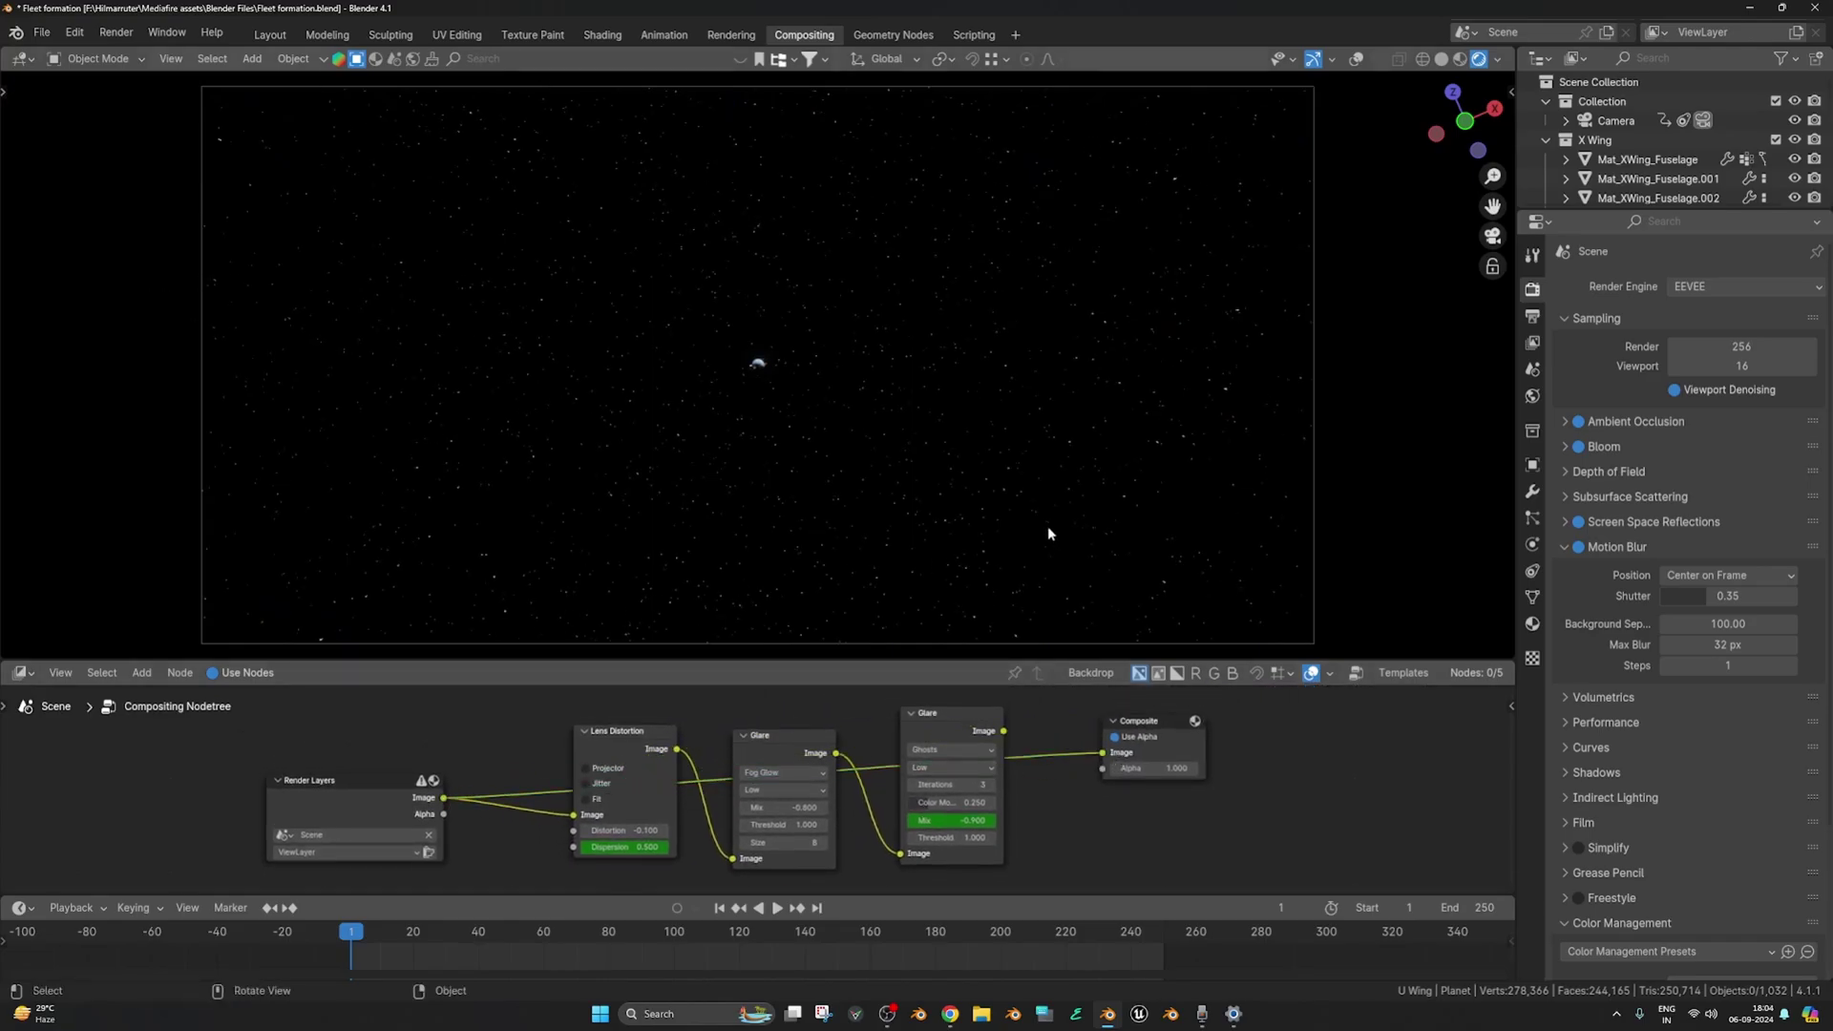
- Select the Camera, show its animated focal length settings, and play its zoom to frame 10
click(1604, 122)
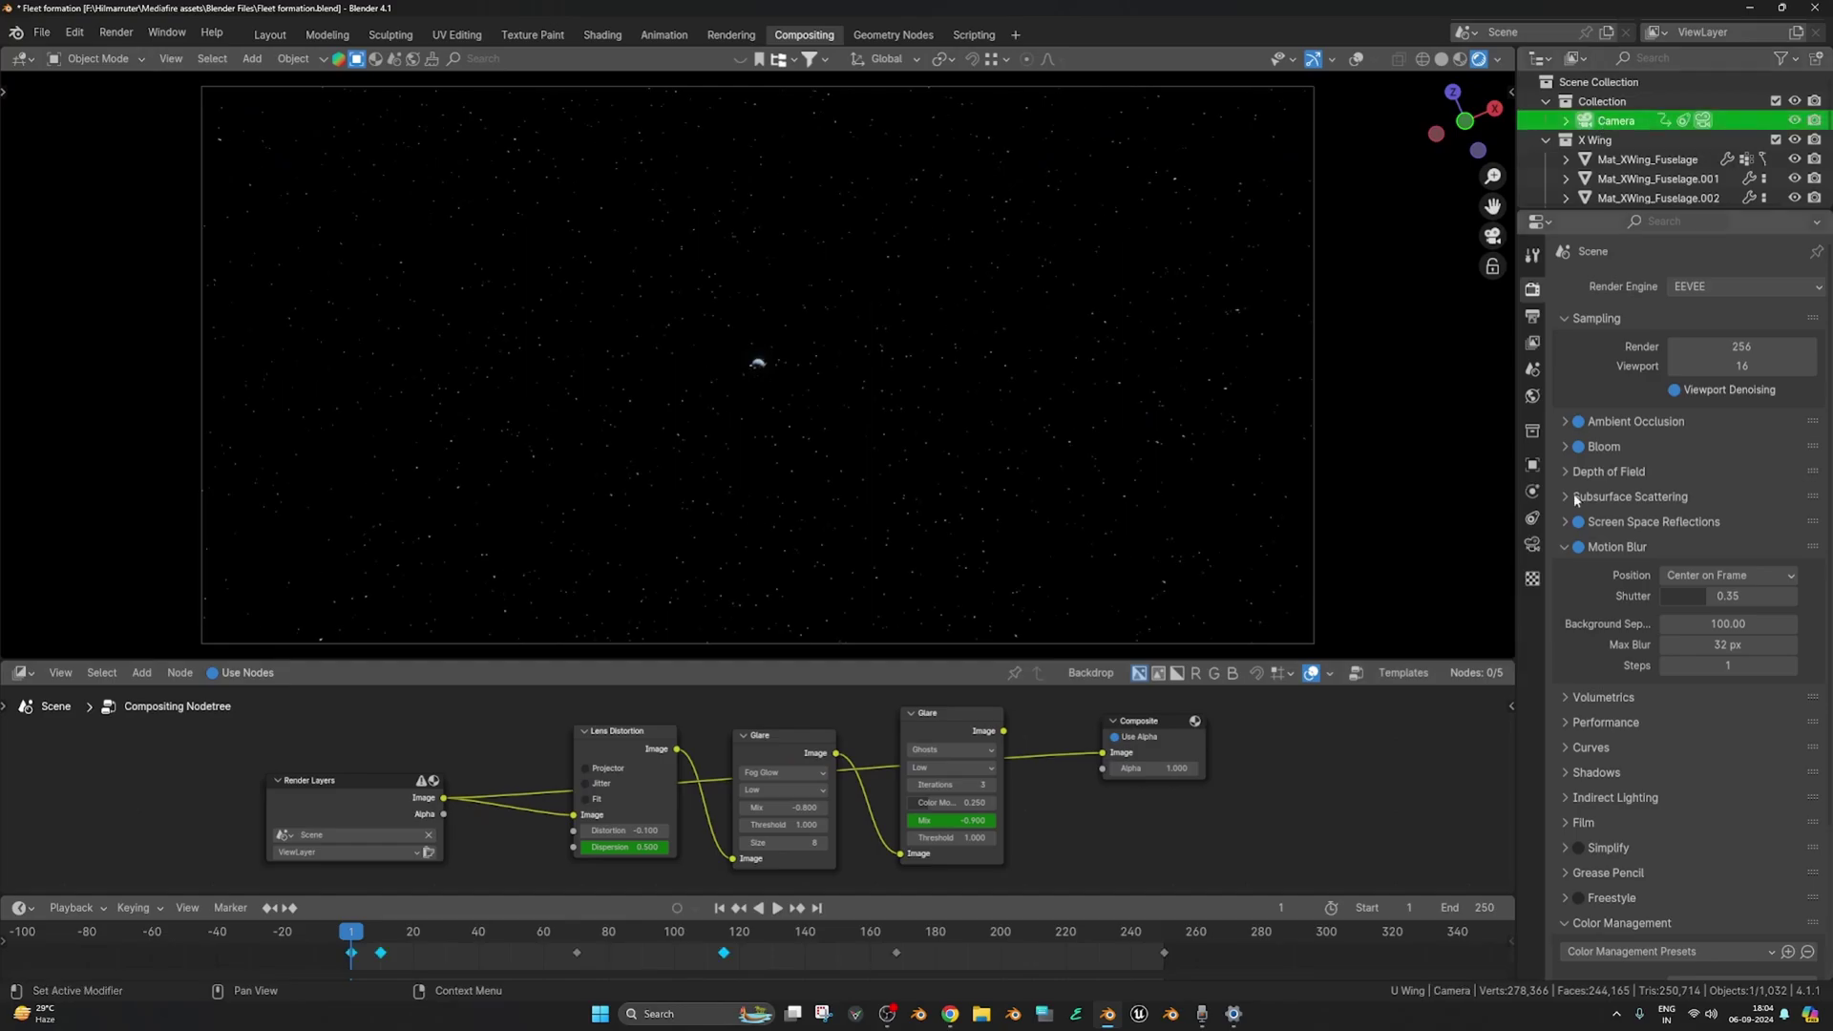
click(1532, 544)
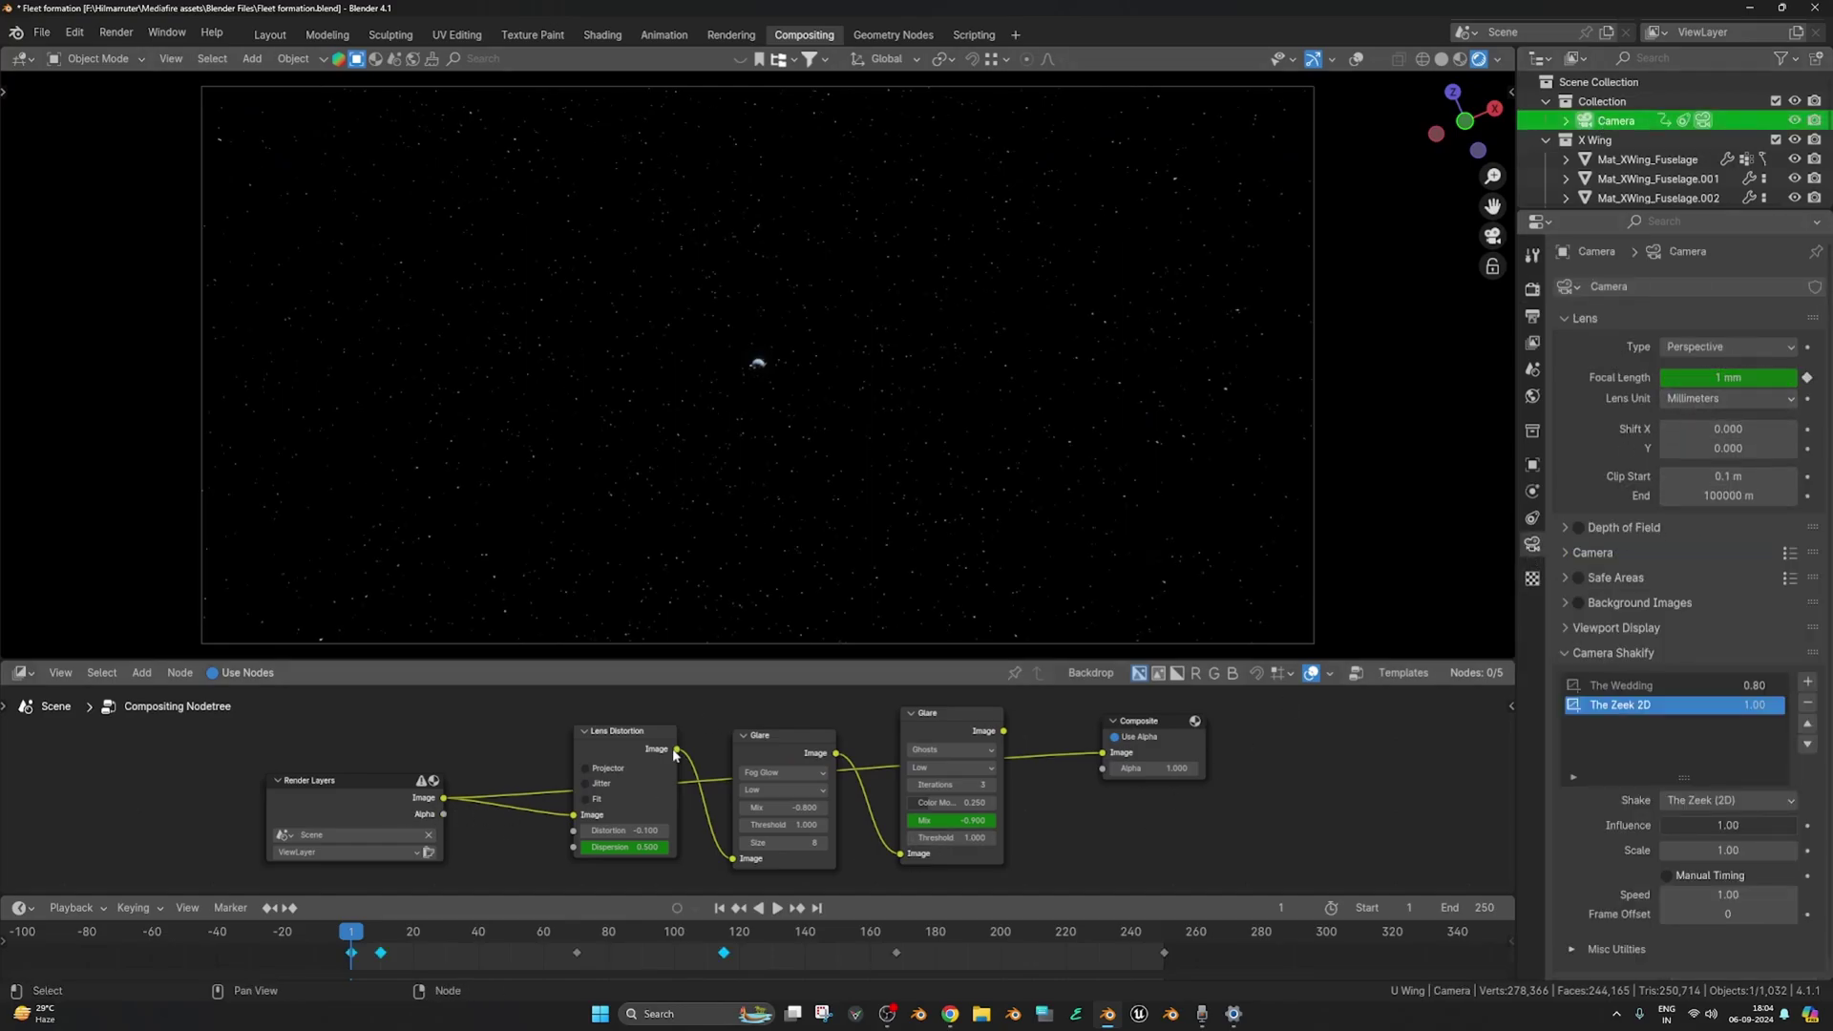
key(space)
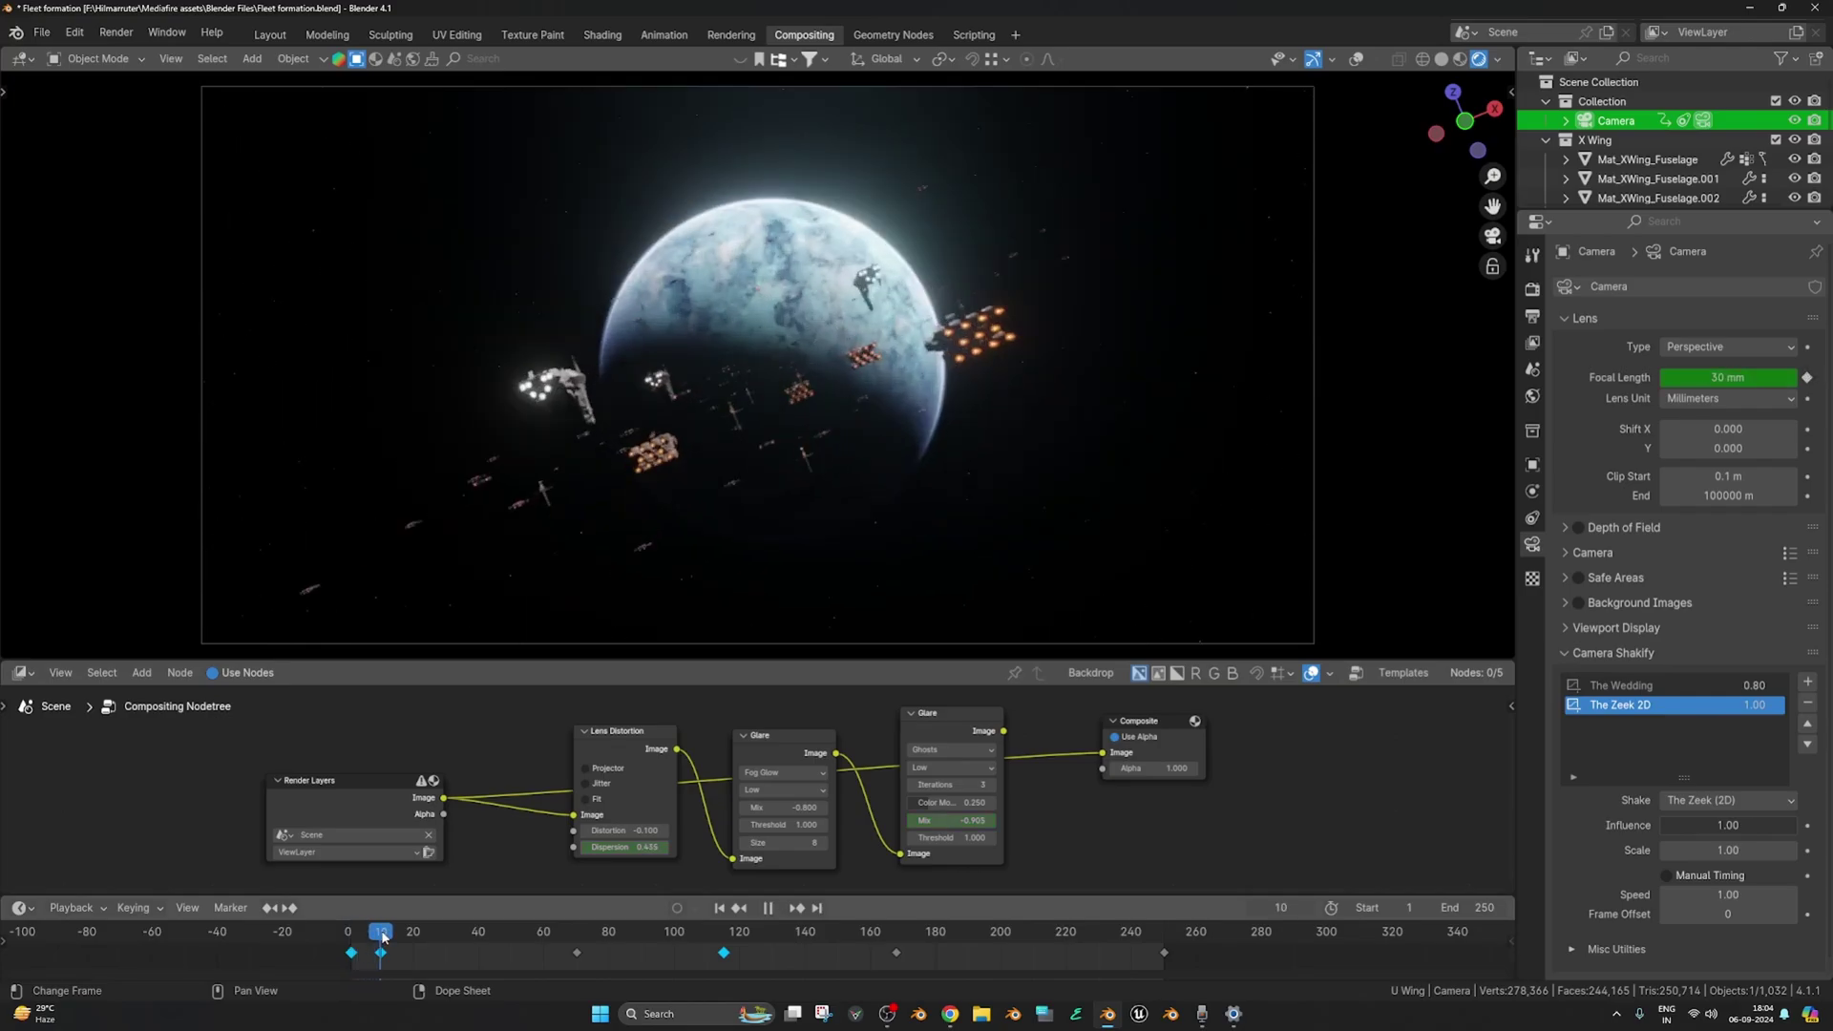
mouse_move(382, 937)
mouse_down()
mouse_move(734, 942)
mouse_move(361, 940)
mouse_move(380, 940)
mouse_up()
key(space)
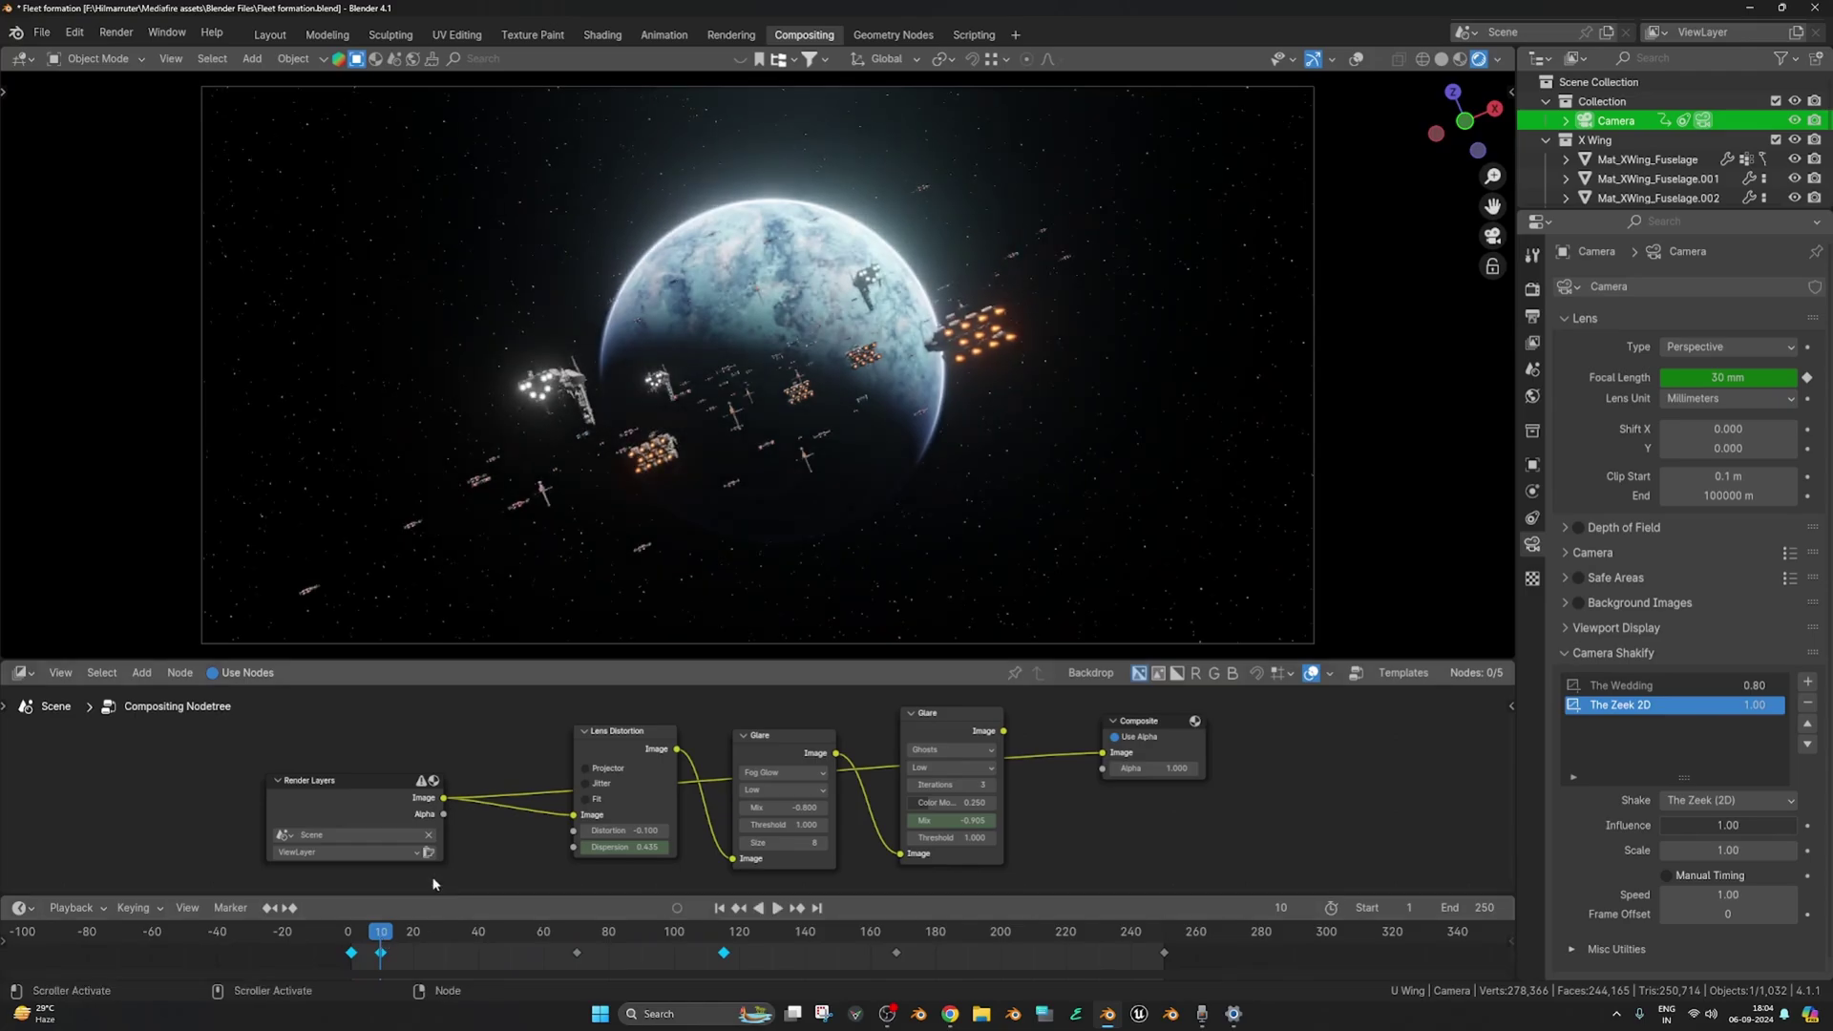
drag(402, 798, 398, 785)
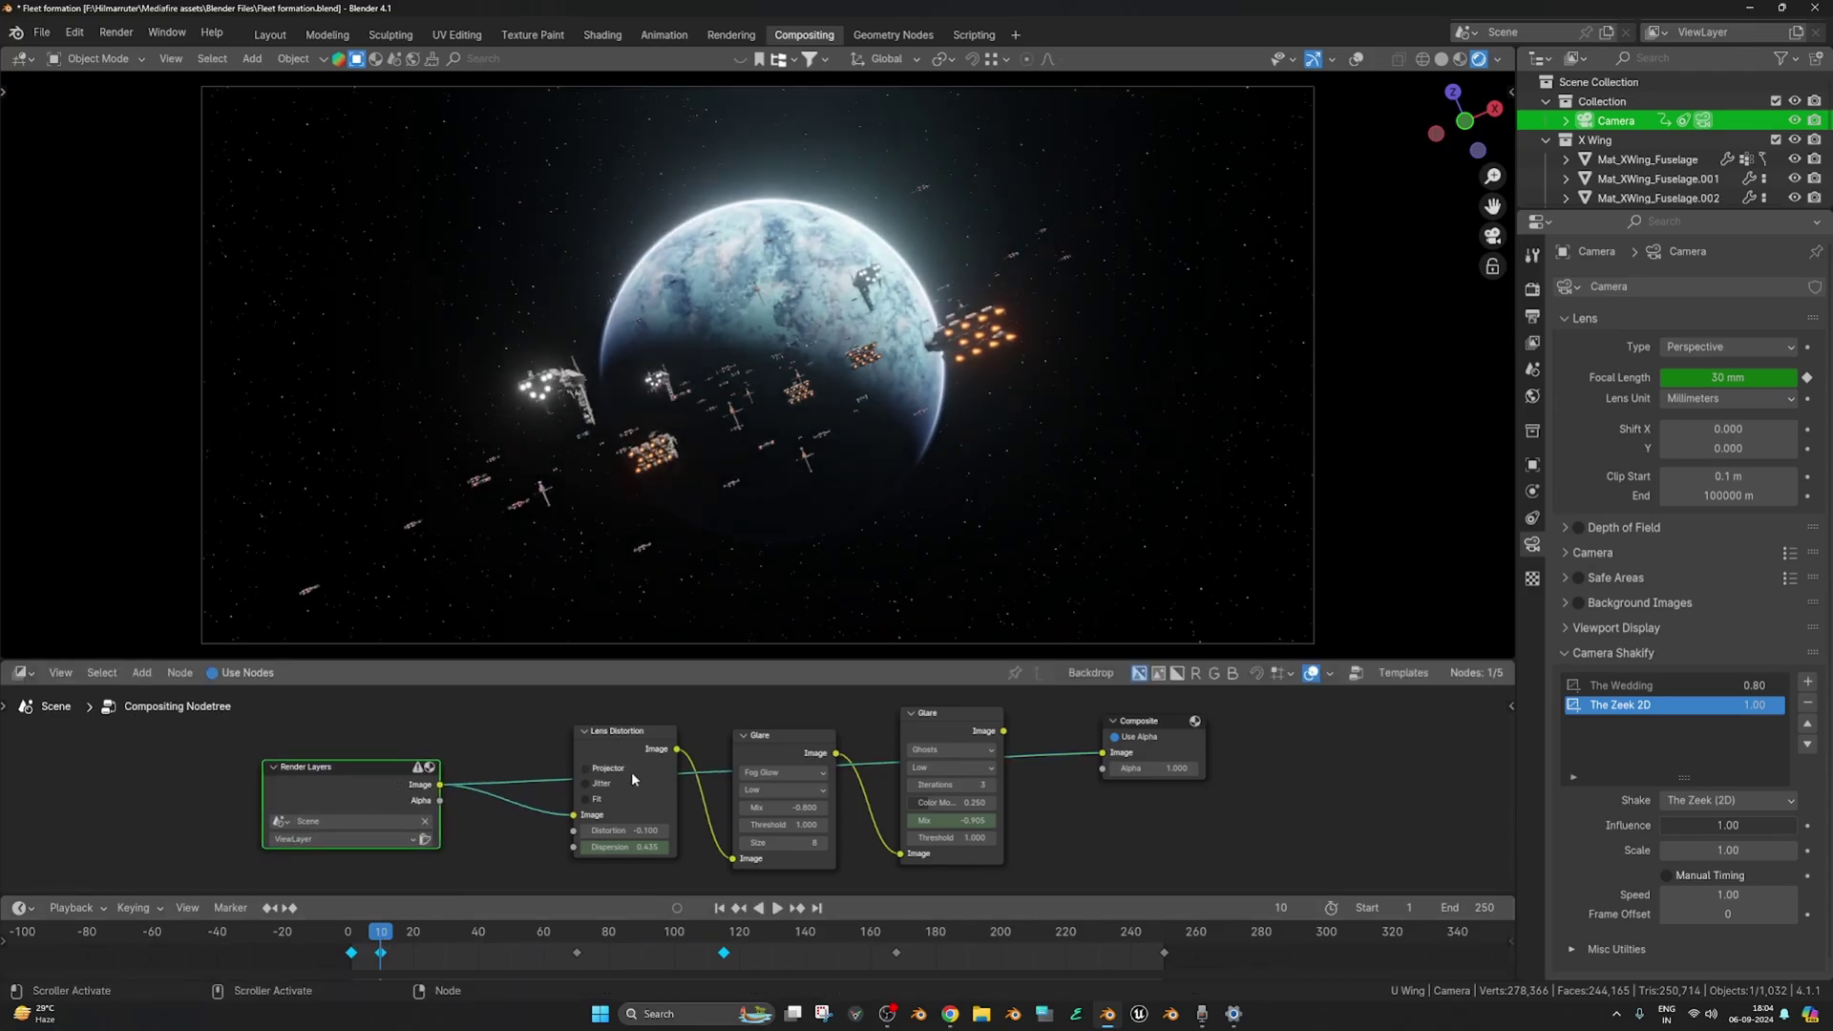
- Link the Lens Distortion output to the Composite, adjust Dispersion, and play from frame 1
drag(676, 750, 1107, 786)
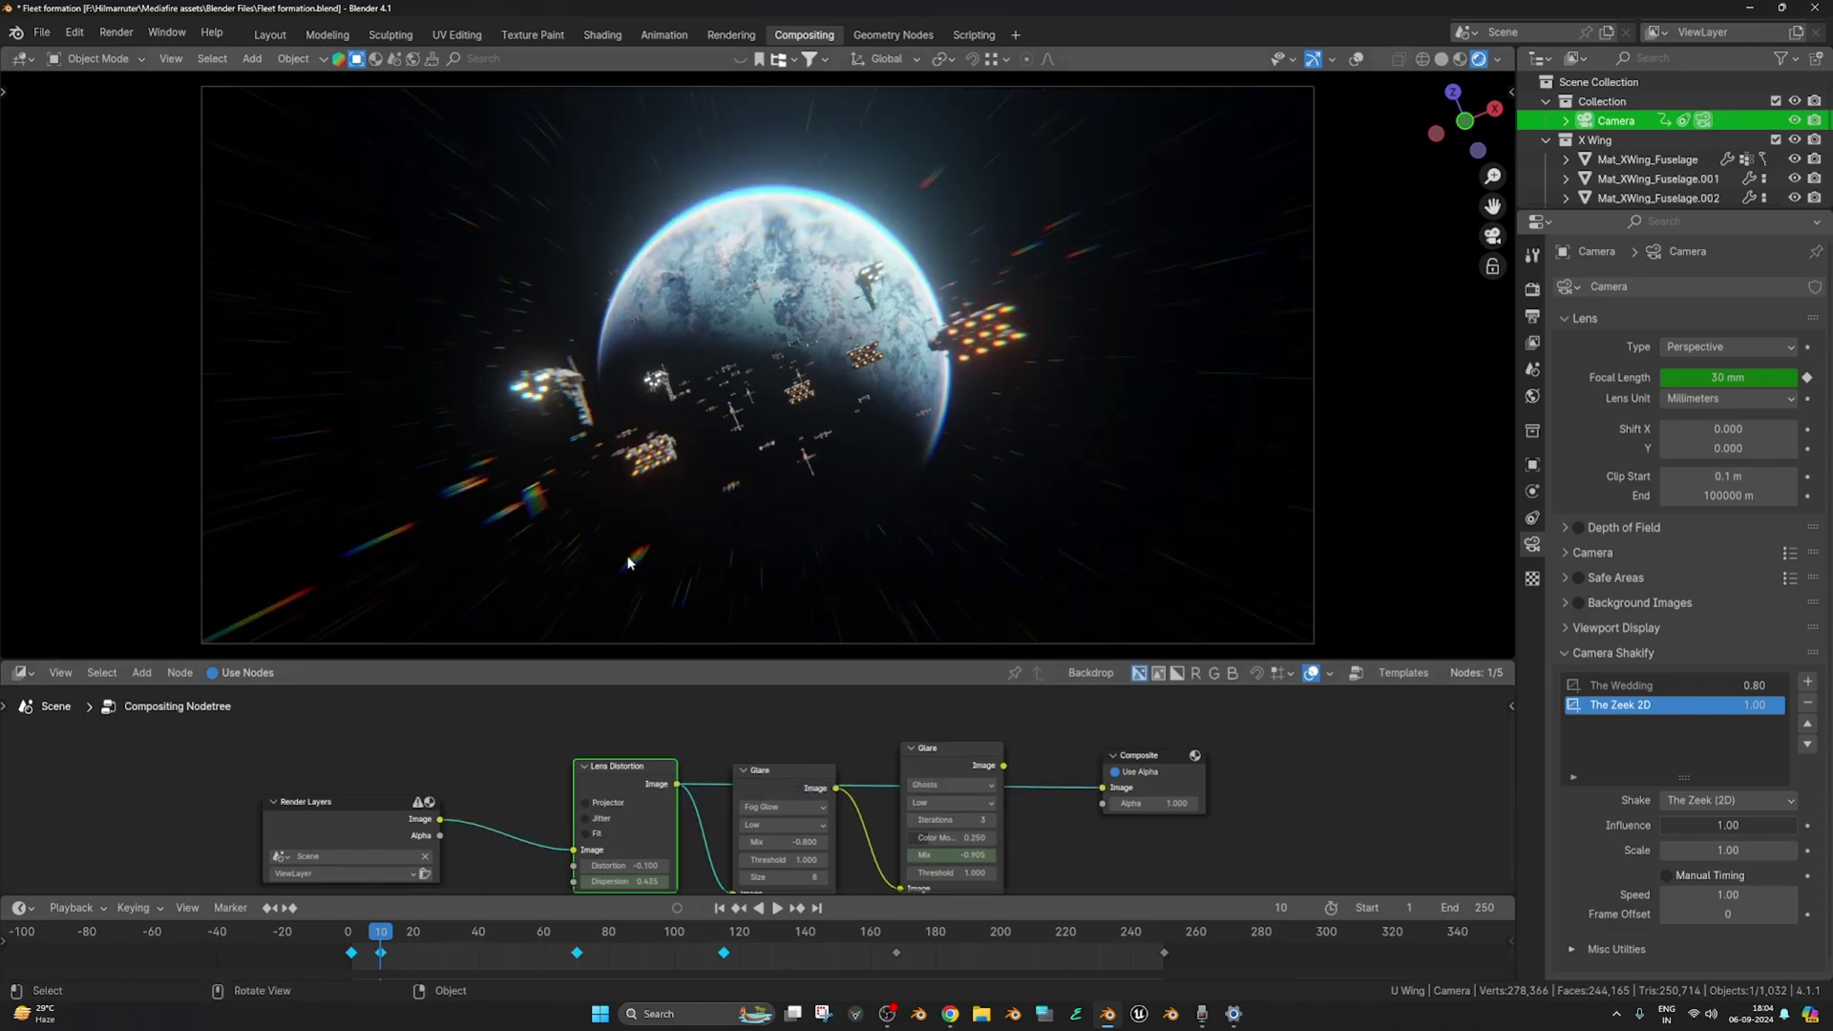
middle_drag(678, 767, 675, 720)
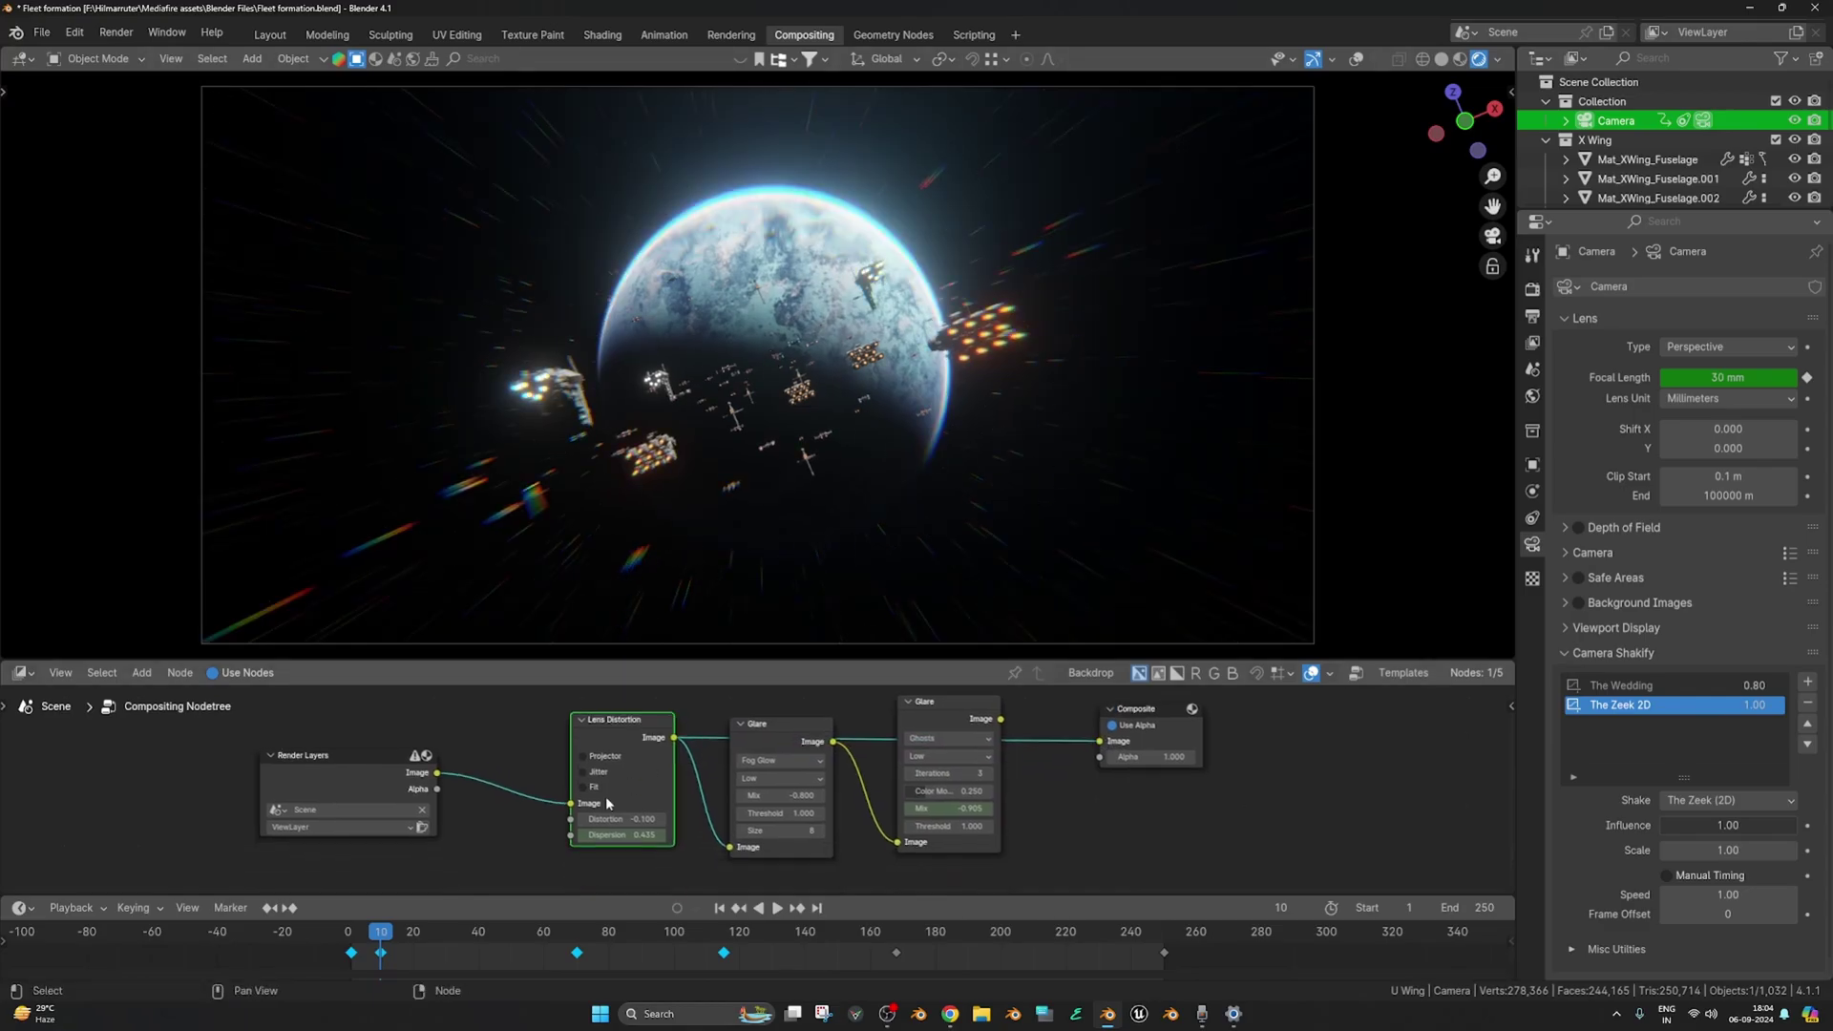
click(659, 836)
drag(382, 932, 608, 935)
key(space)
key(space)
- Link the Fog Glow Glare Image output directly to the Composite Image input
click(766, 739)
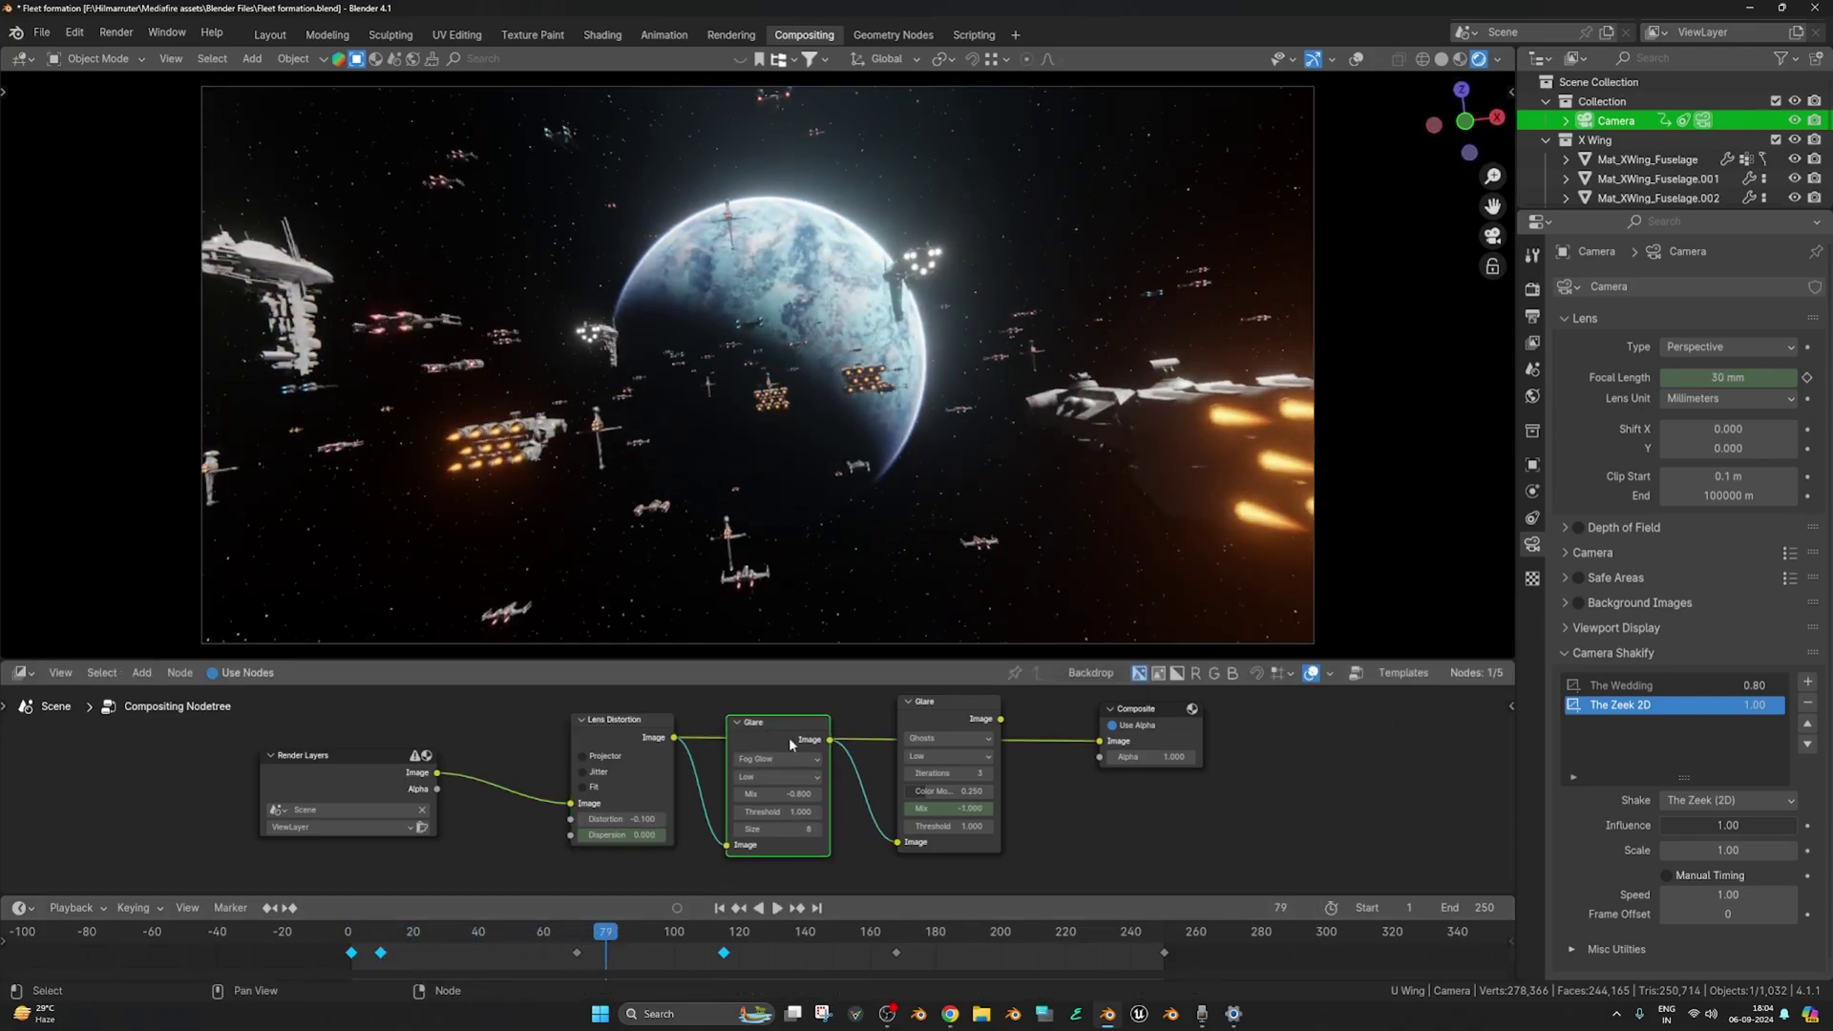
drag(830, 740, 1094, 833)
middle_drag(843, 859, 839, 740)
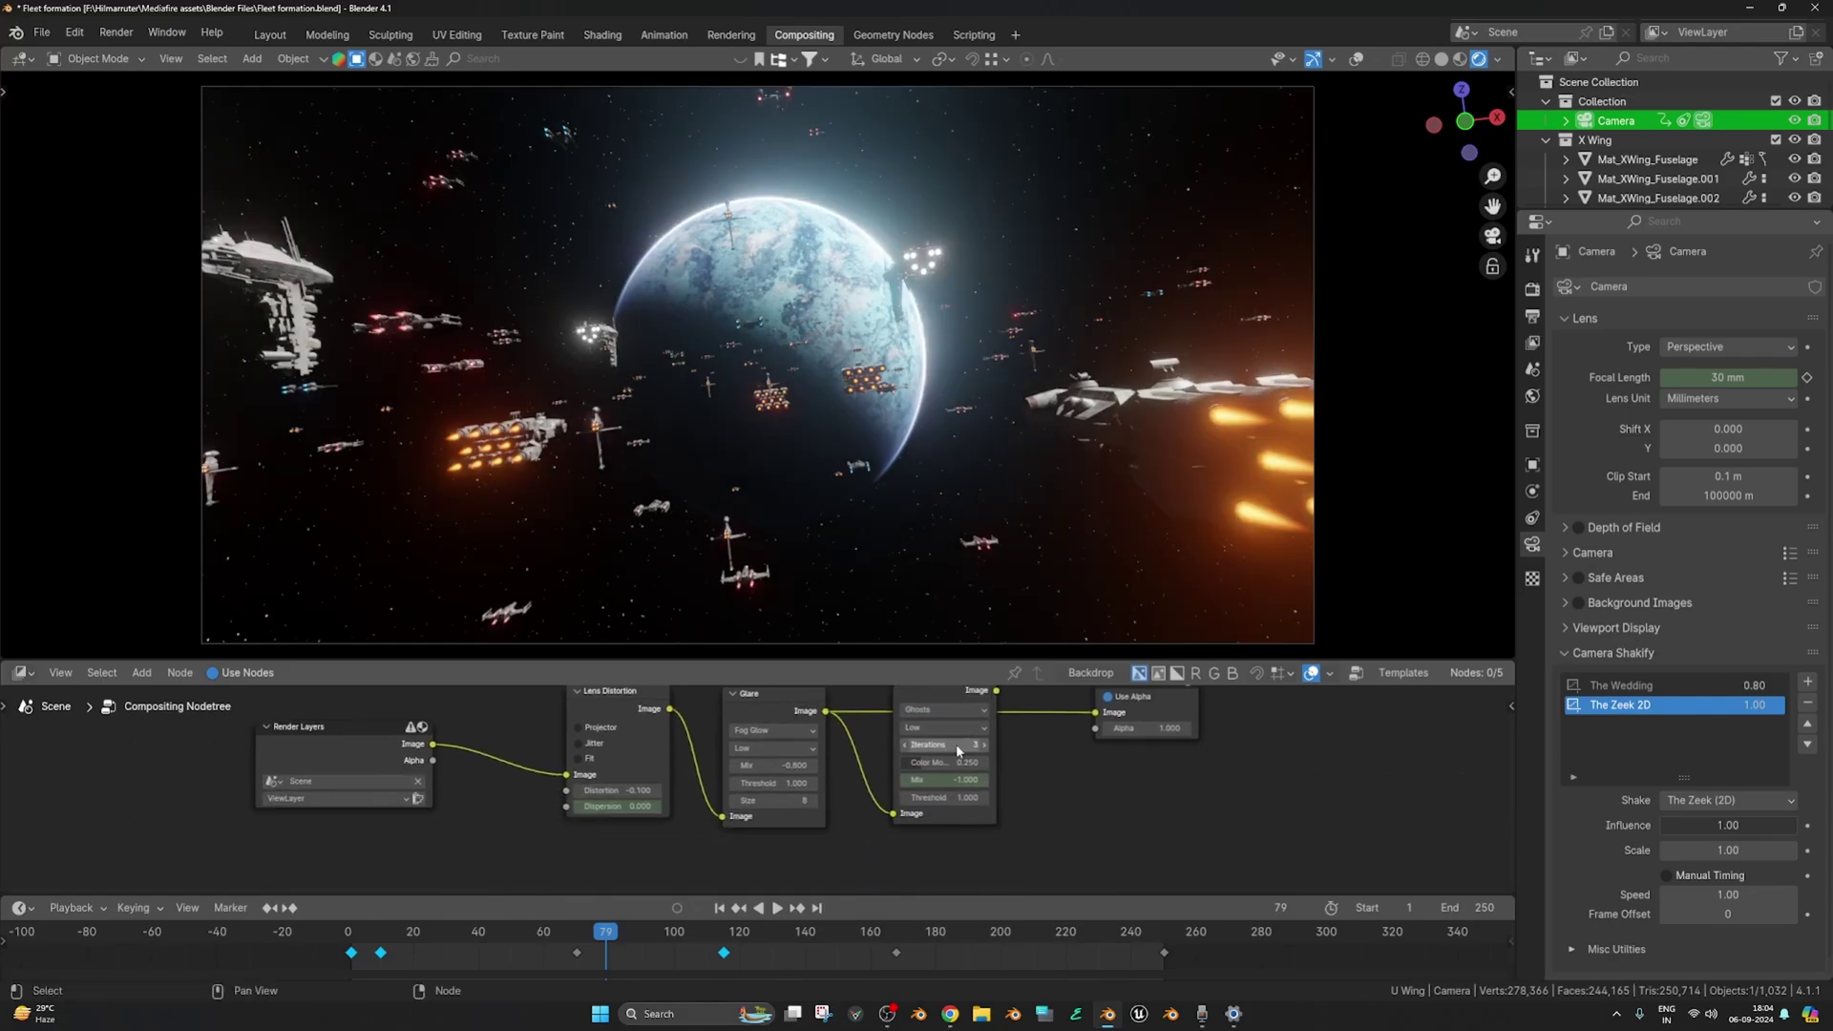
- Switch the Fog Glow Glare quality to High, then back to Low
click(775, 748)
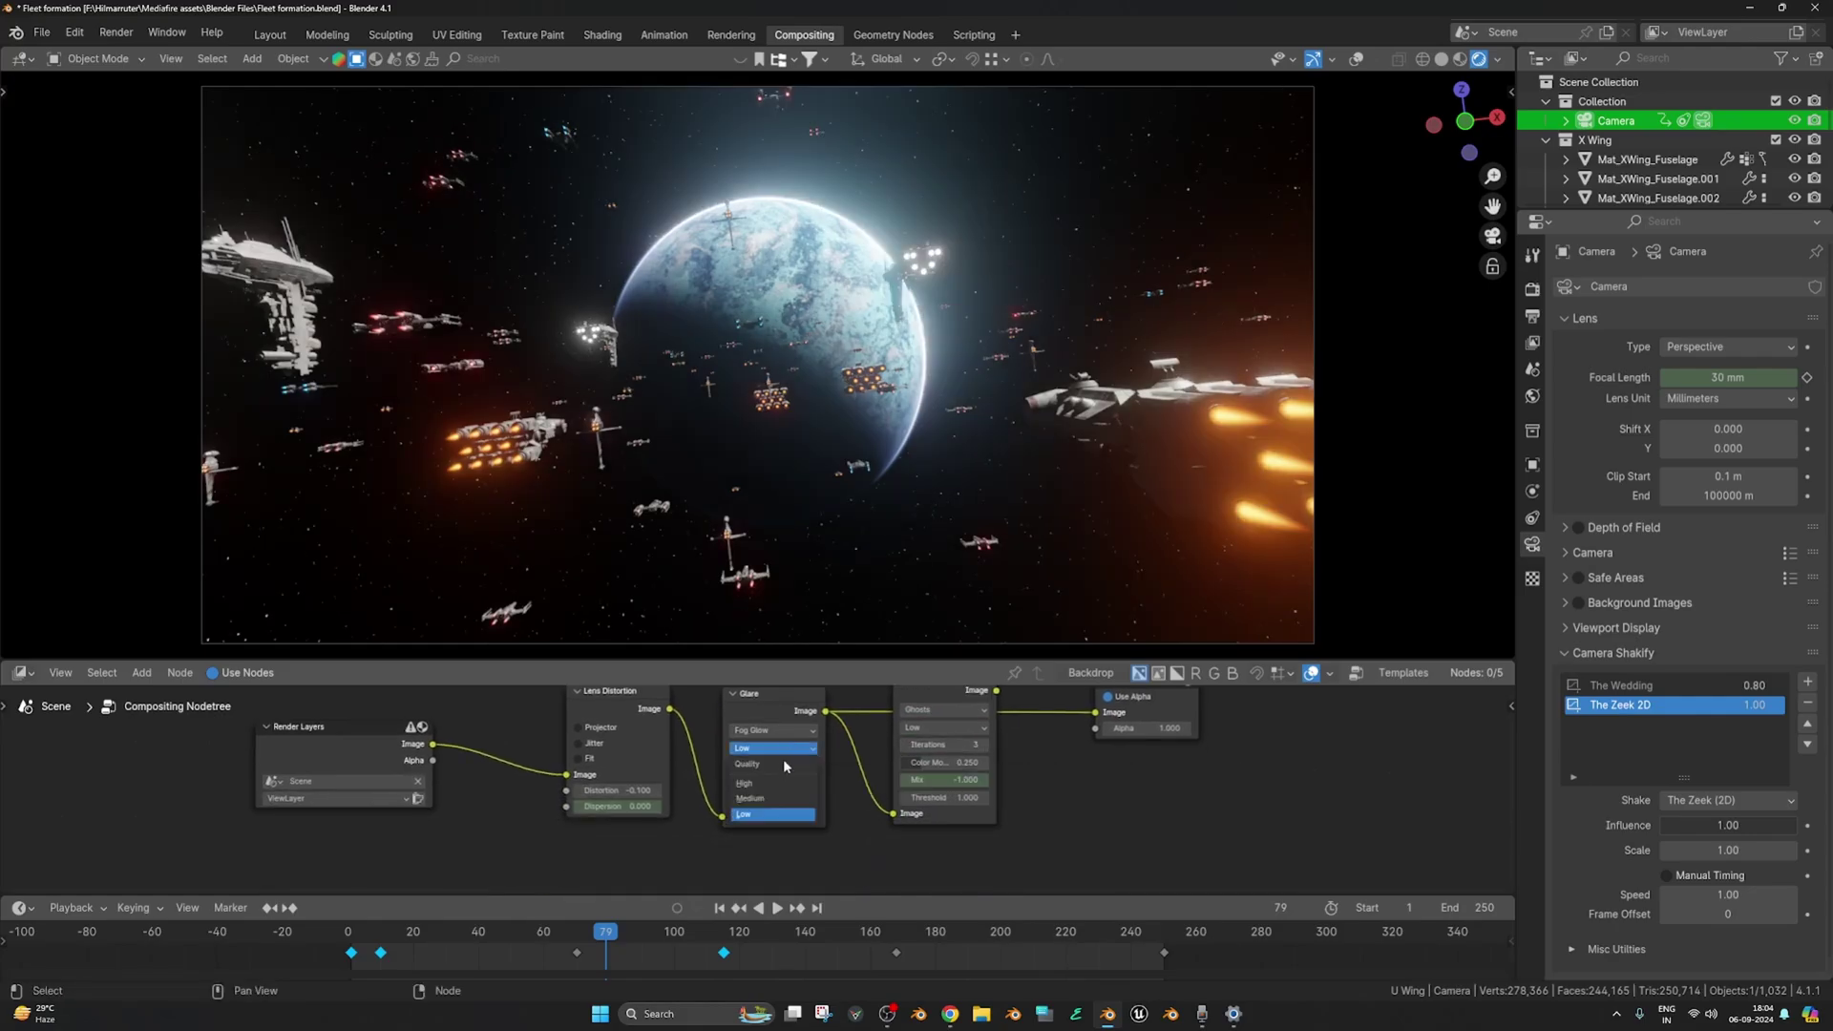
click(775, 784)
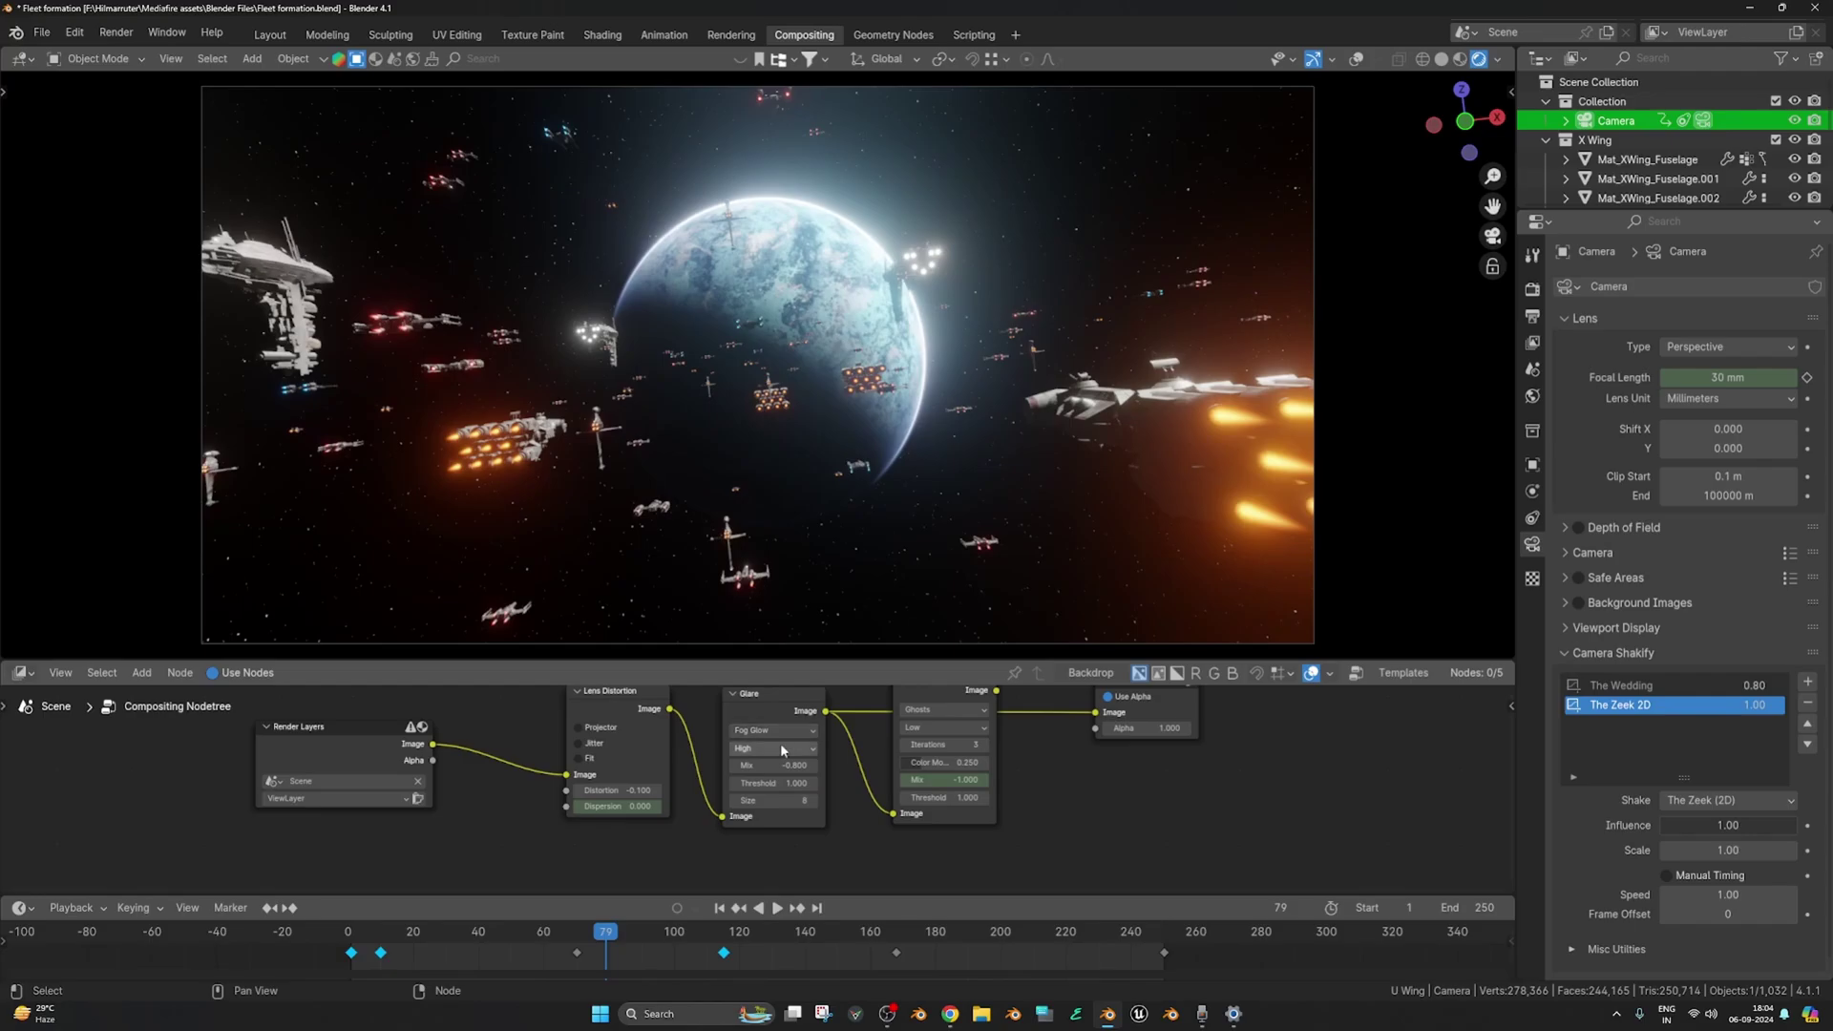
click(781, 748)
click(800, 782)
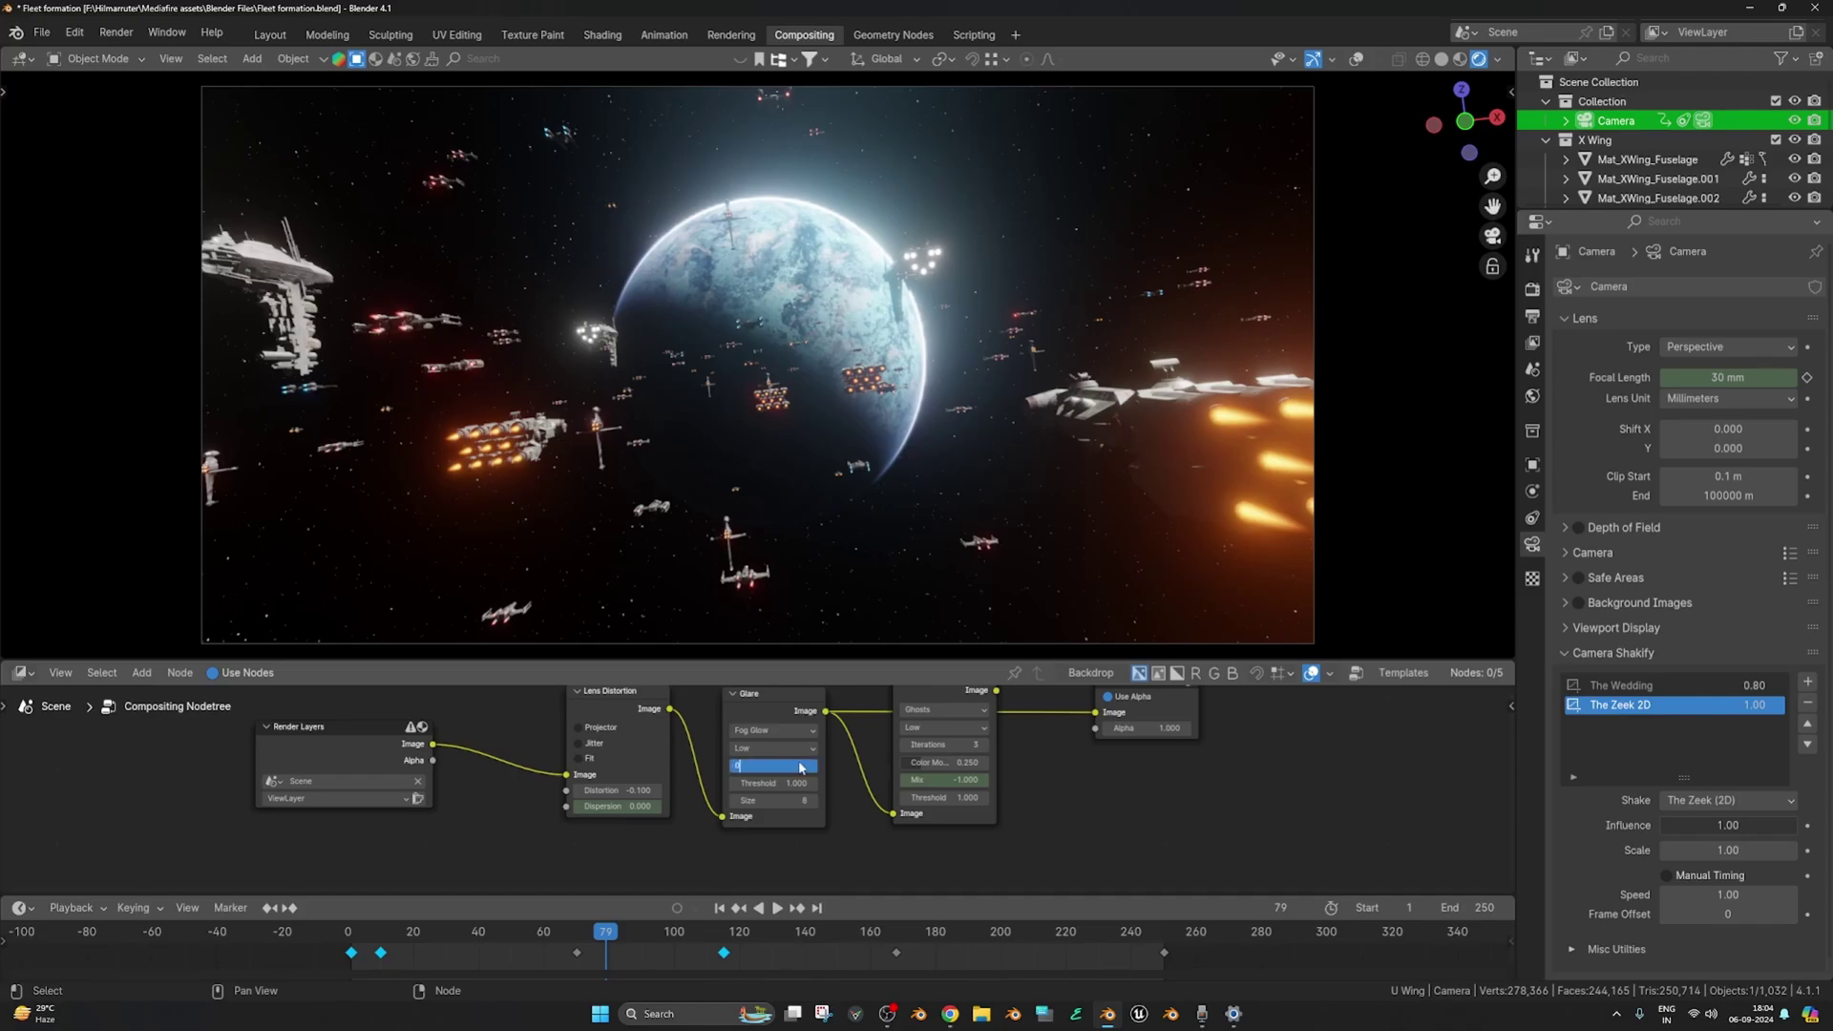
- Try Fog Glow Glare Mix values 0 and 1, finally setting it to -1
key(Return)
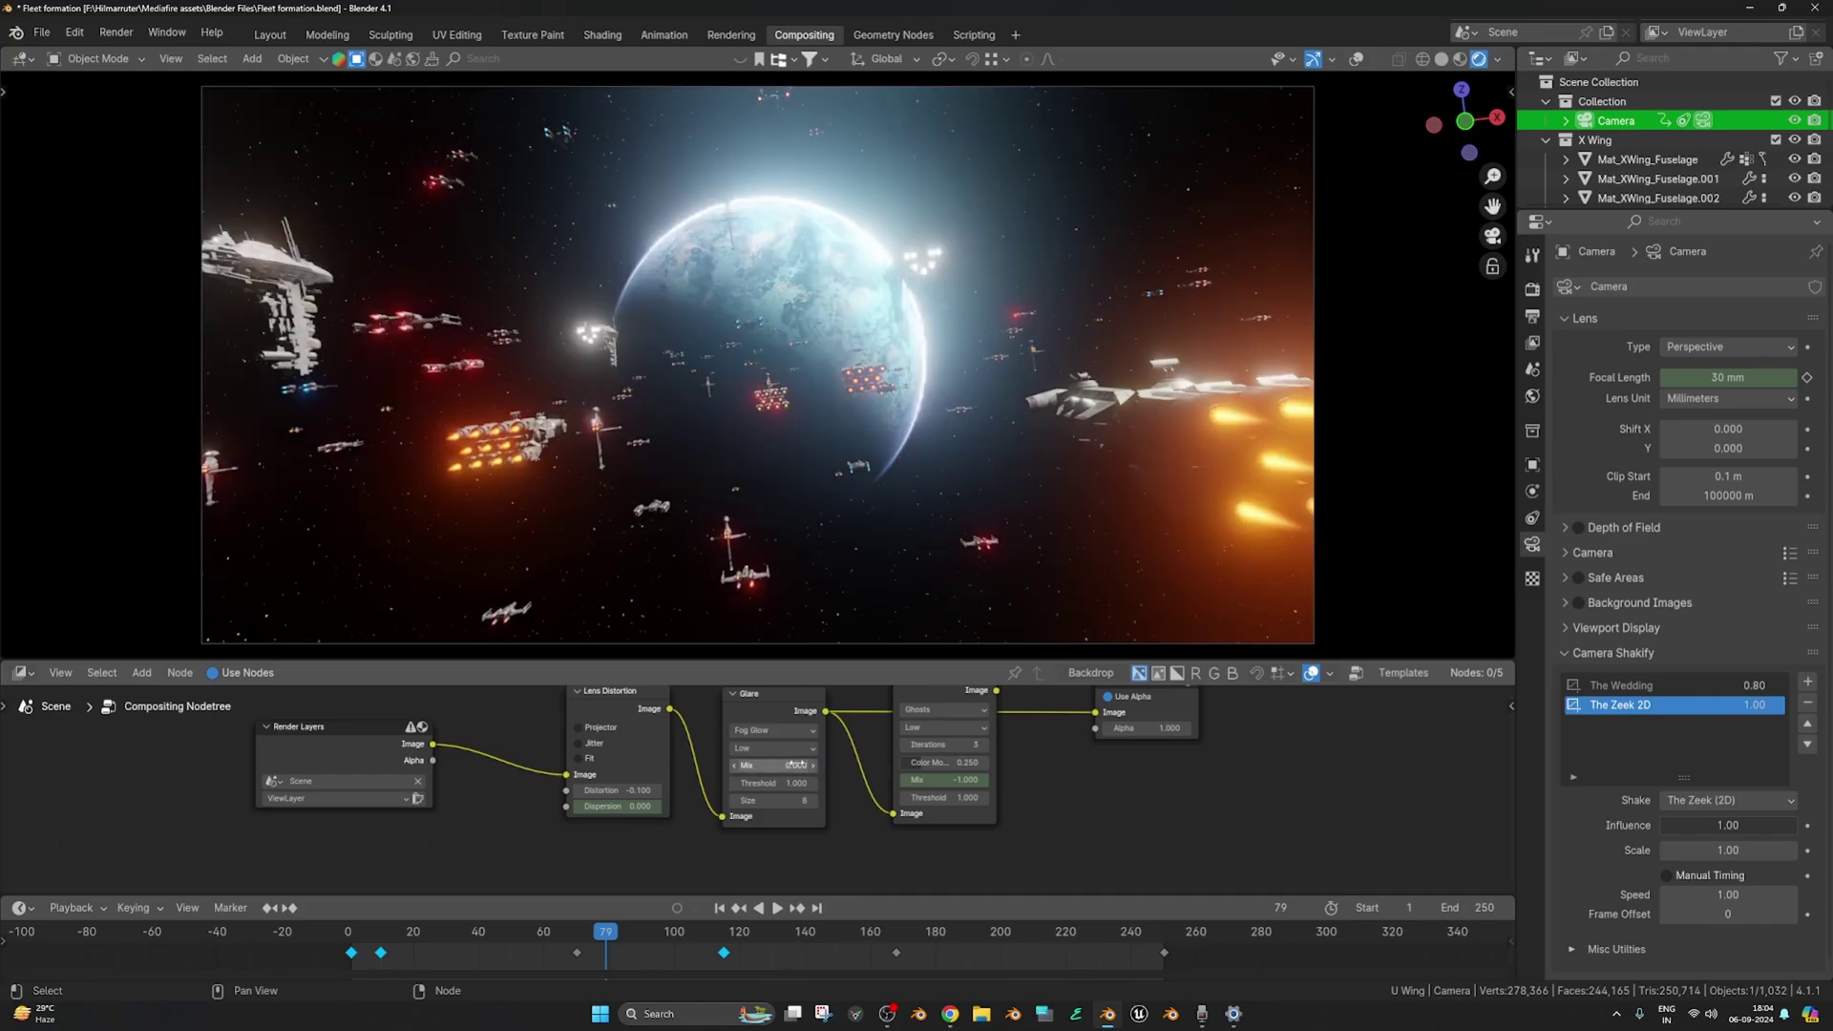
double_click(798, 764)
text(1)
key(Return)
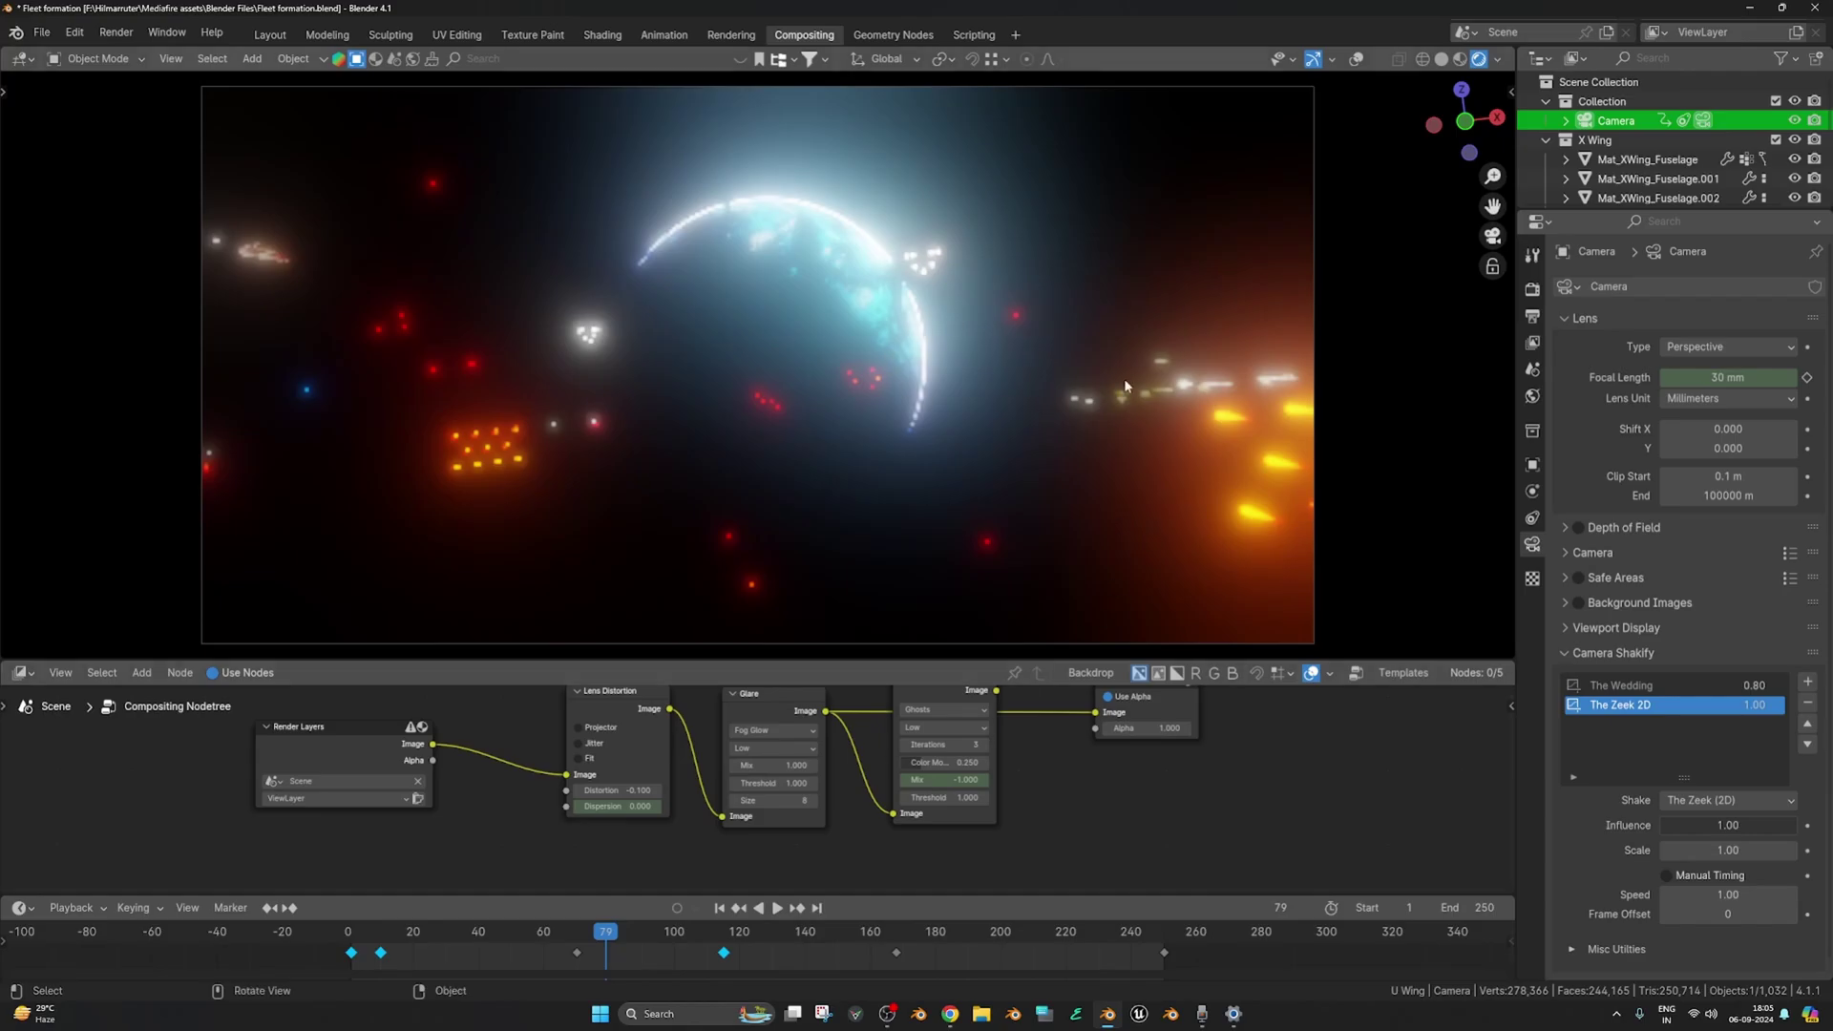
click(785, 765)
text(-1)
key(Return)
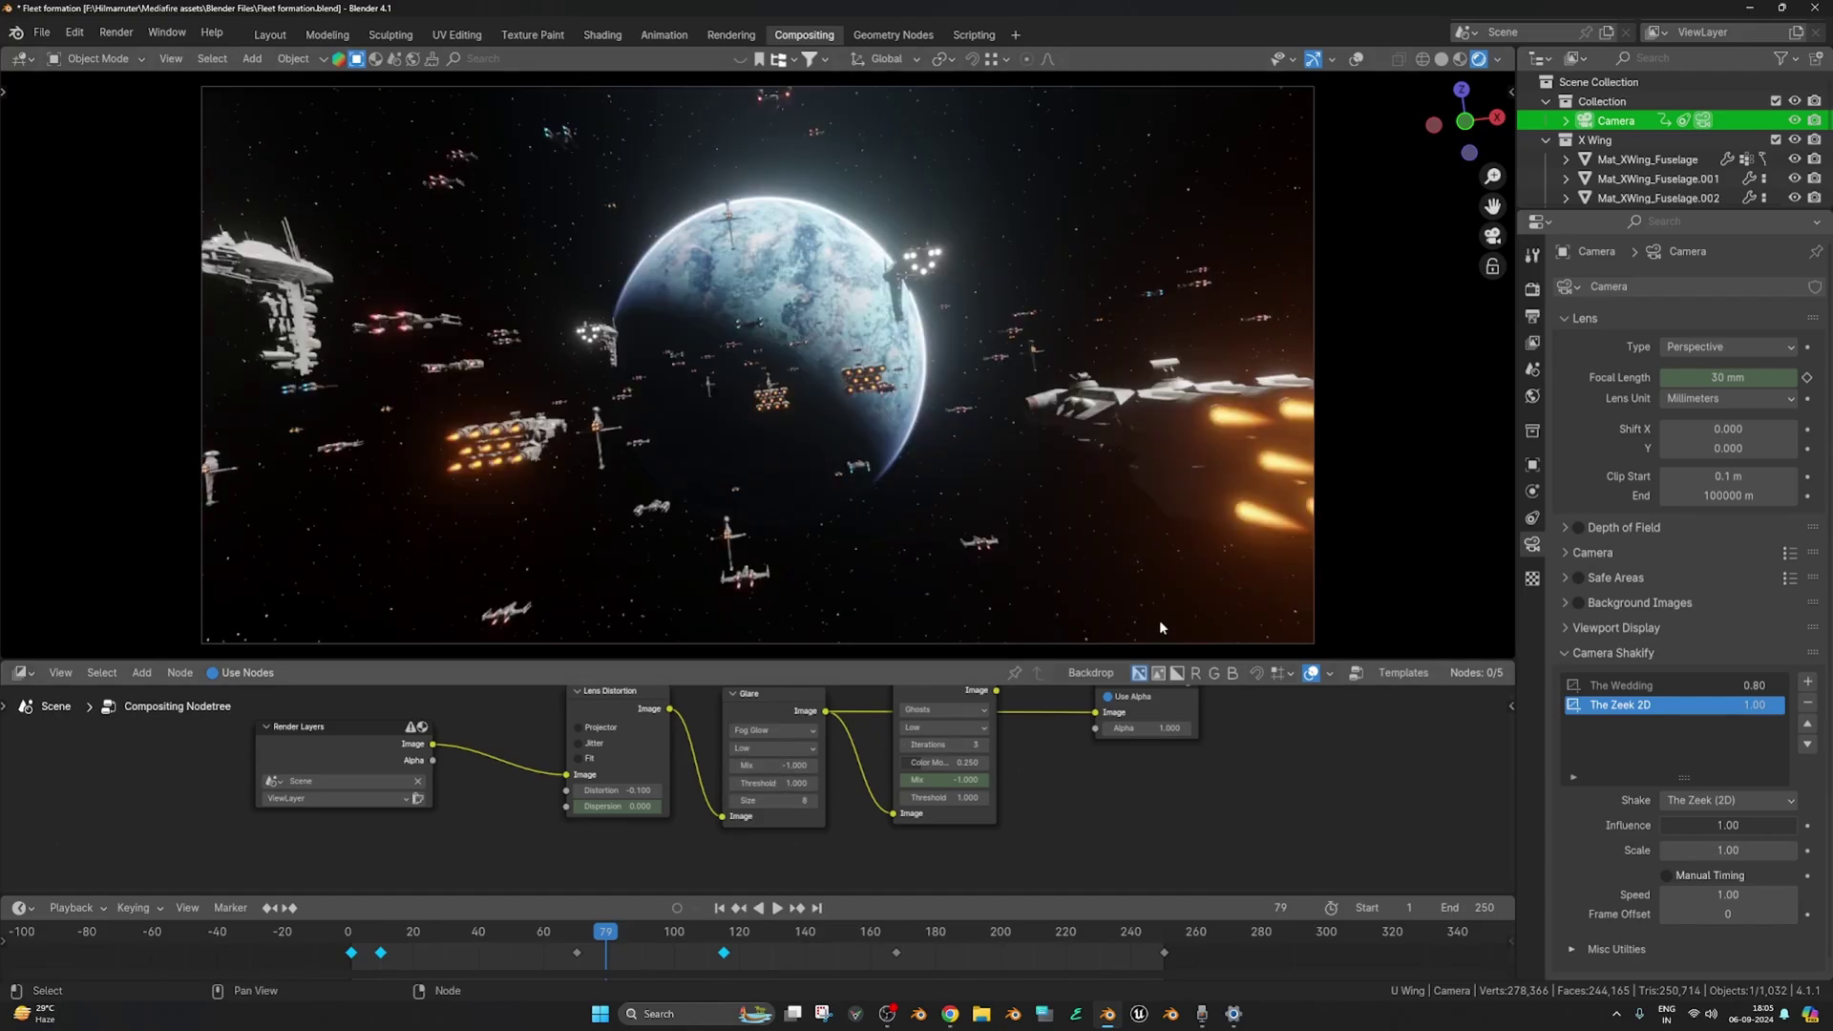
- Set the Fog Glow Glare Mix to -0.800
mouse_move(755, 709)
mouse_down()
mouse_move(735, 728)
mouse_move(766, 713)
mouse_up()
click(767, 713)
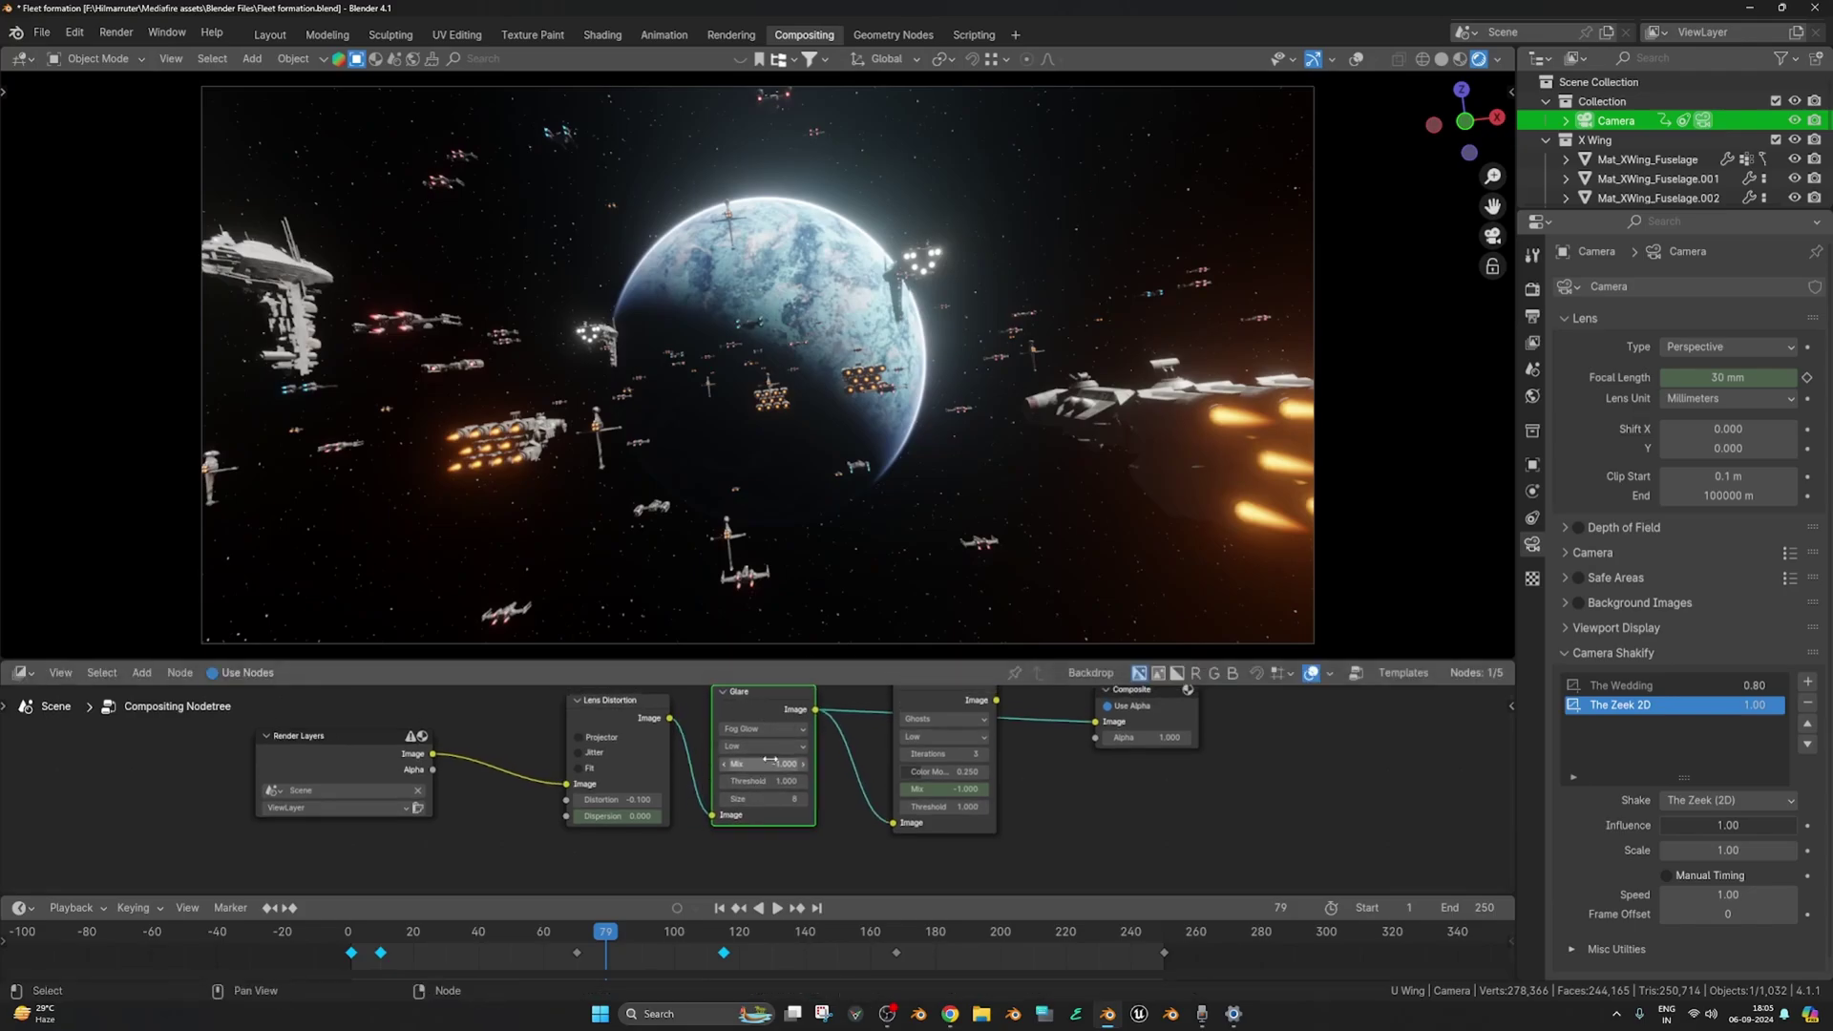
click(764, 764)
key(Return)
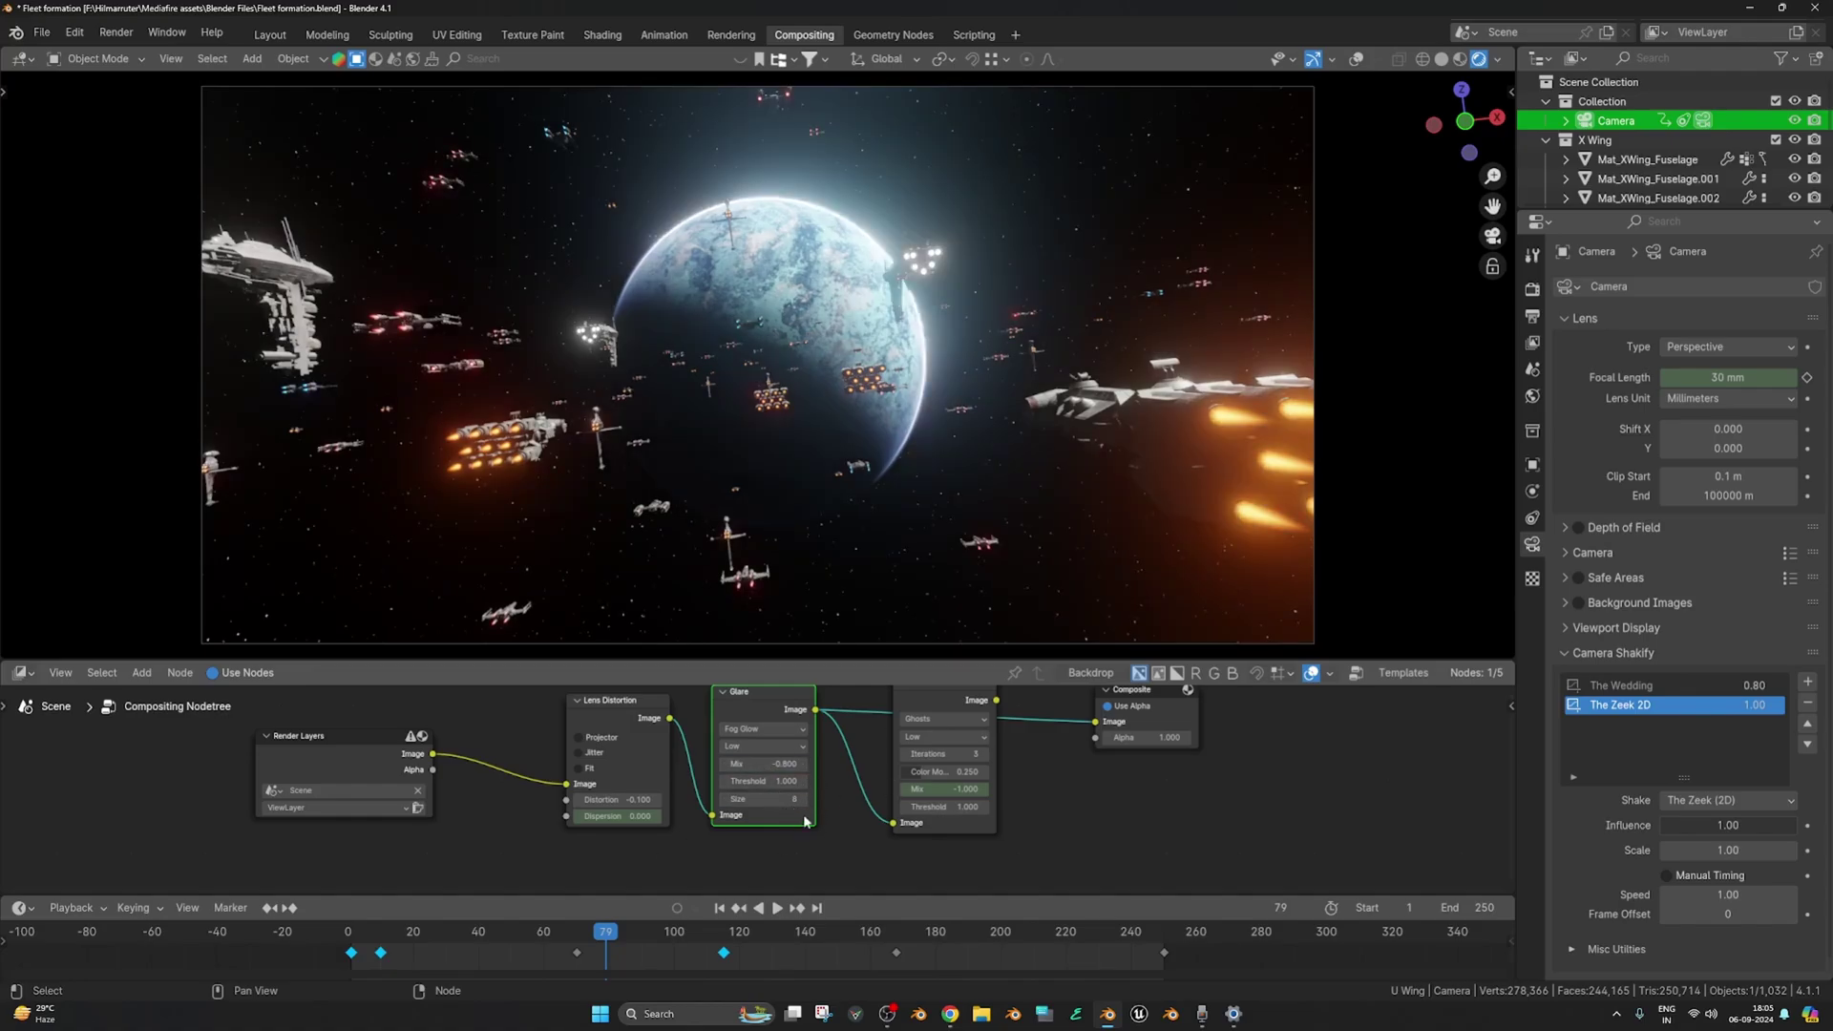
- Connect the Ghosts Glare output to the Composite input, completing the effects chain
drag(776, 705, 774, 714)
middle_drag(983, 709, 895, 750)
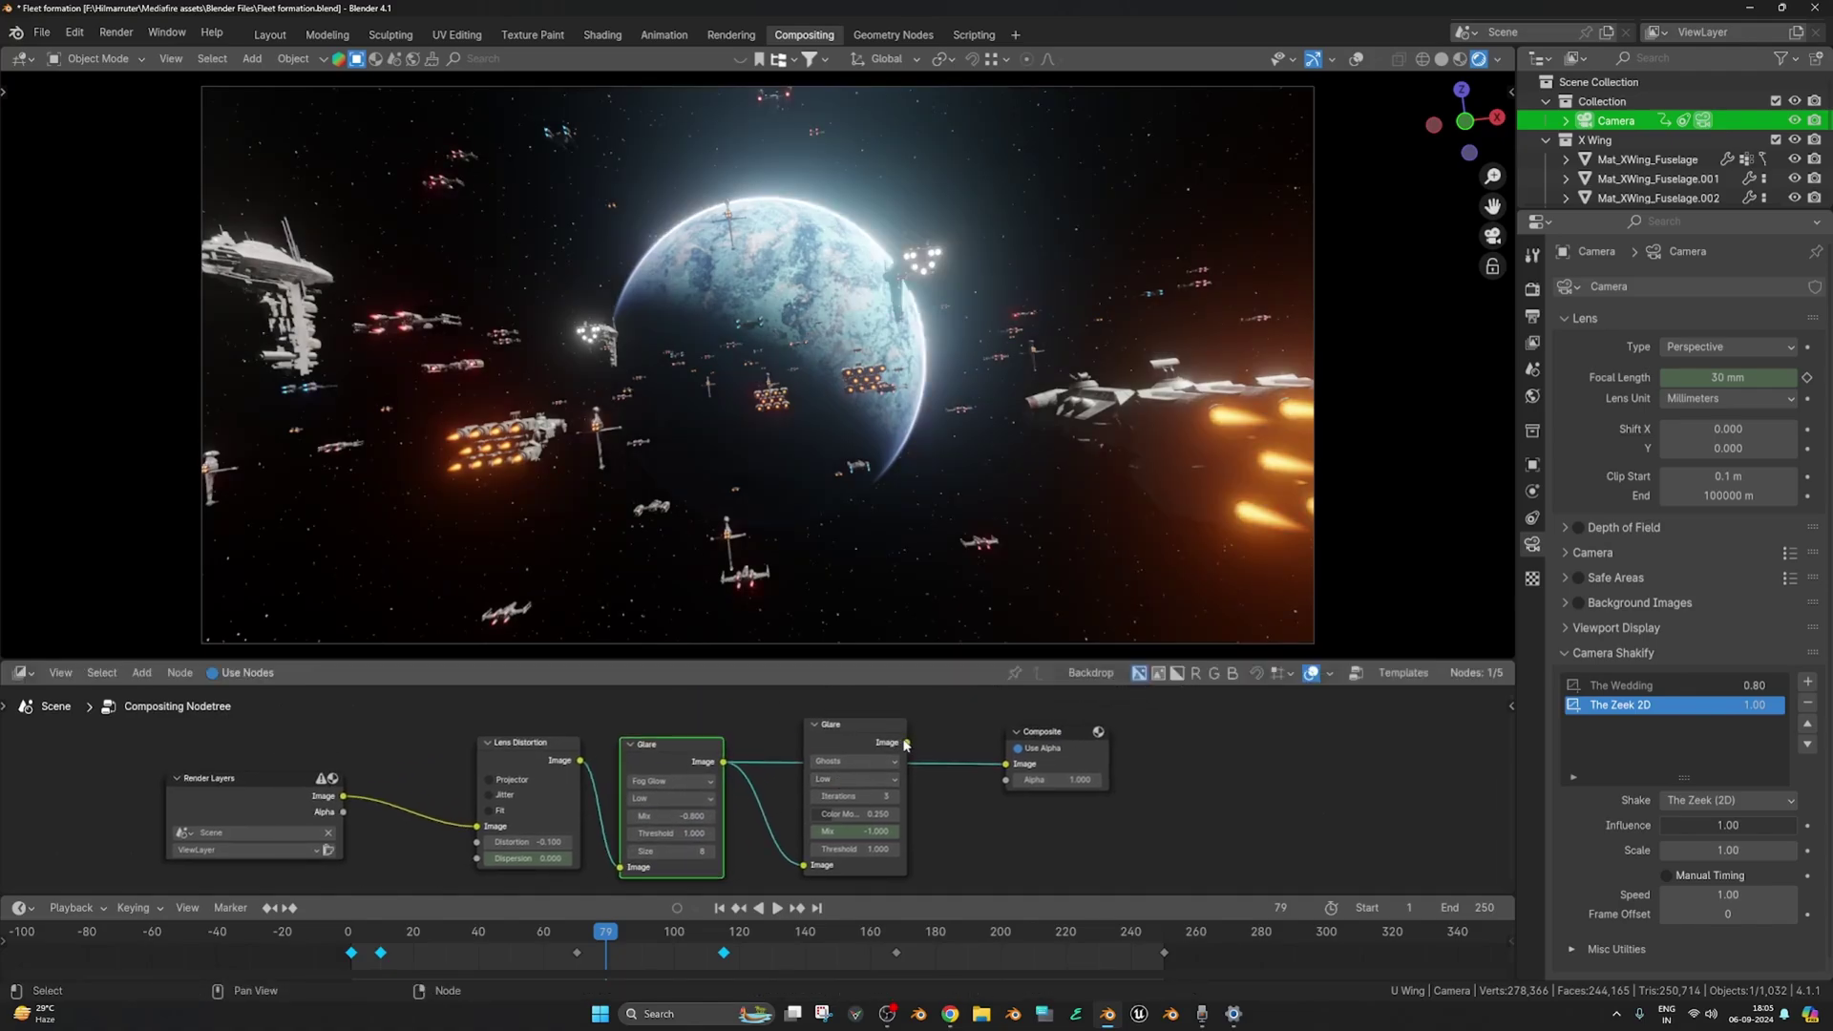
click(889, 742)
drag(889, 746, 887, 729)
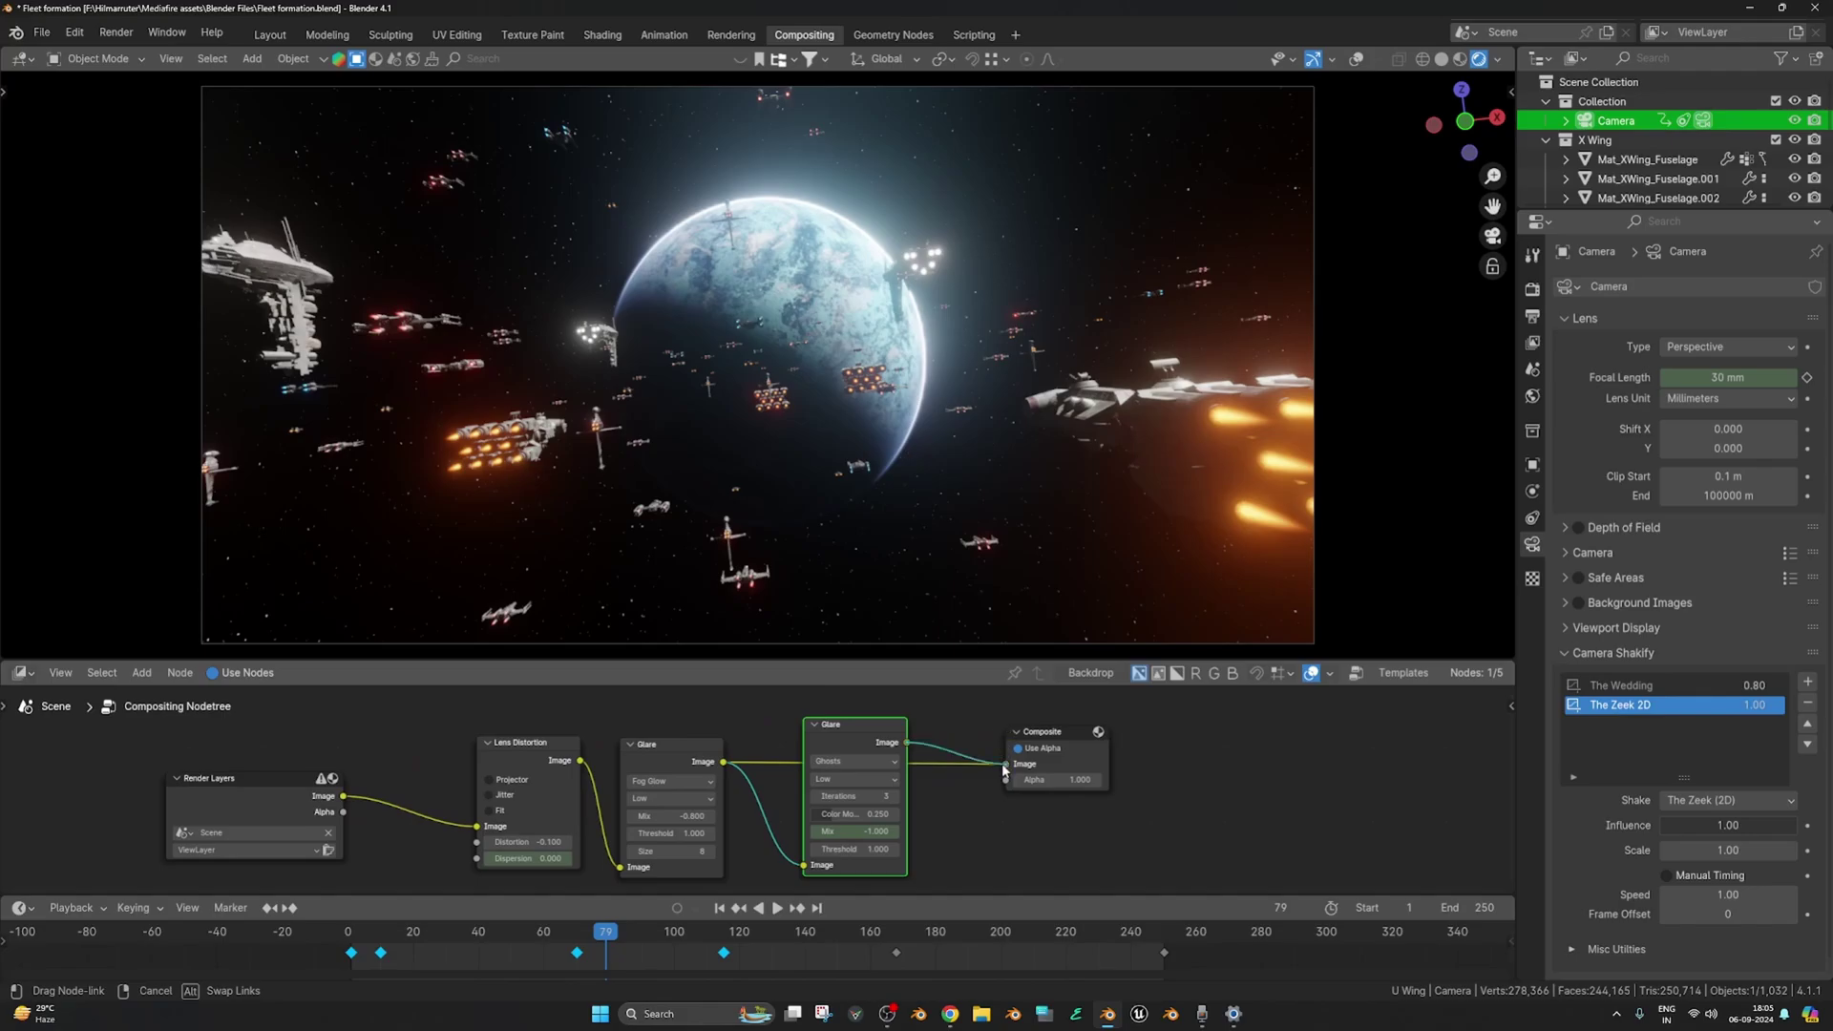
drag(1002, 765, 1002, 766)
mouse_move(869, 746)
mouse_down()
mouse_move(877, 732)
mouse_move(867, 745)
mouse_up()
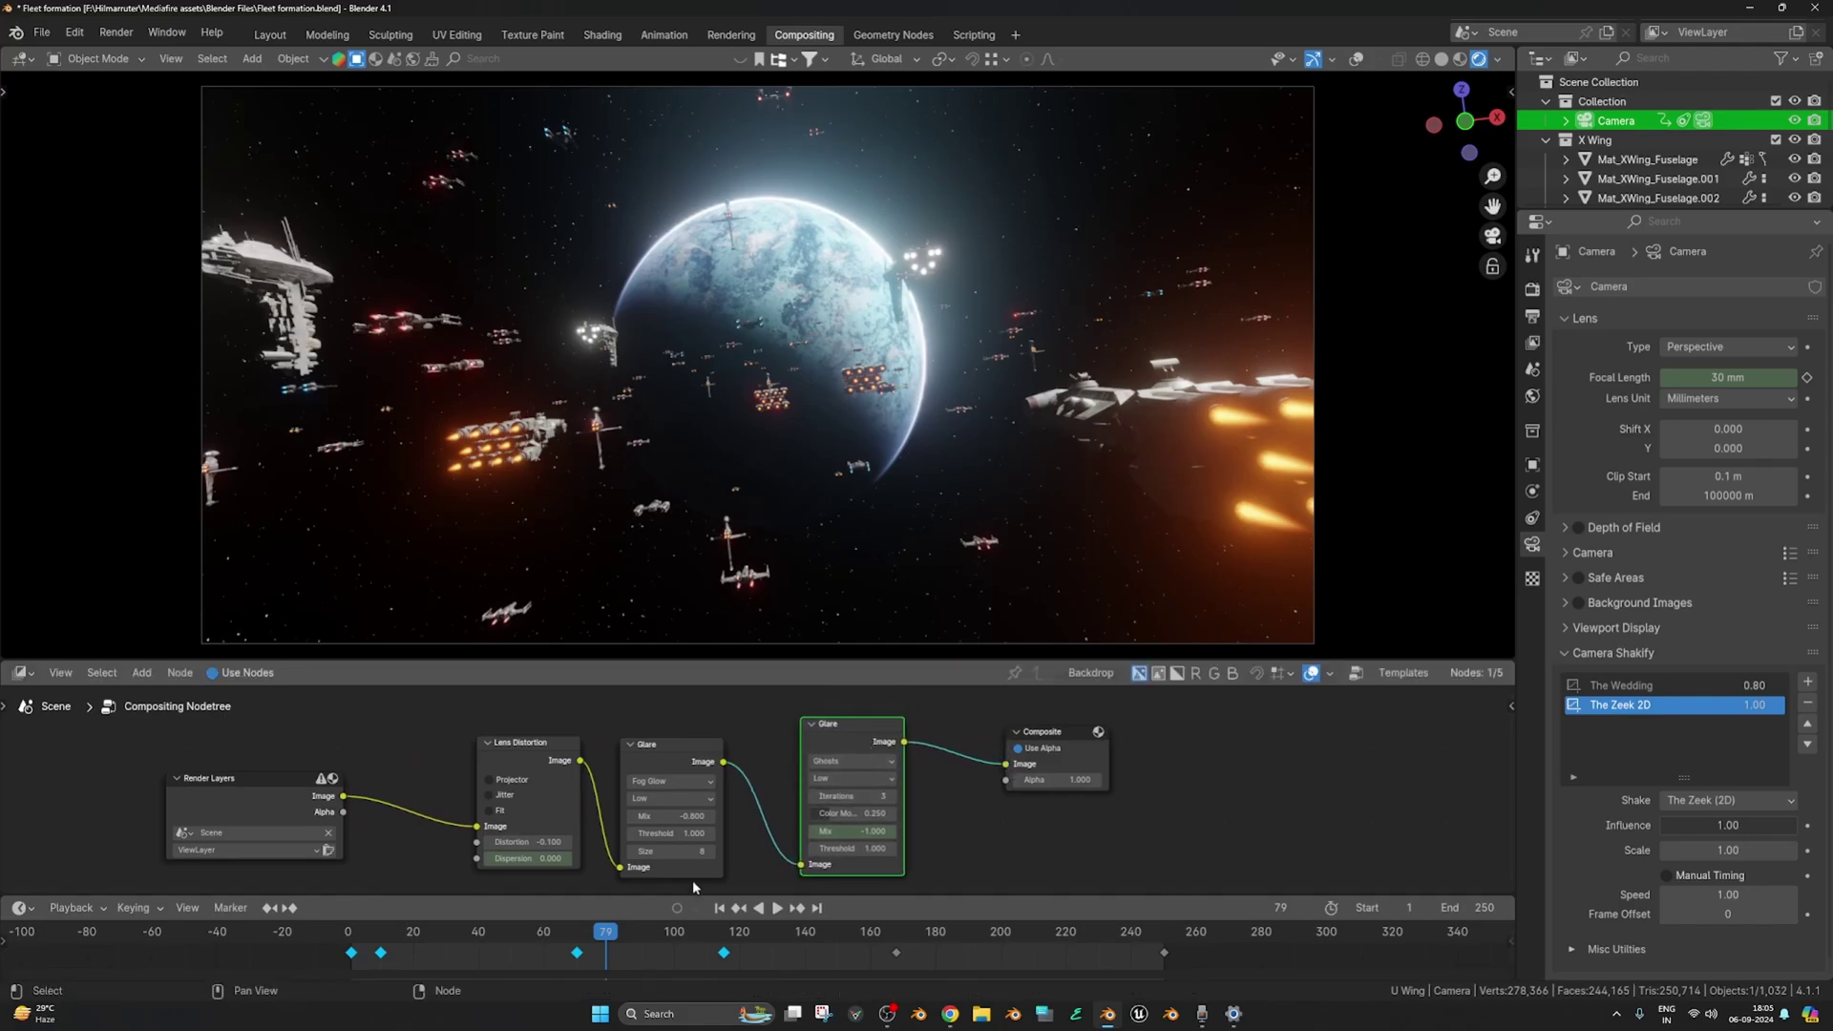
middle_drag(827, 871, 792, 854)
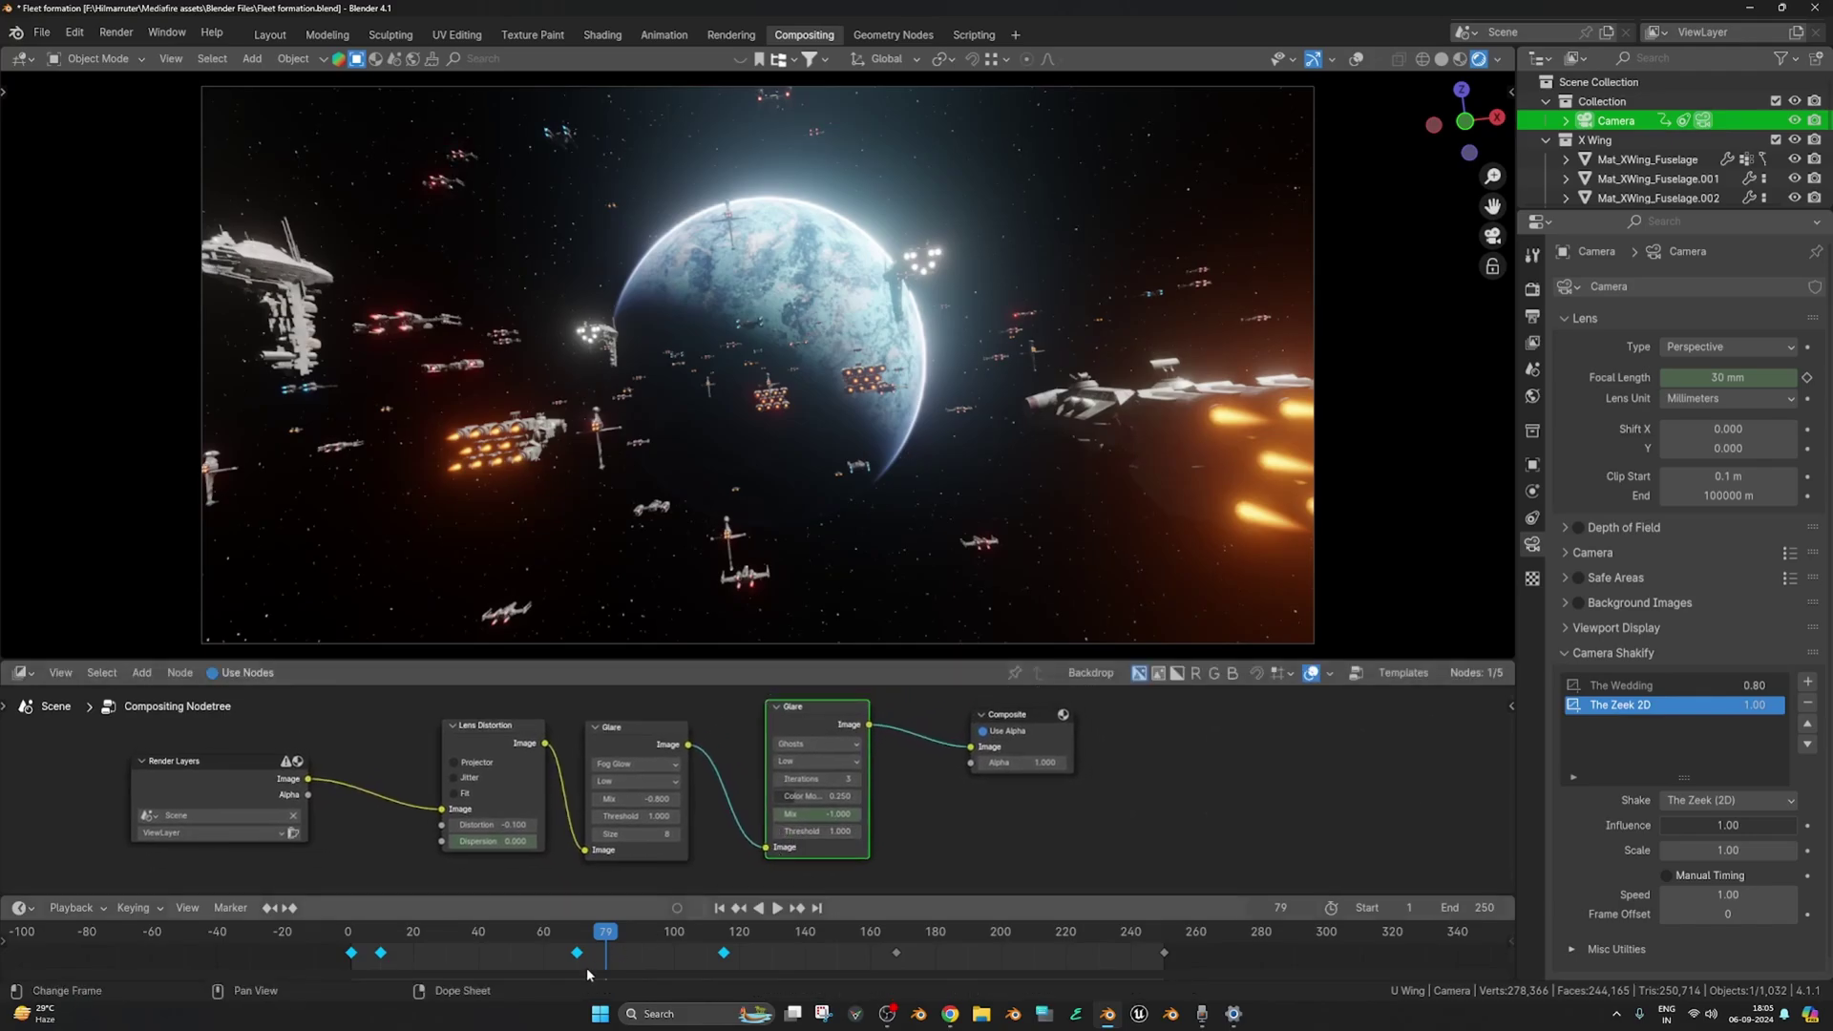
- Replay the jump from its start, then raise the Ghosts Glare Mix value
drag(607, 936, 337, 945)
key(space)
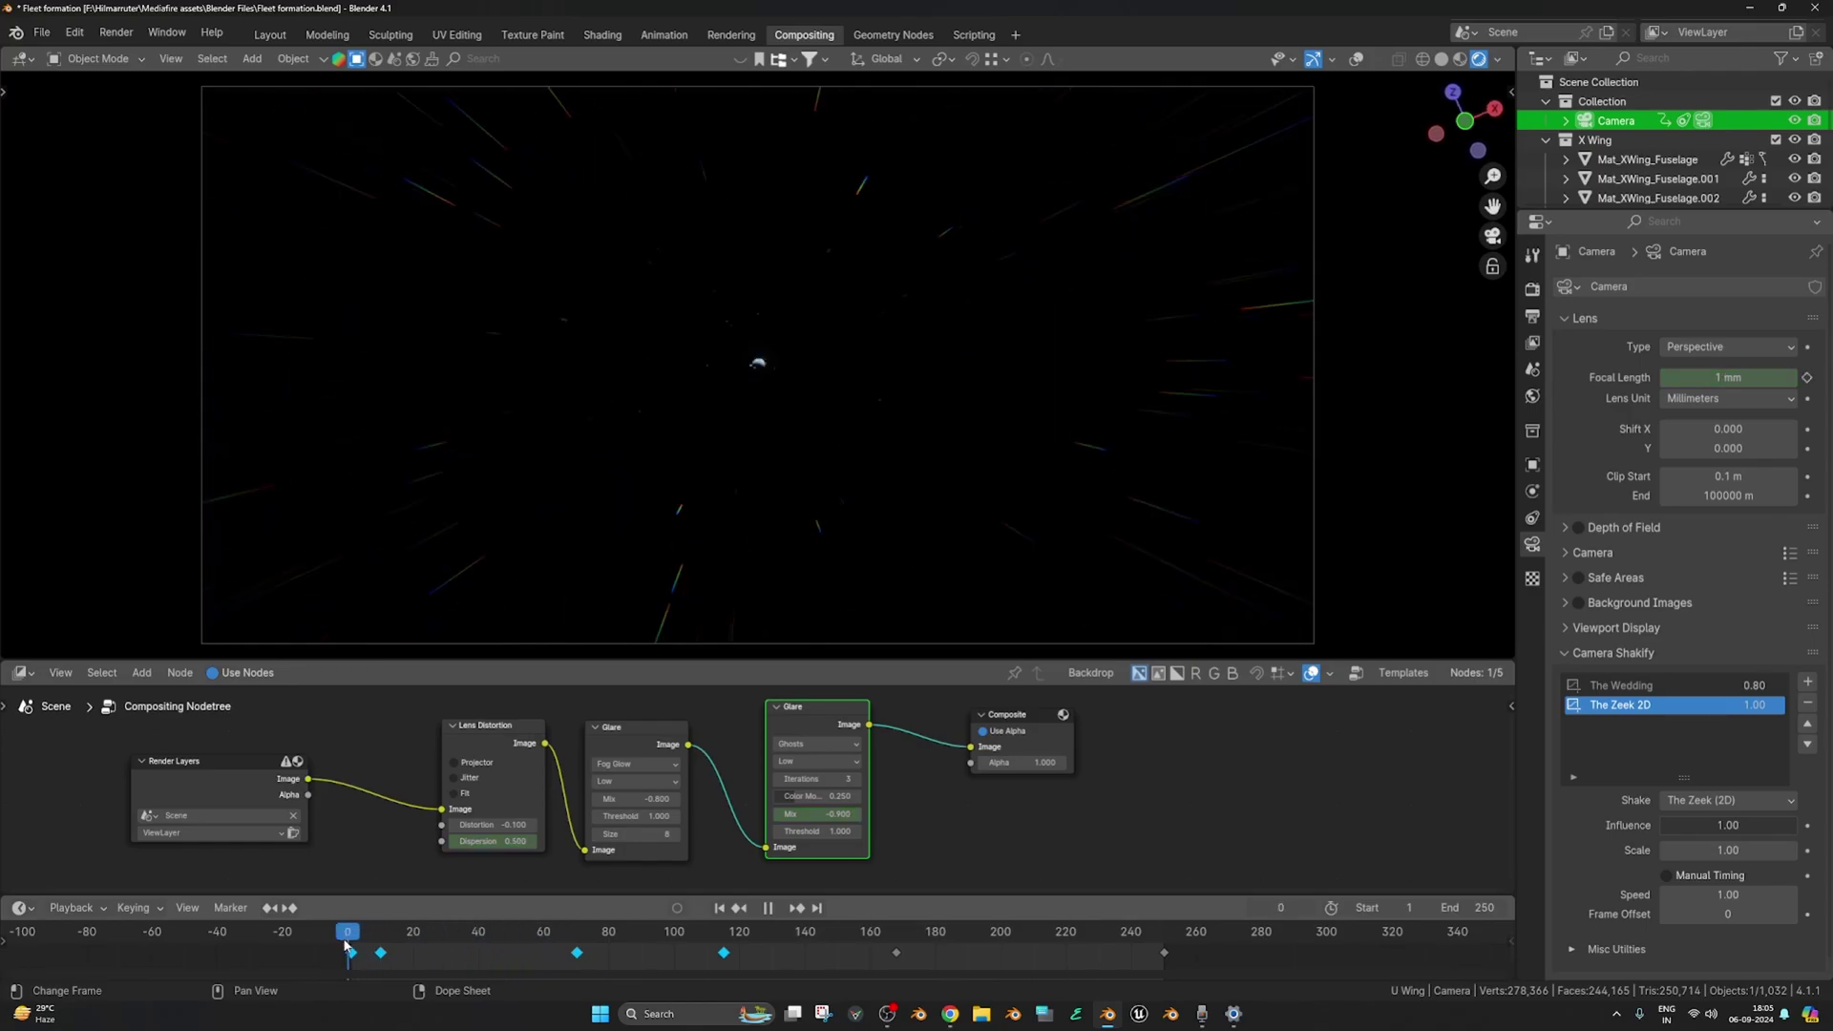
key(space)
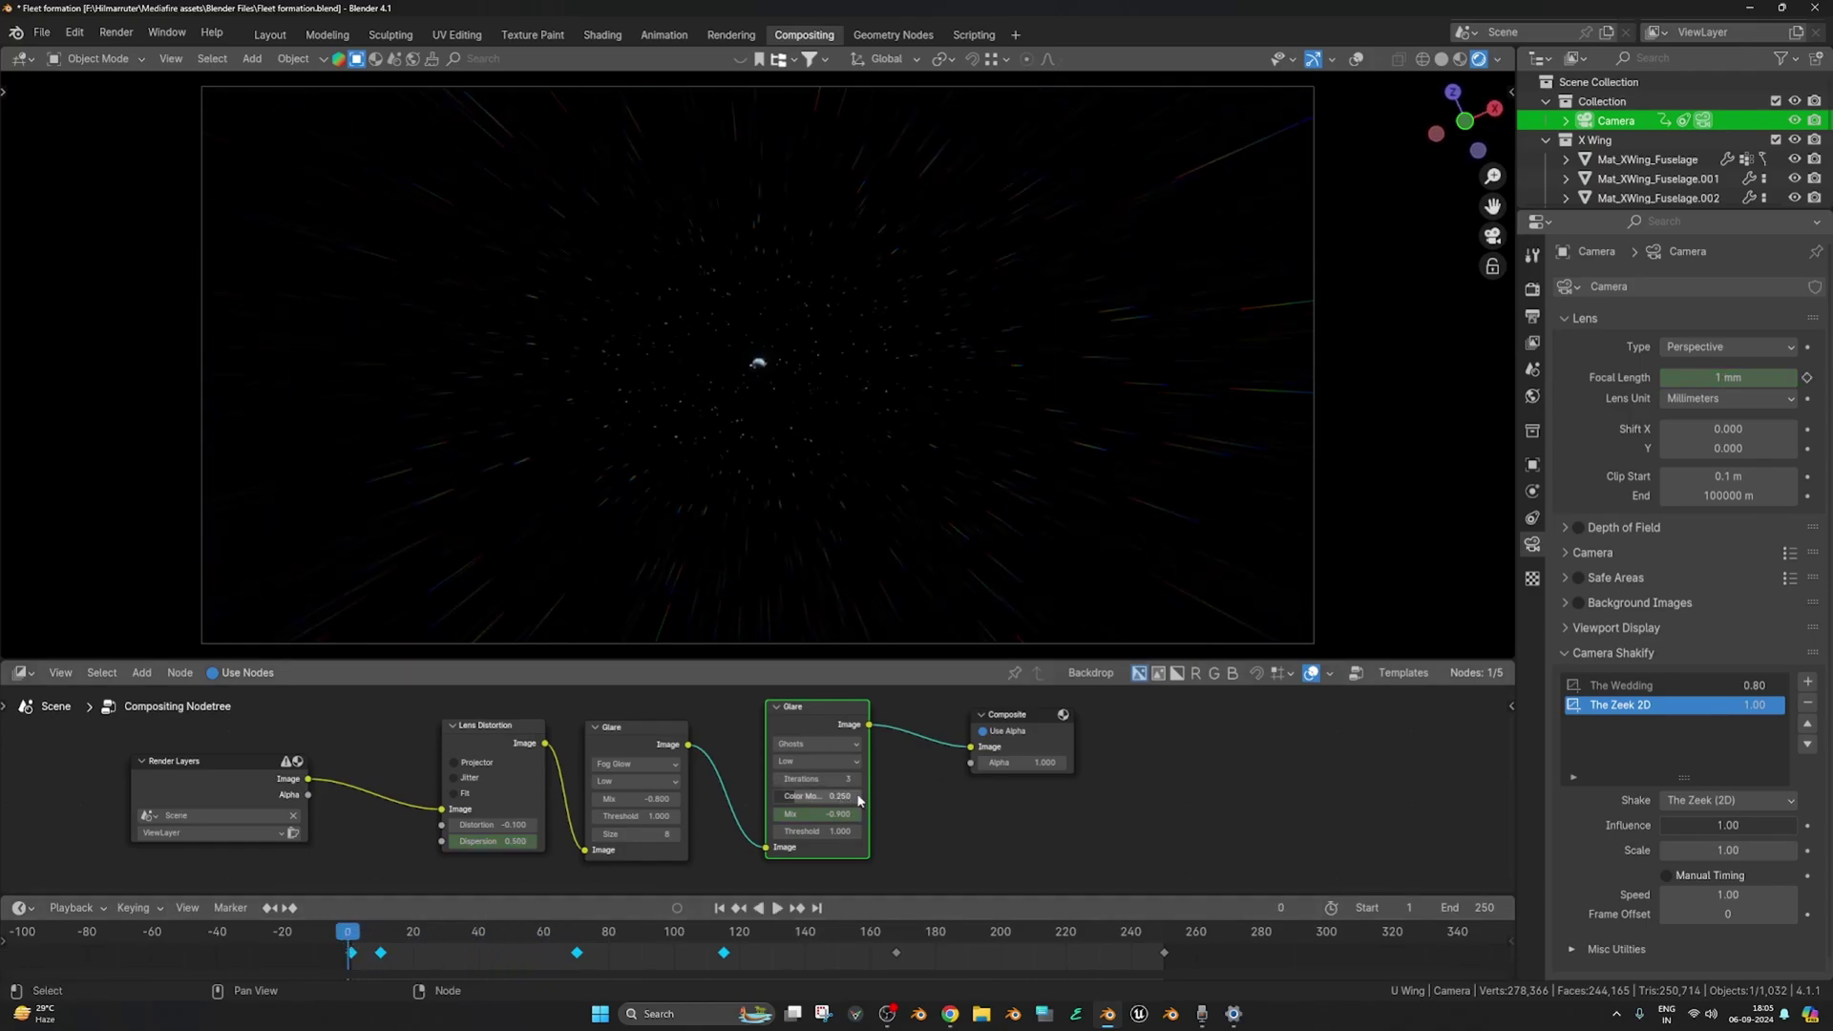
scroll(834, 804, up, 1)
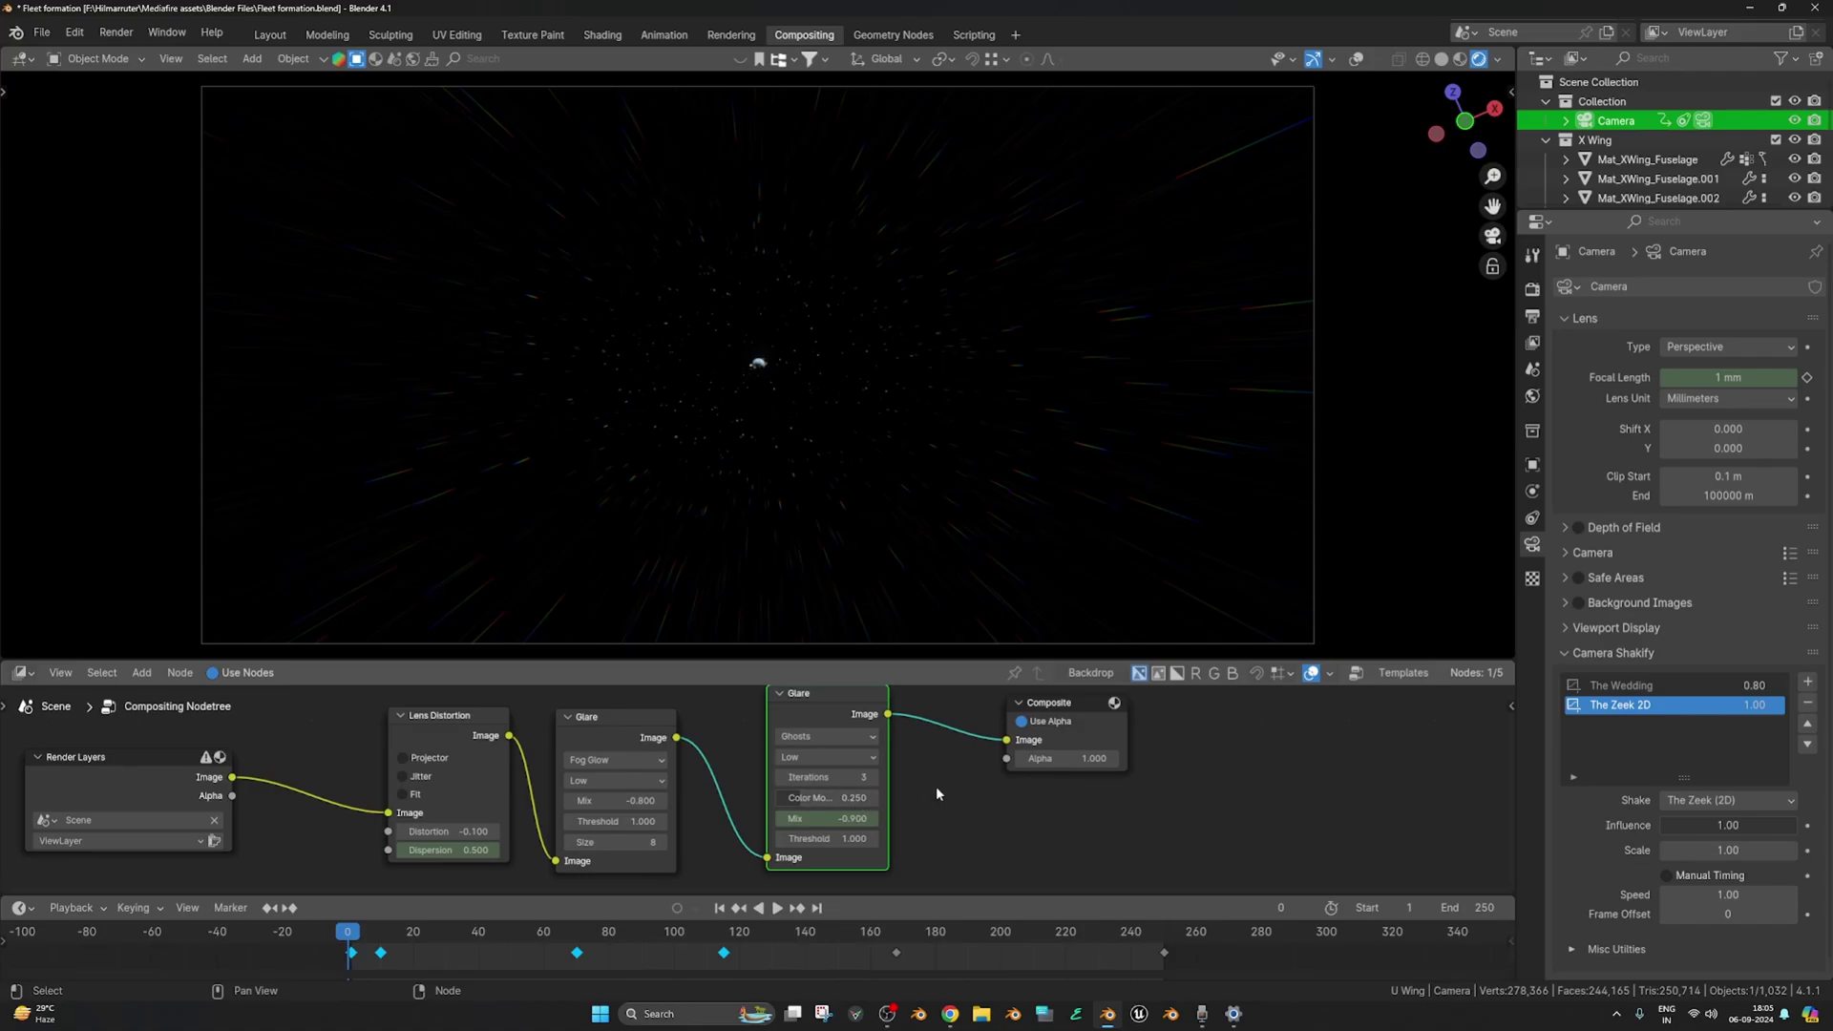
middle_drag(896, 857, 890, 845)
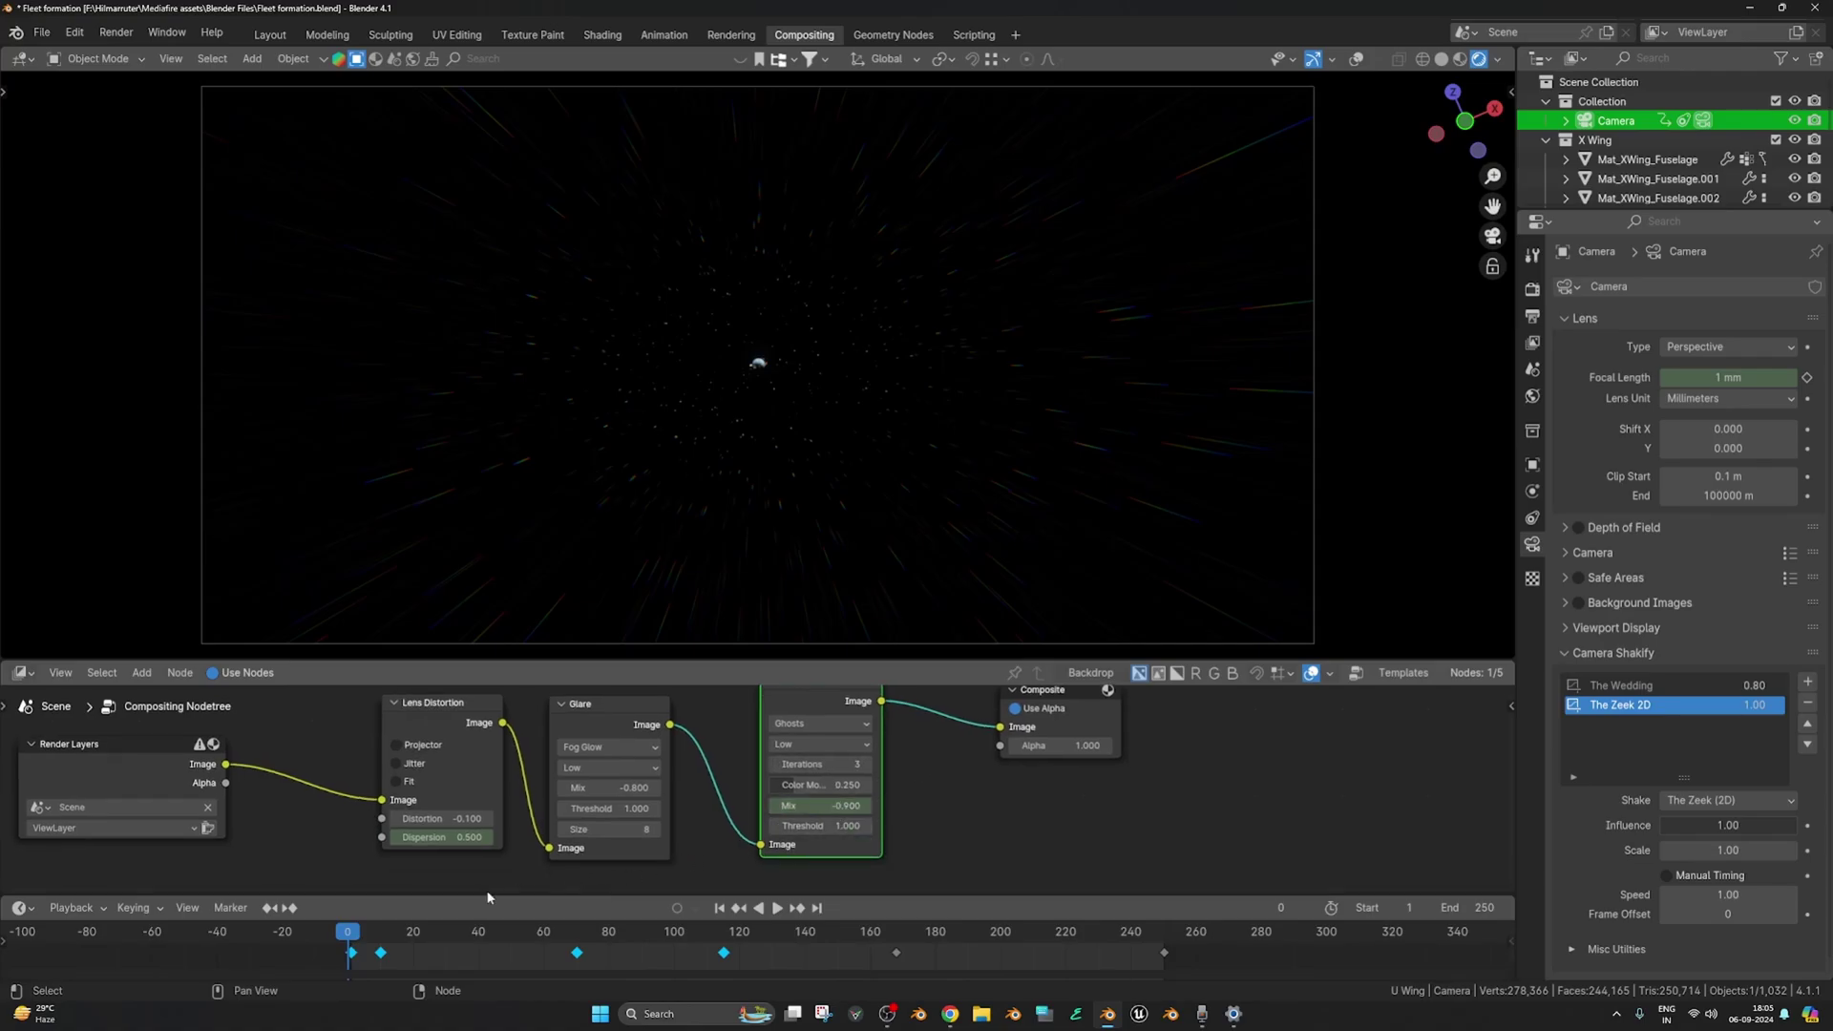
drag(819, 805, 883, 805)
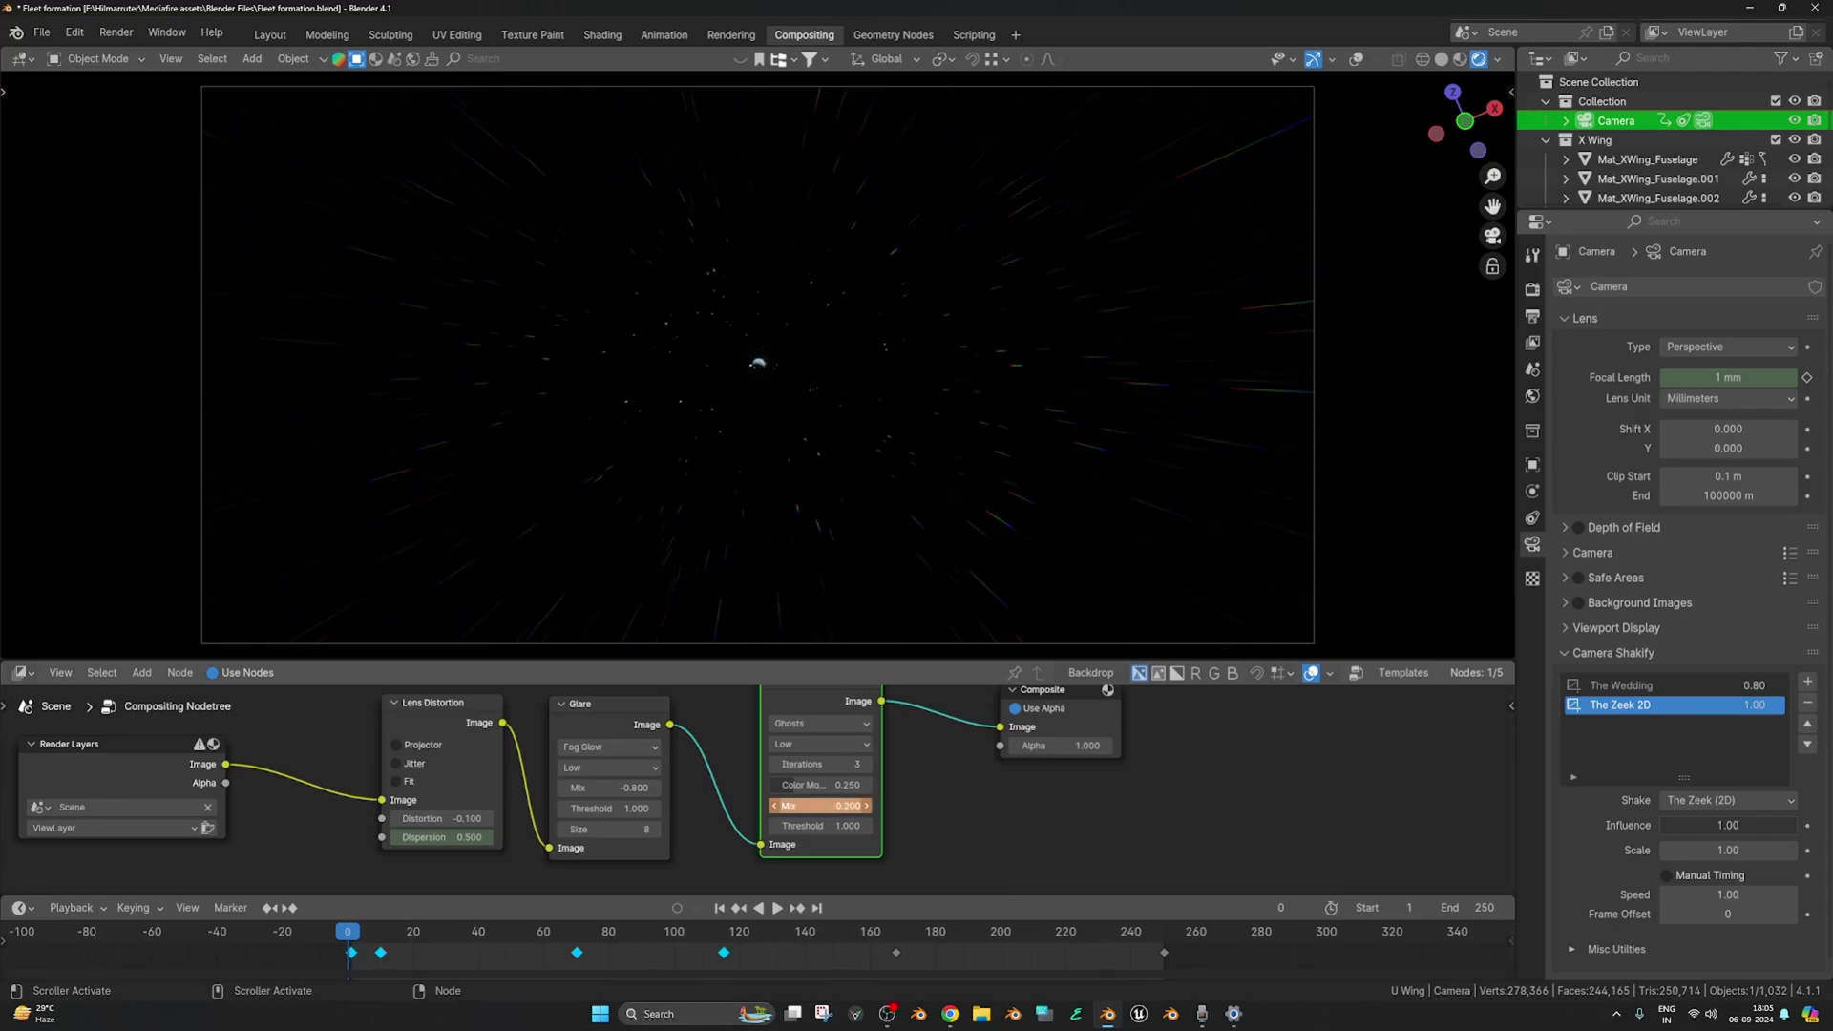
click(921, 814)
- Play the warp-jump and step back to around frame 69
key(space)
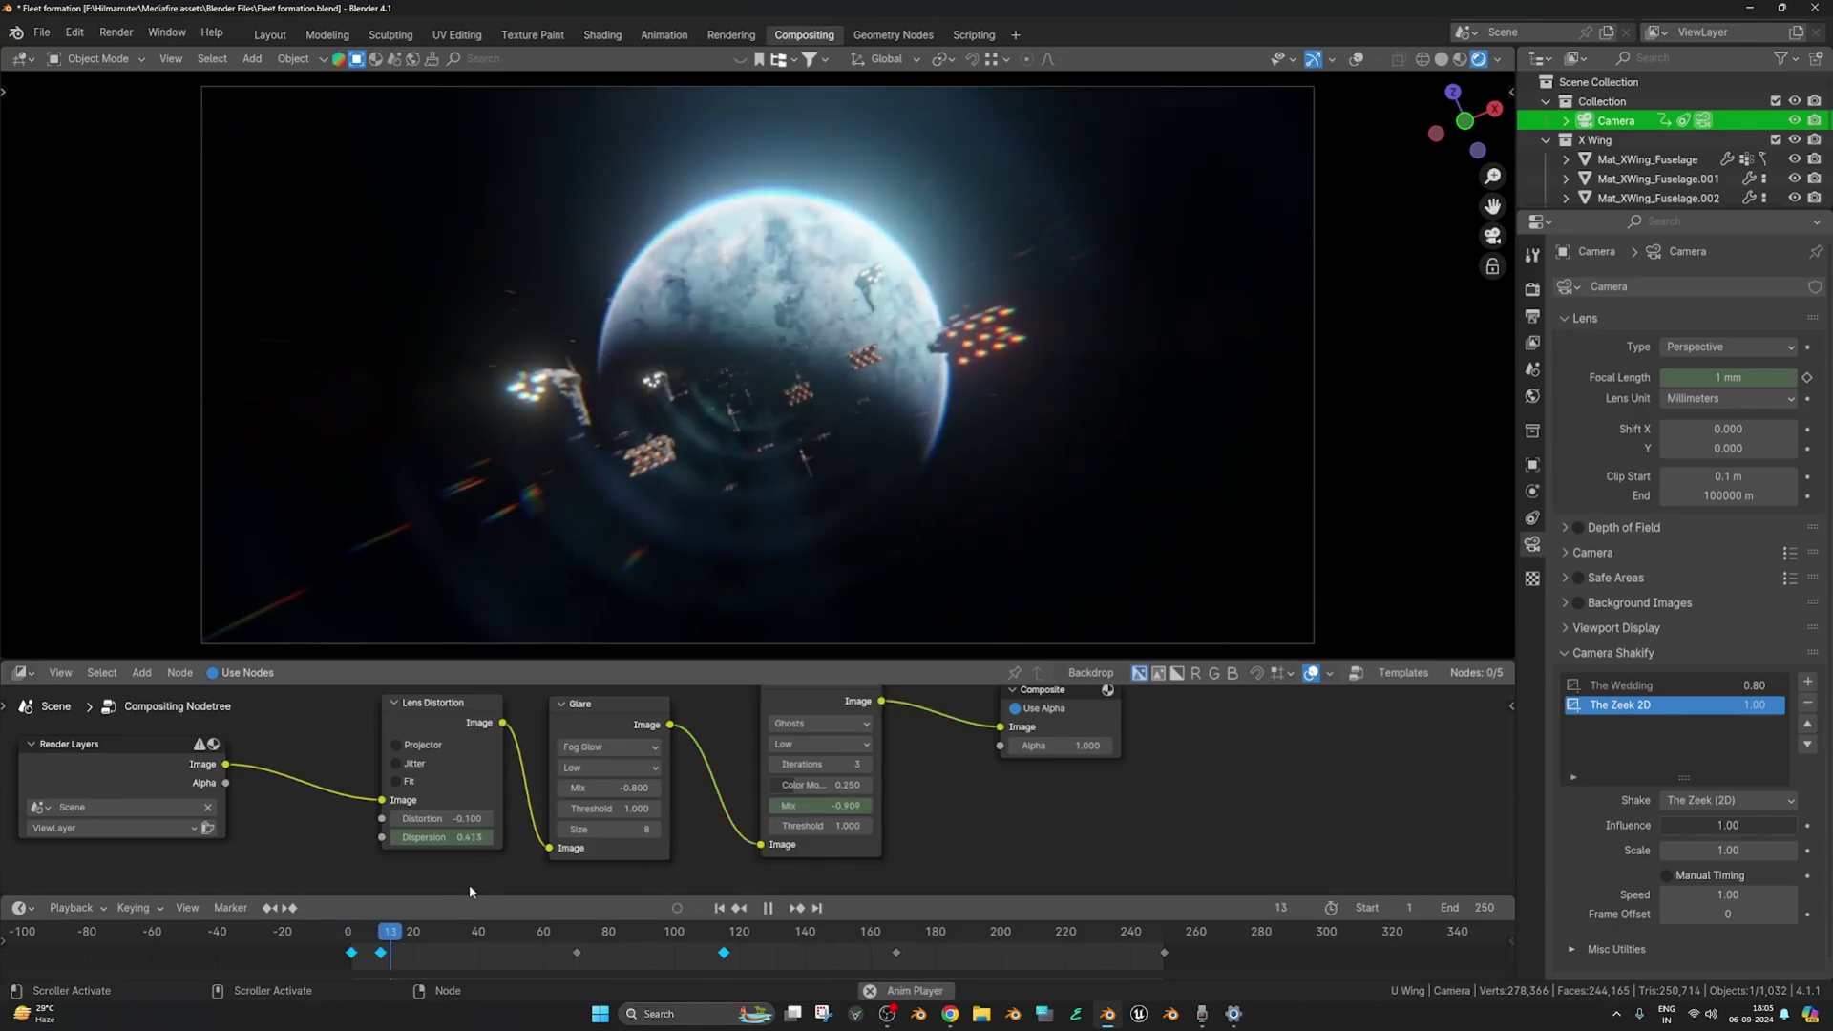
key(space)
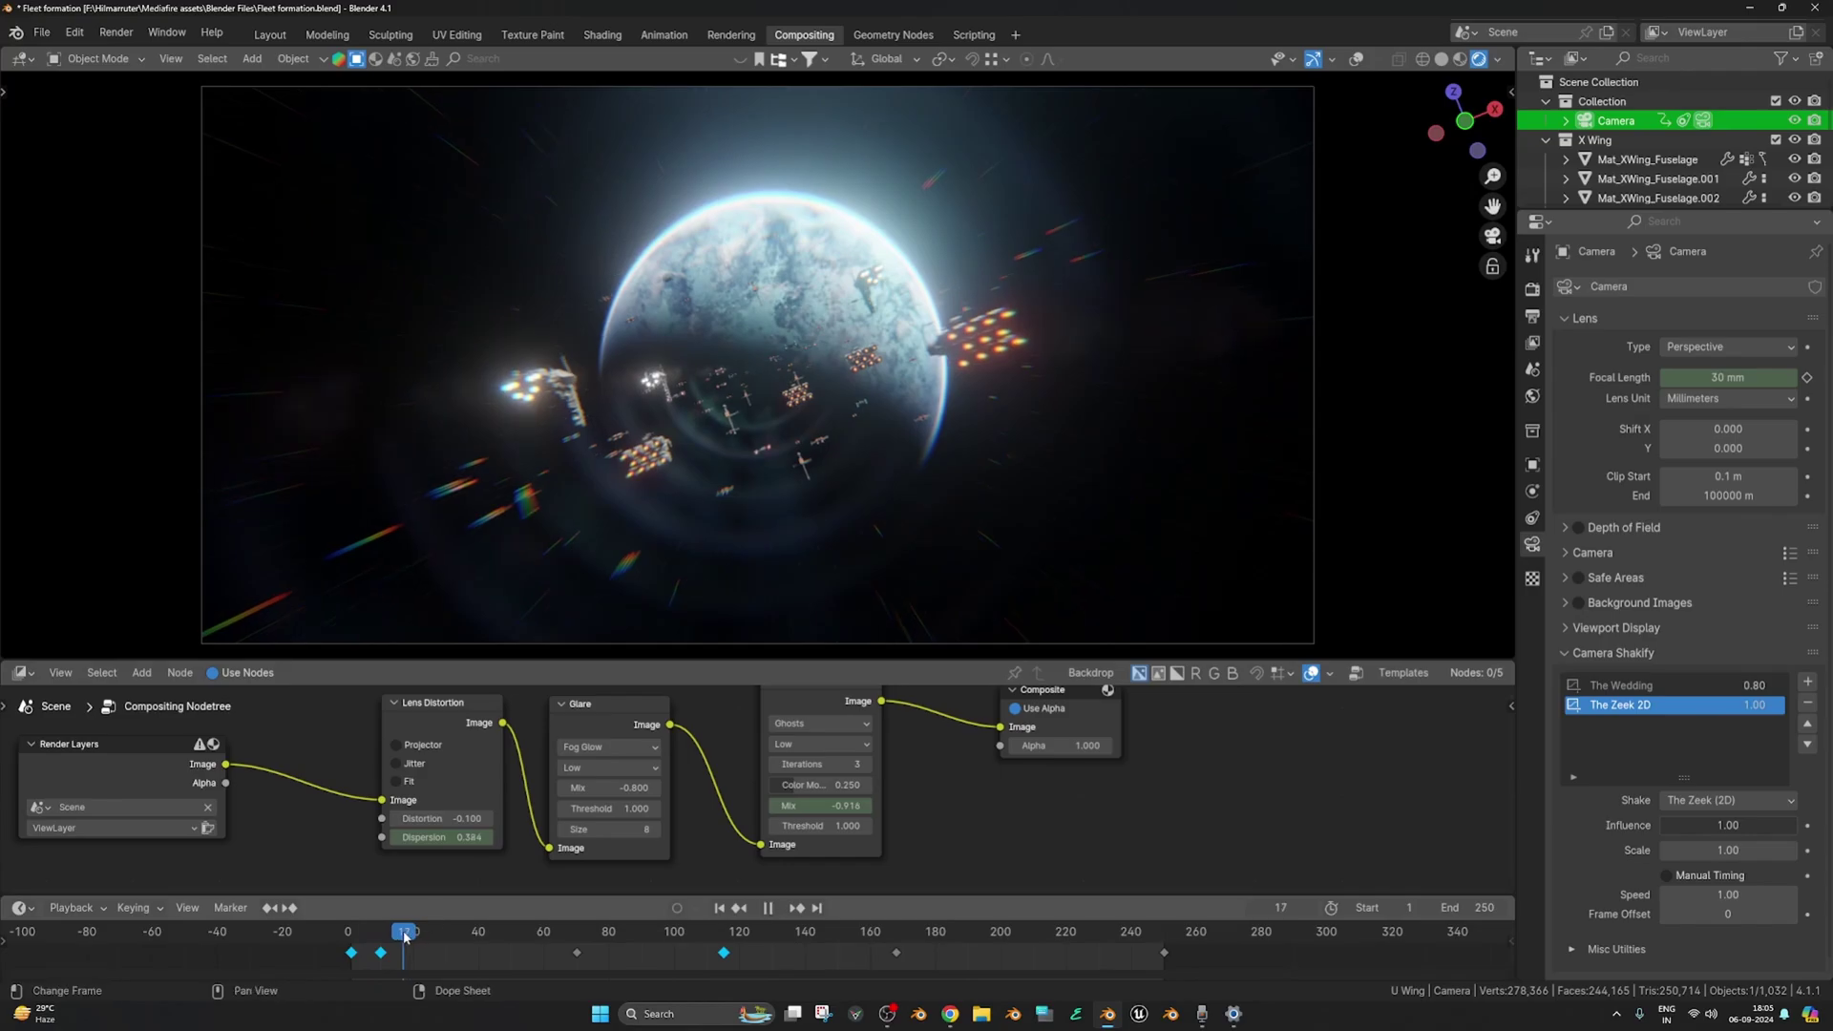
drag(597, 937, 578, 939)
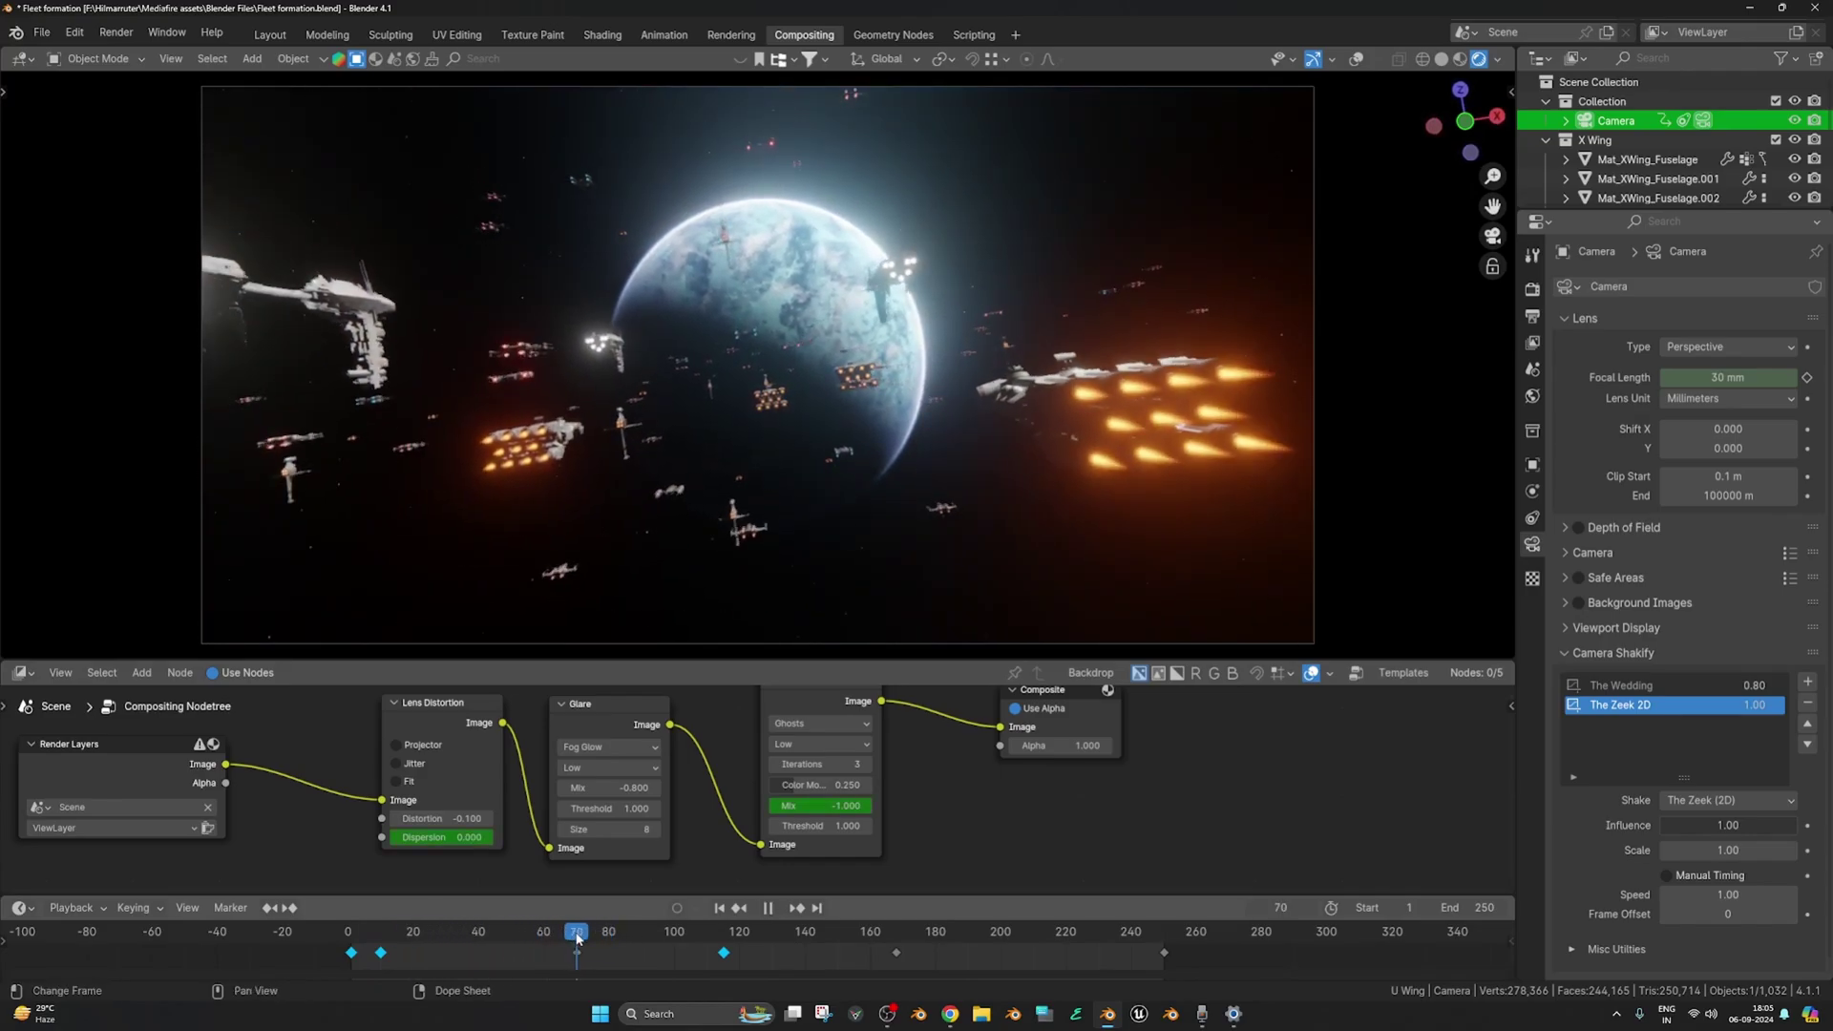
middle_drag(821, 826, 810, 846)
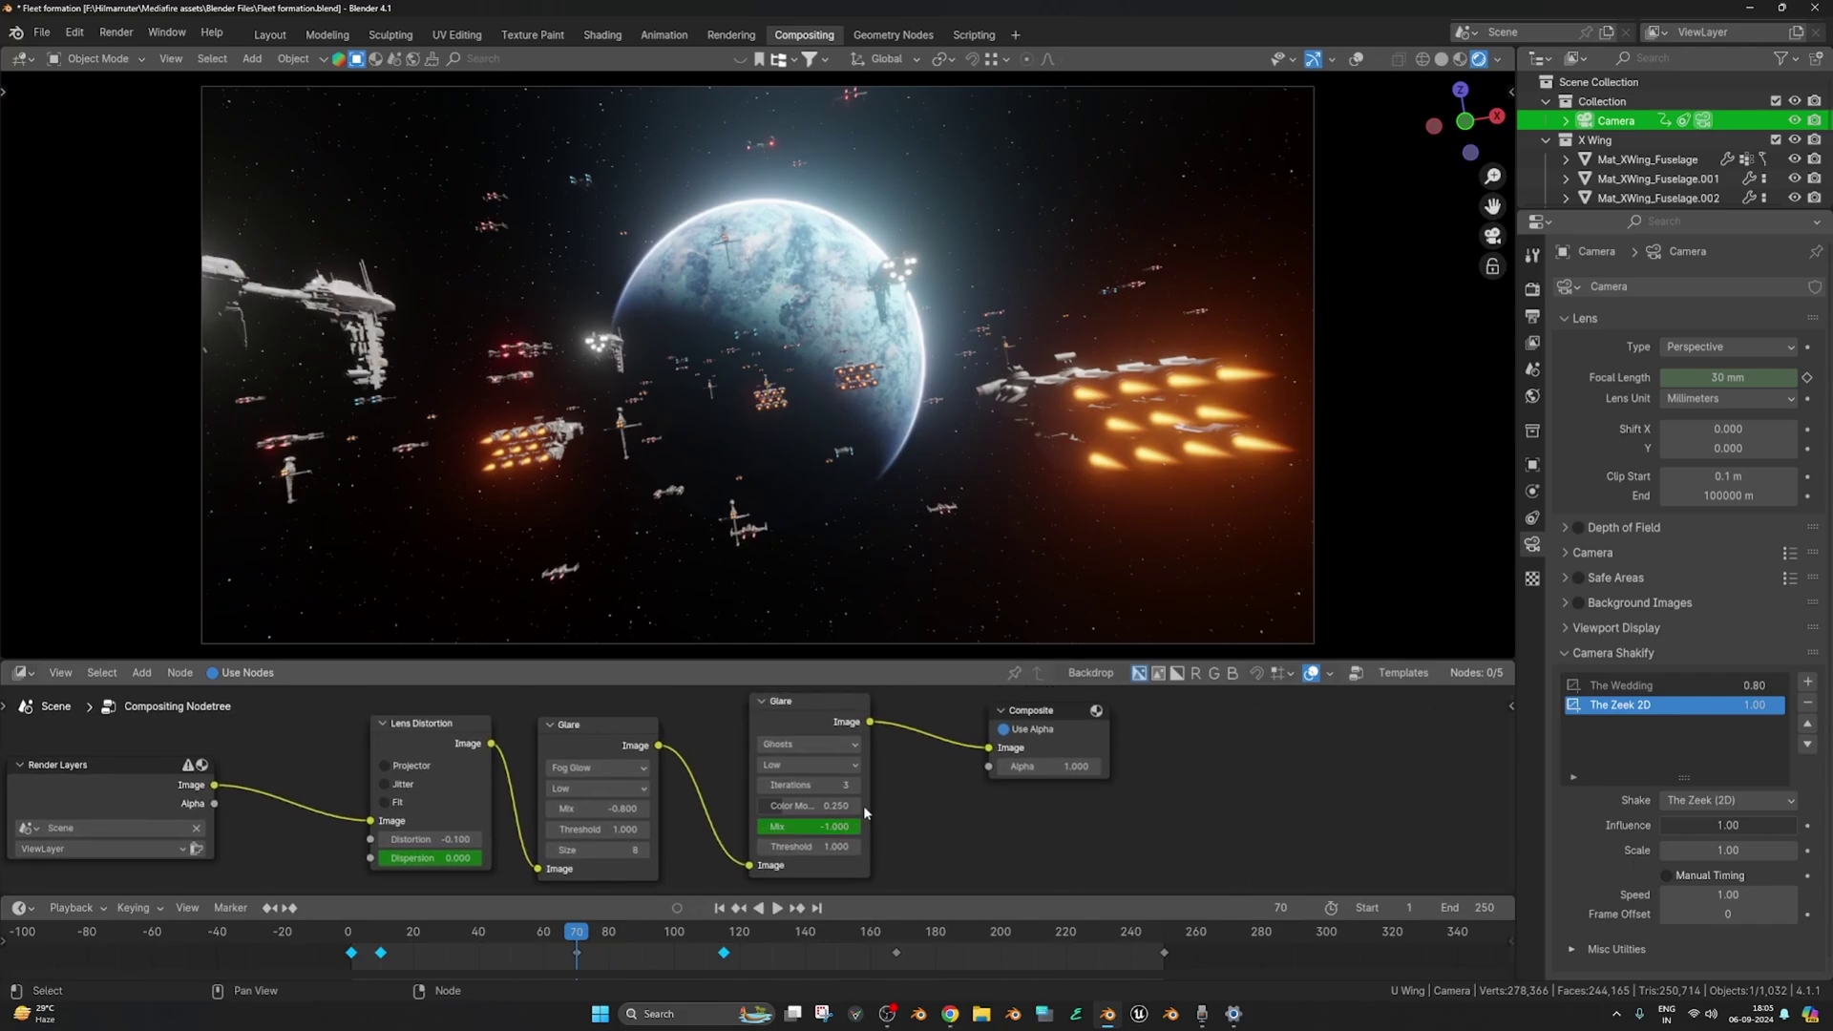
- Select the Ghosts Glare node and replay from frame 0, checking its Mix near -1.000
click(827, 726)
key(shift+Left)
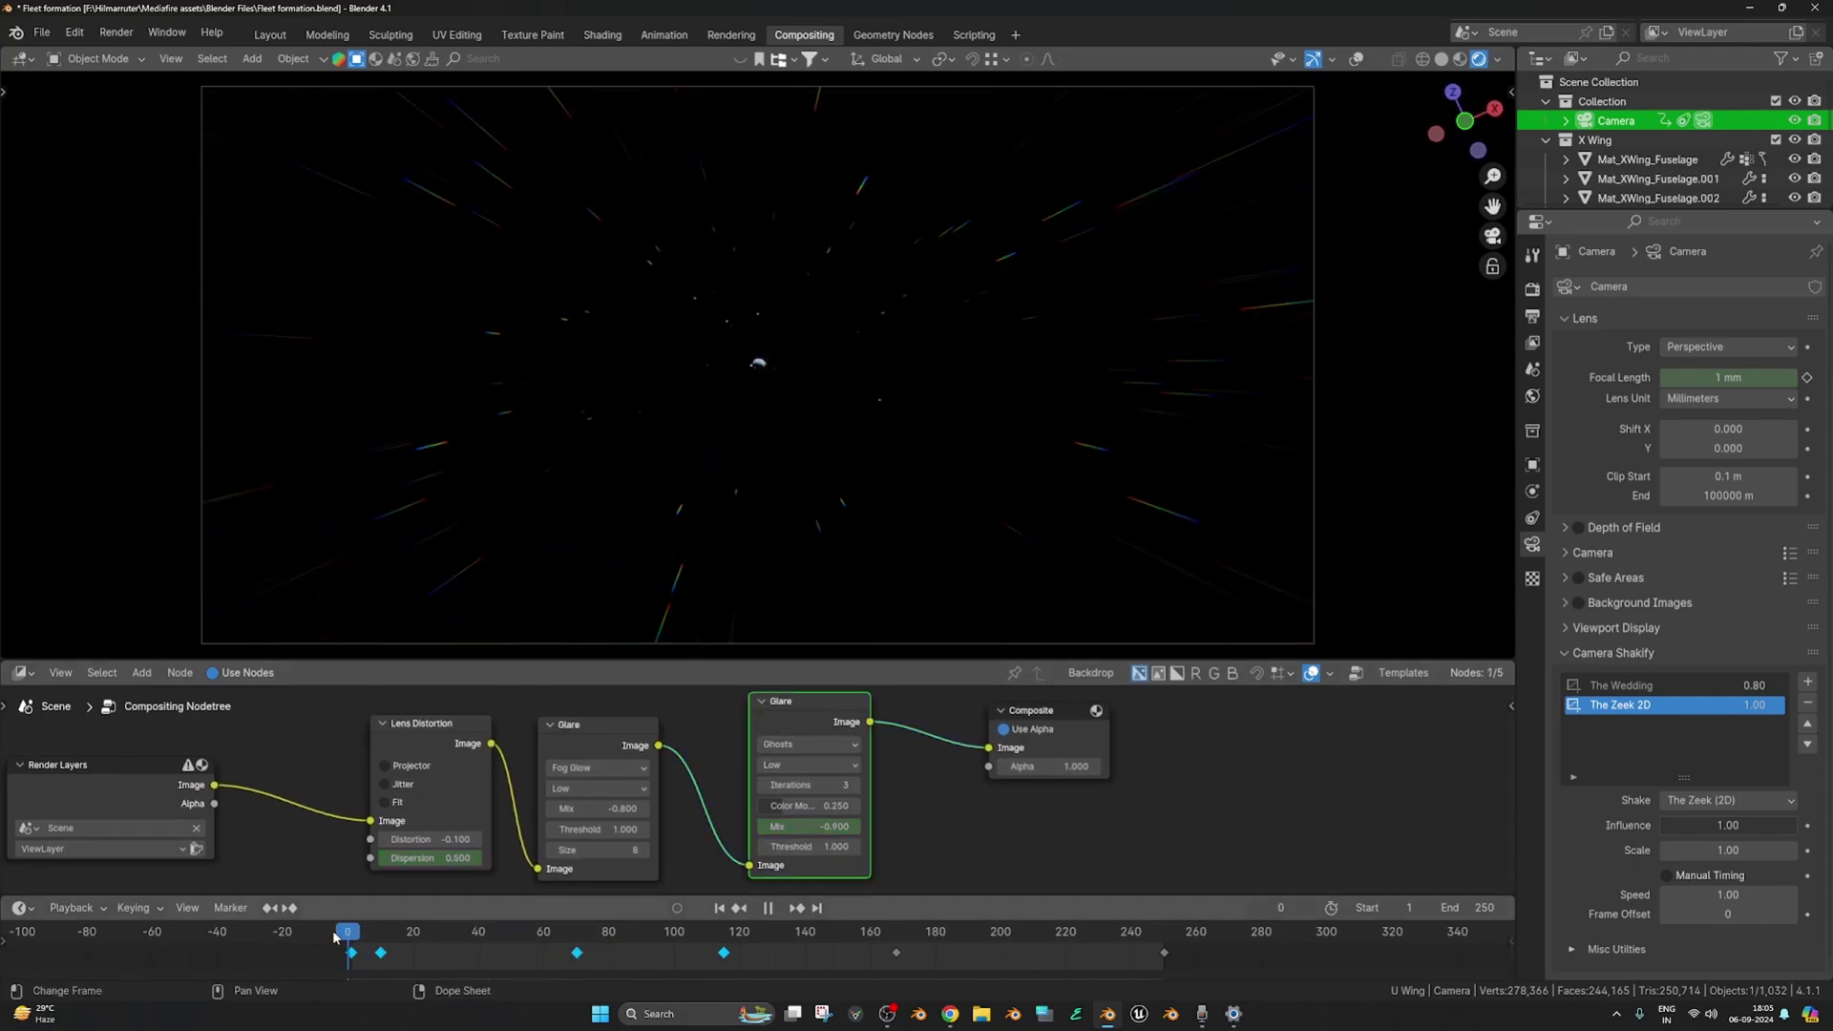
key(space)
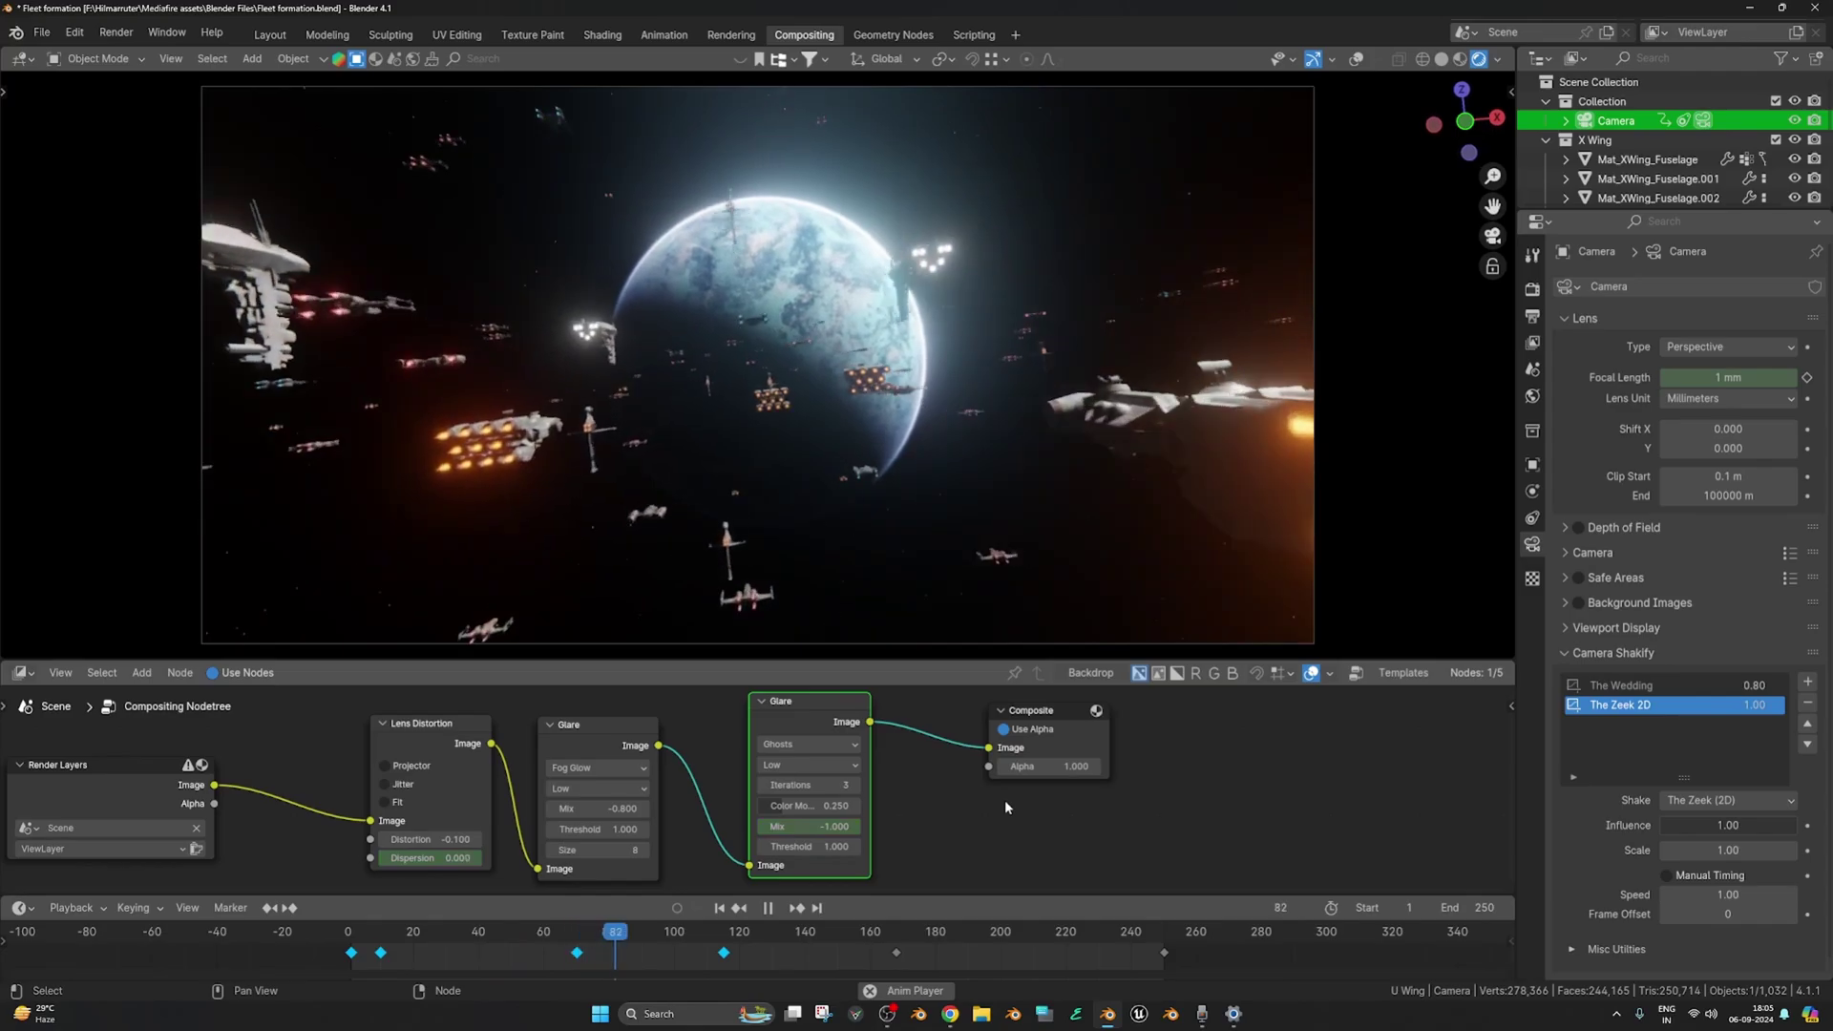
key(space)
drag(659, 936, 345, 935)
key(space)
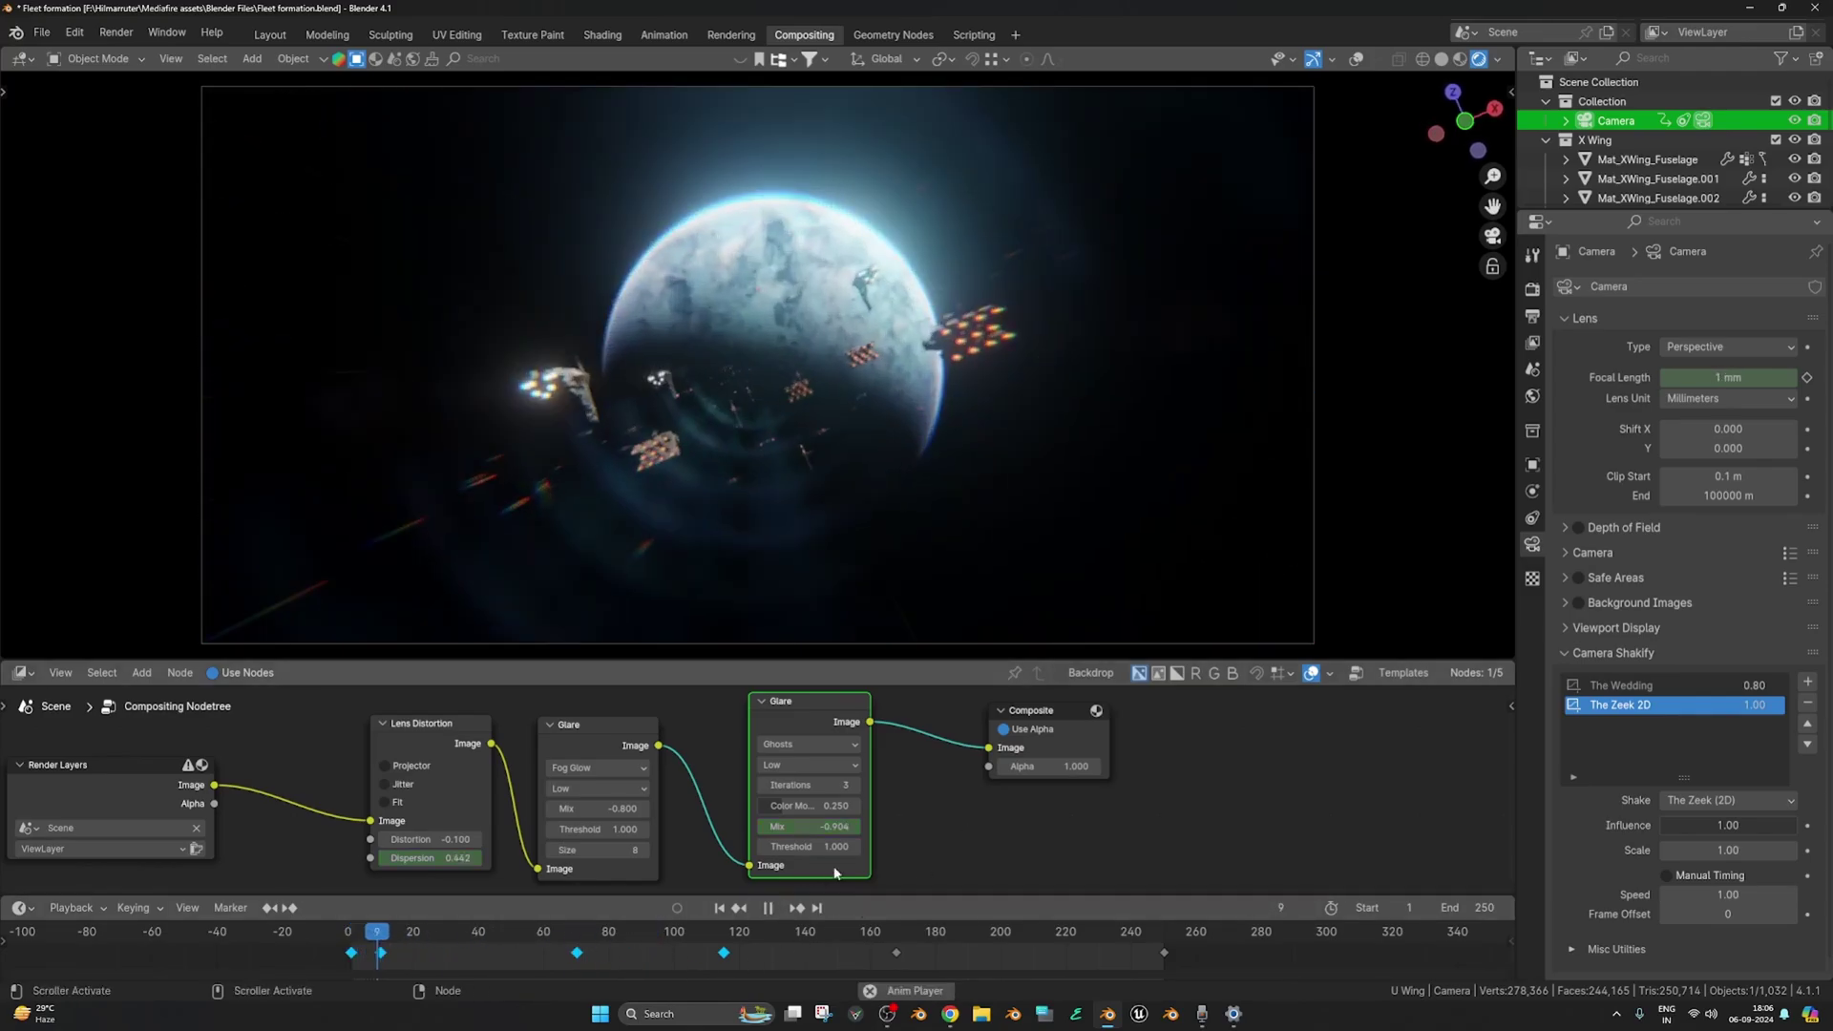
key(space)
- Set the viewport Compositor preview to Always and orbit around the fleet outside the camera
click(903, 777)
click(1497, 59)
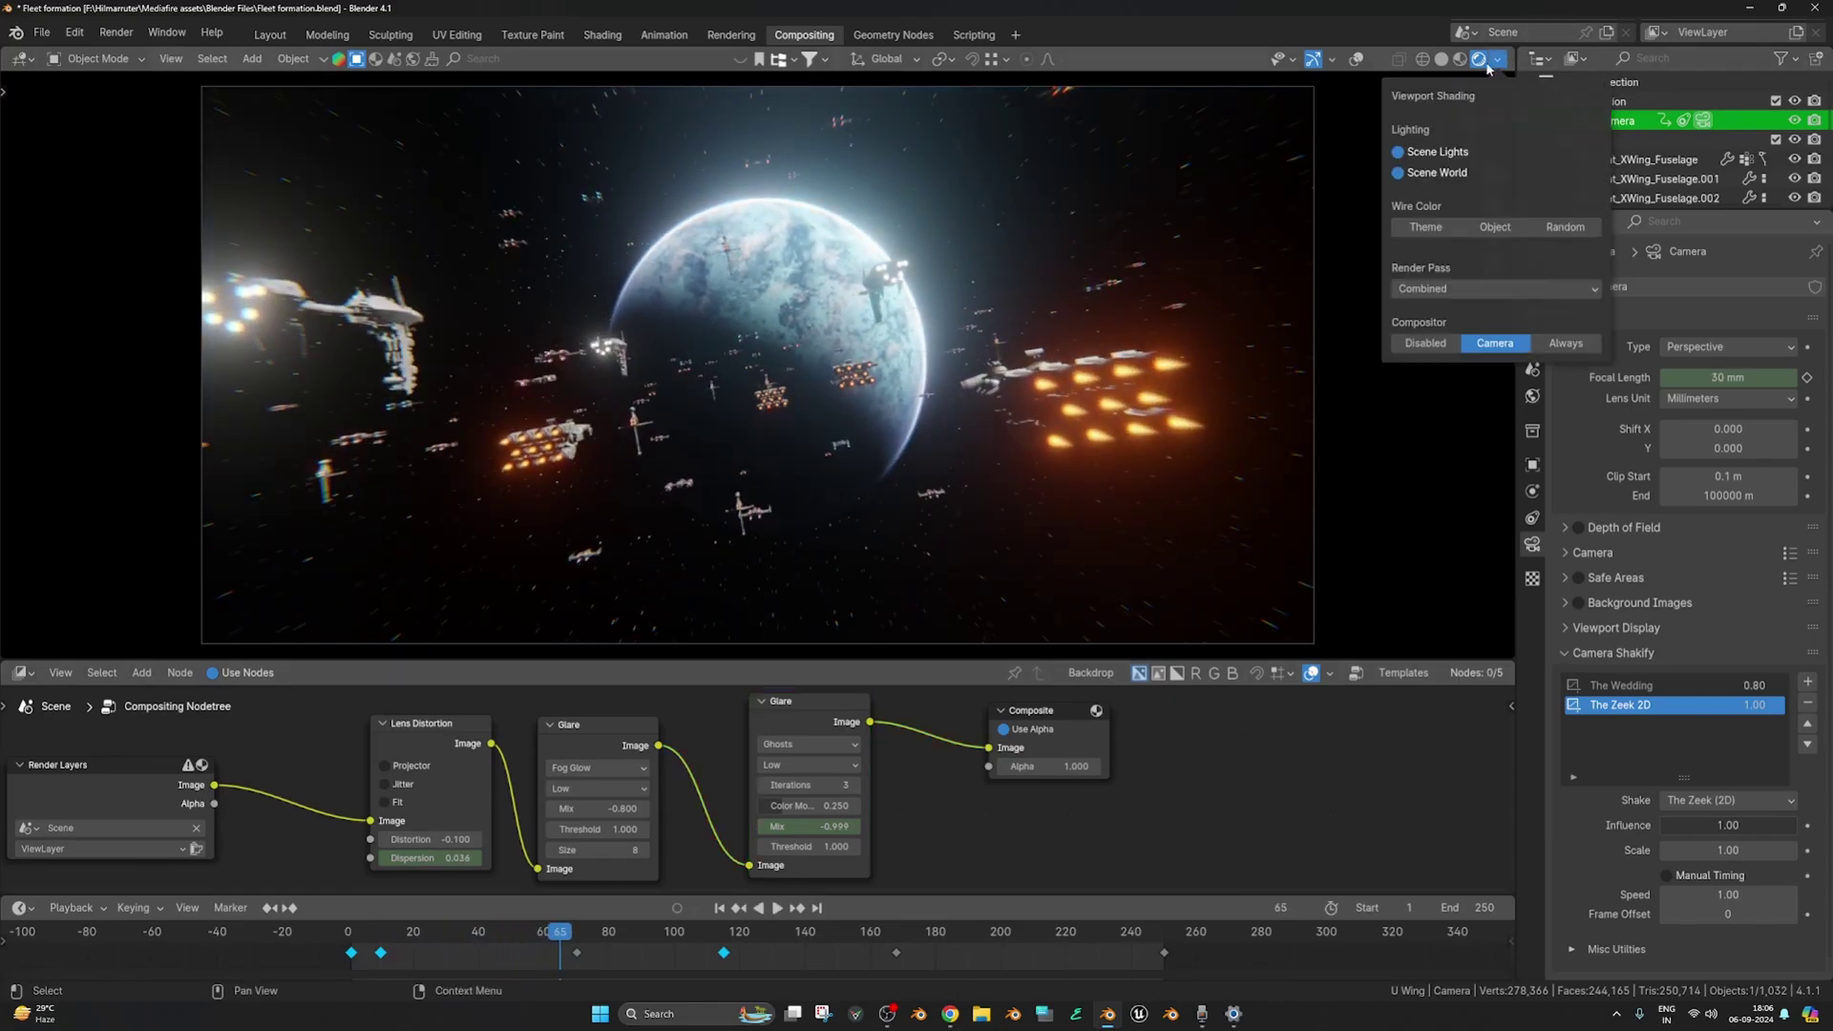
click(1547, 344)
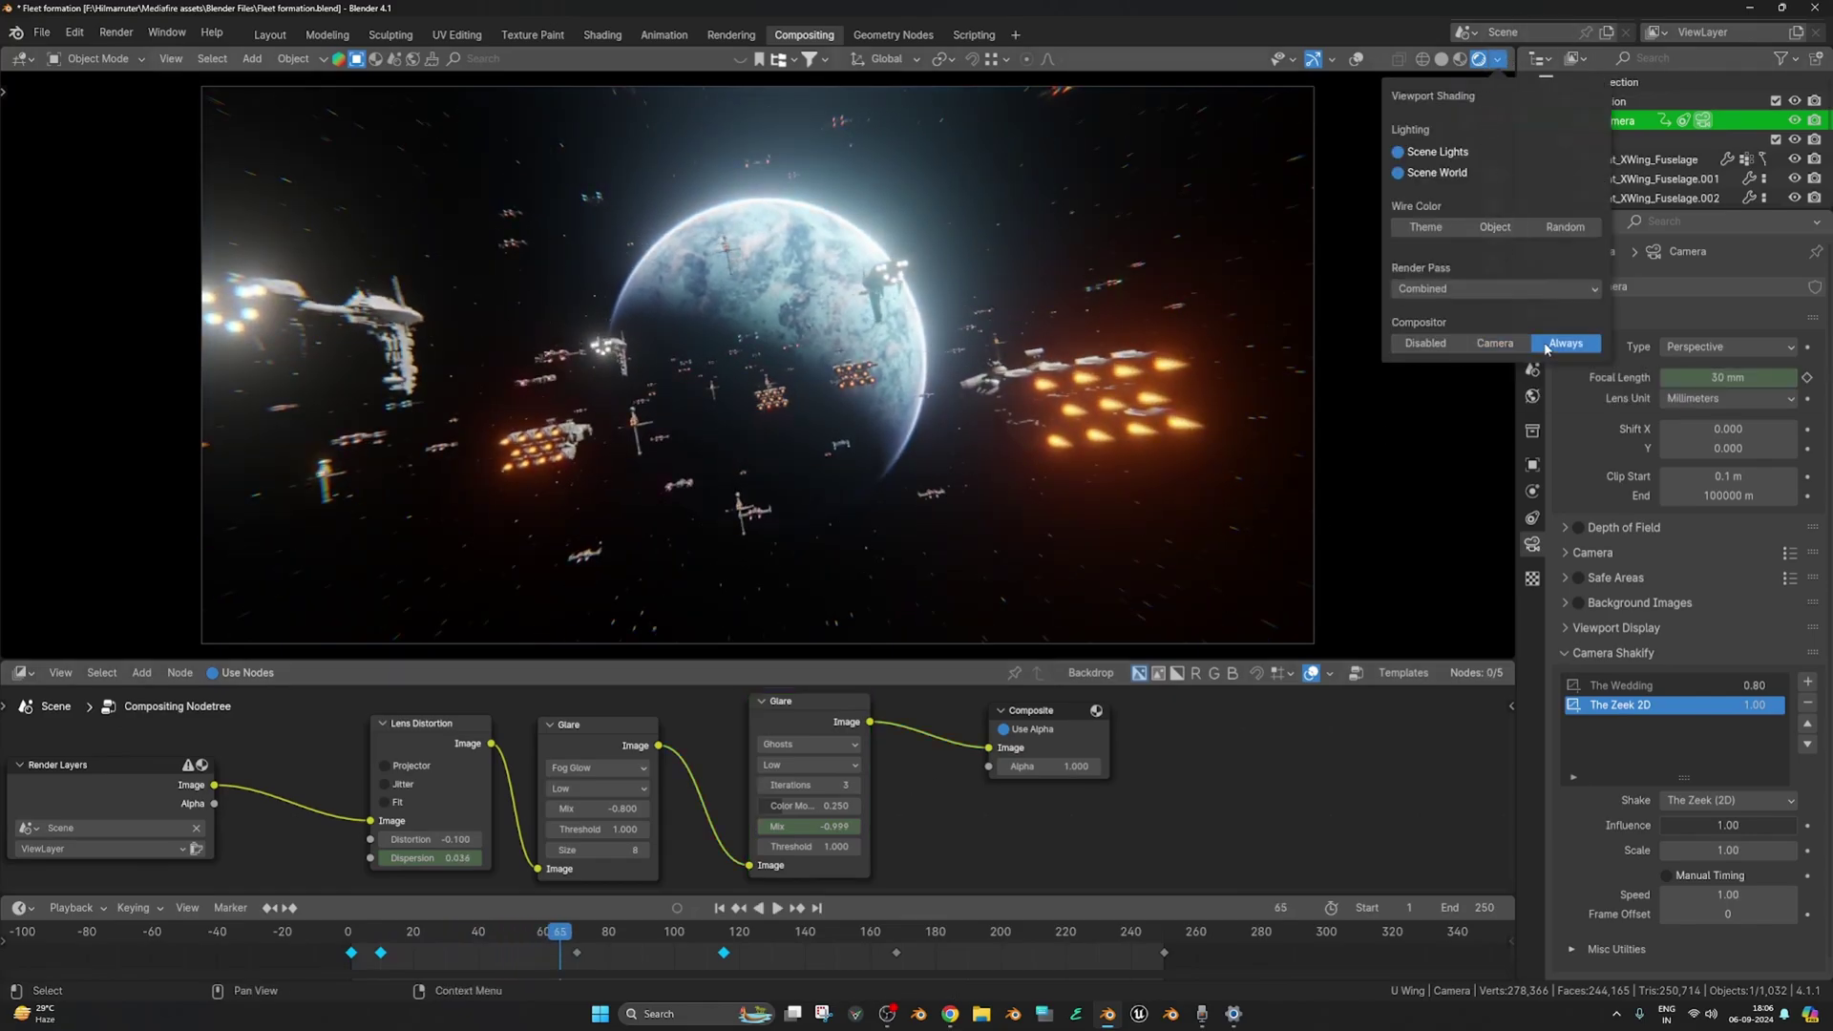
mouse_move(867, 392)
middle_down()
mouse_move(901, 394)
mouse_move(776, 637)
middle_up()
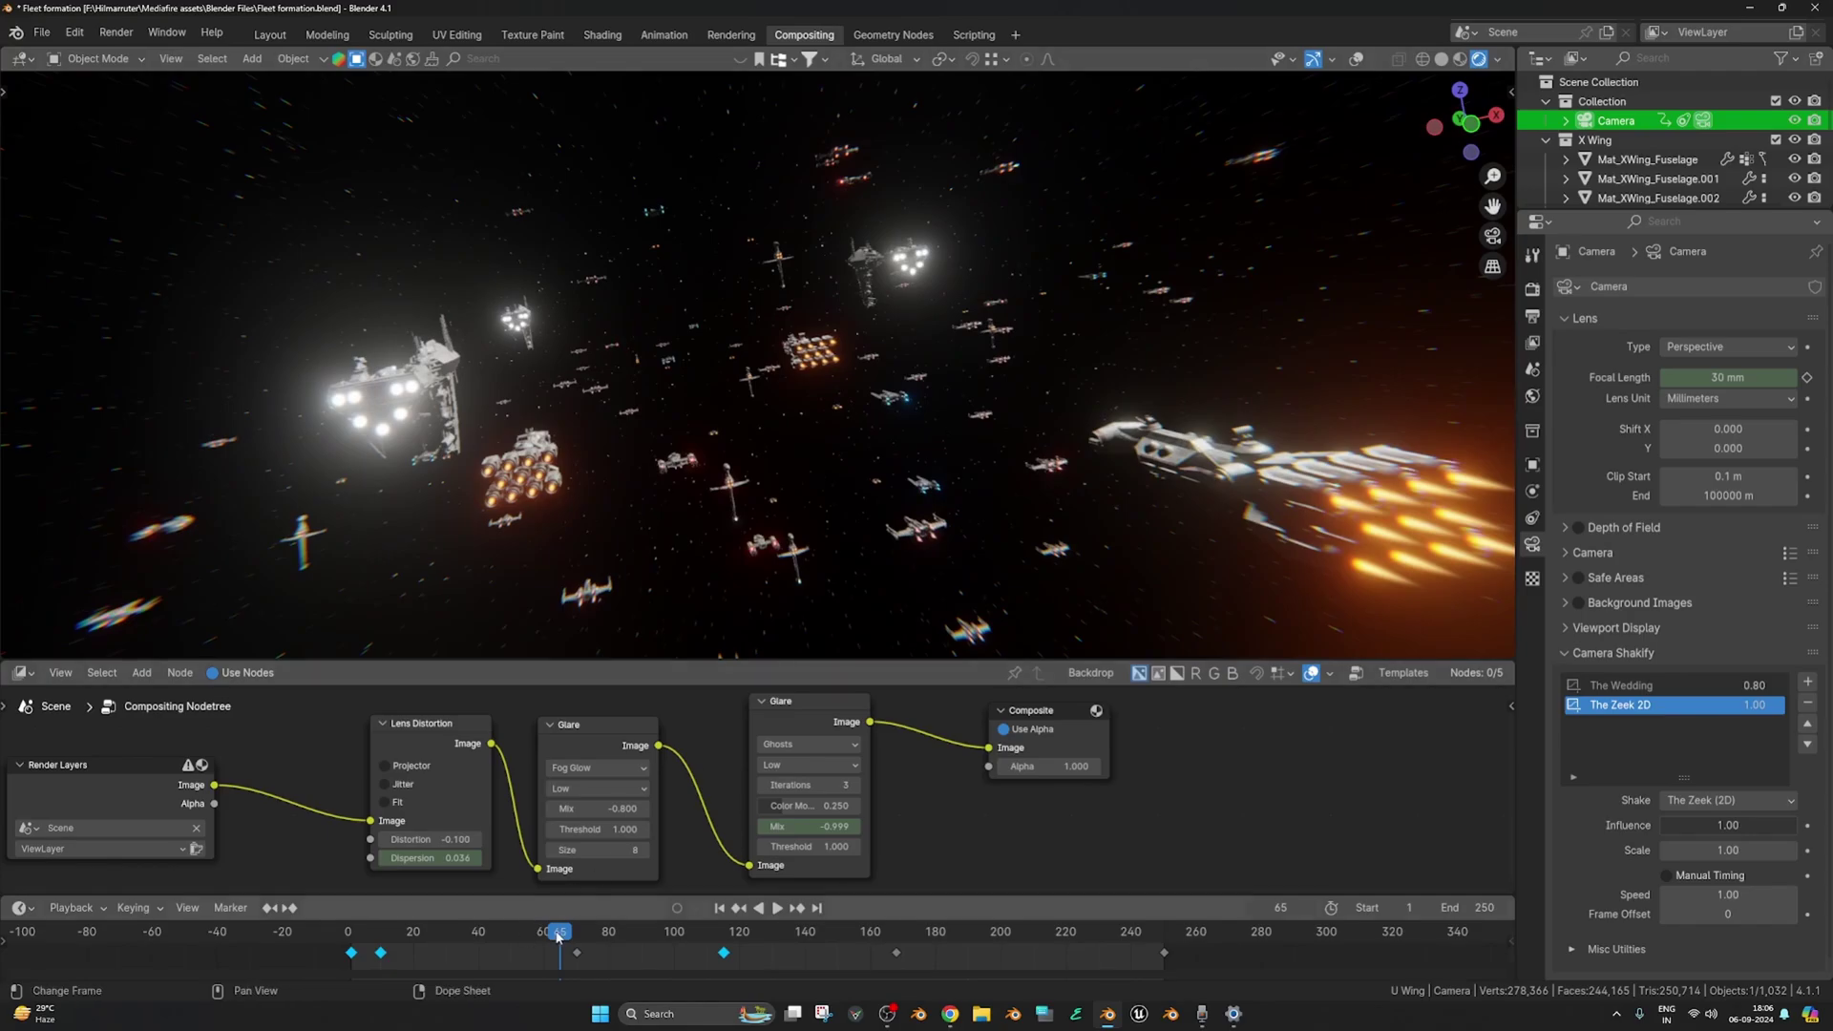
drag(557, 936, 361, 936)
middle_drag(1021, 420, 869, 459)
- Change the viewport Compositor option, return to camera view, and replay the jump
click(1496, 60)
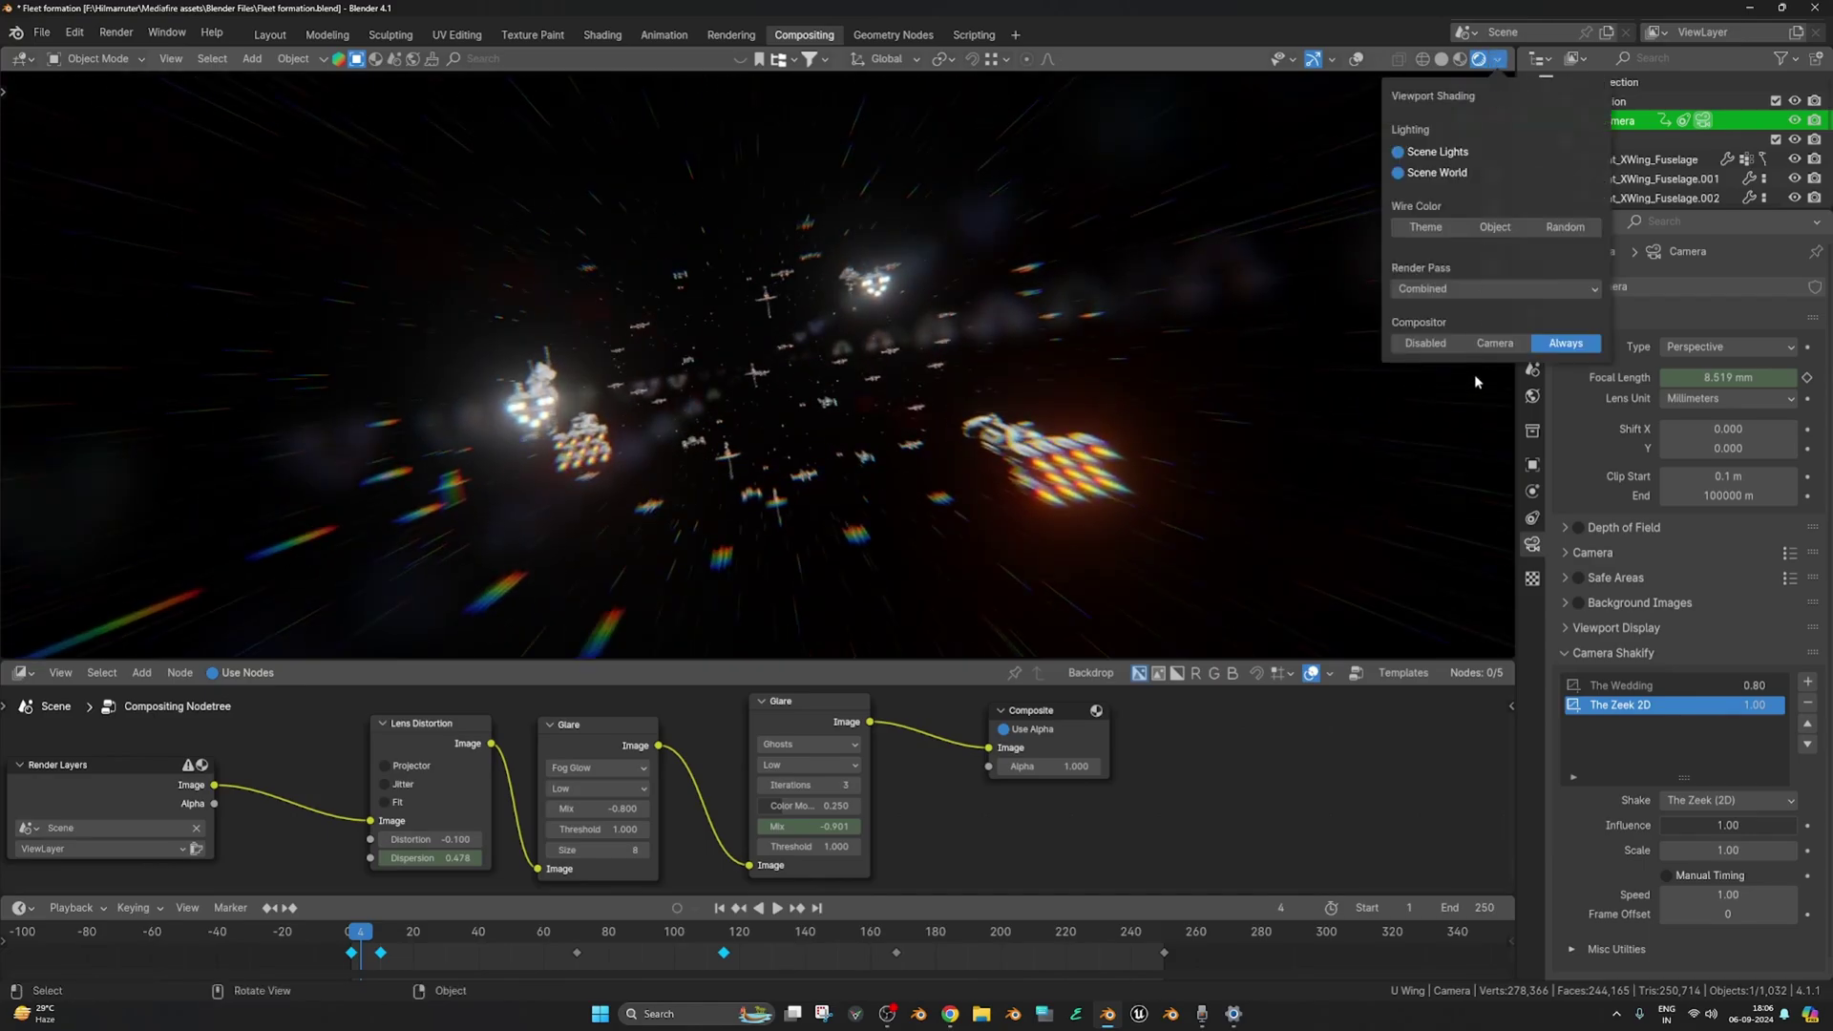
click(1495, 346)
key(KP_0)
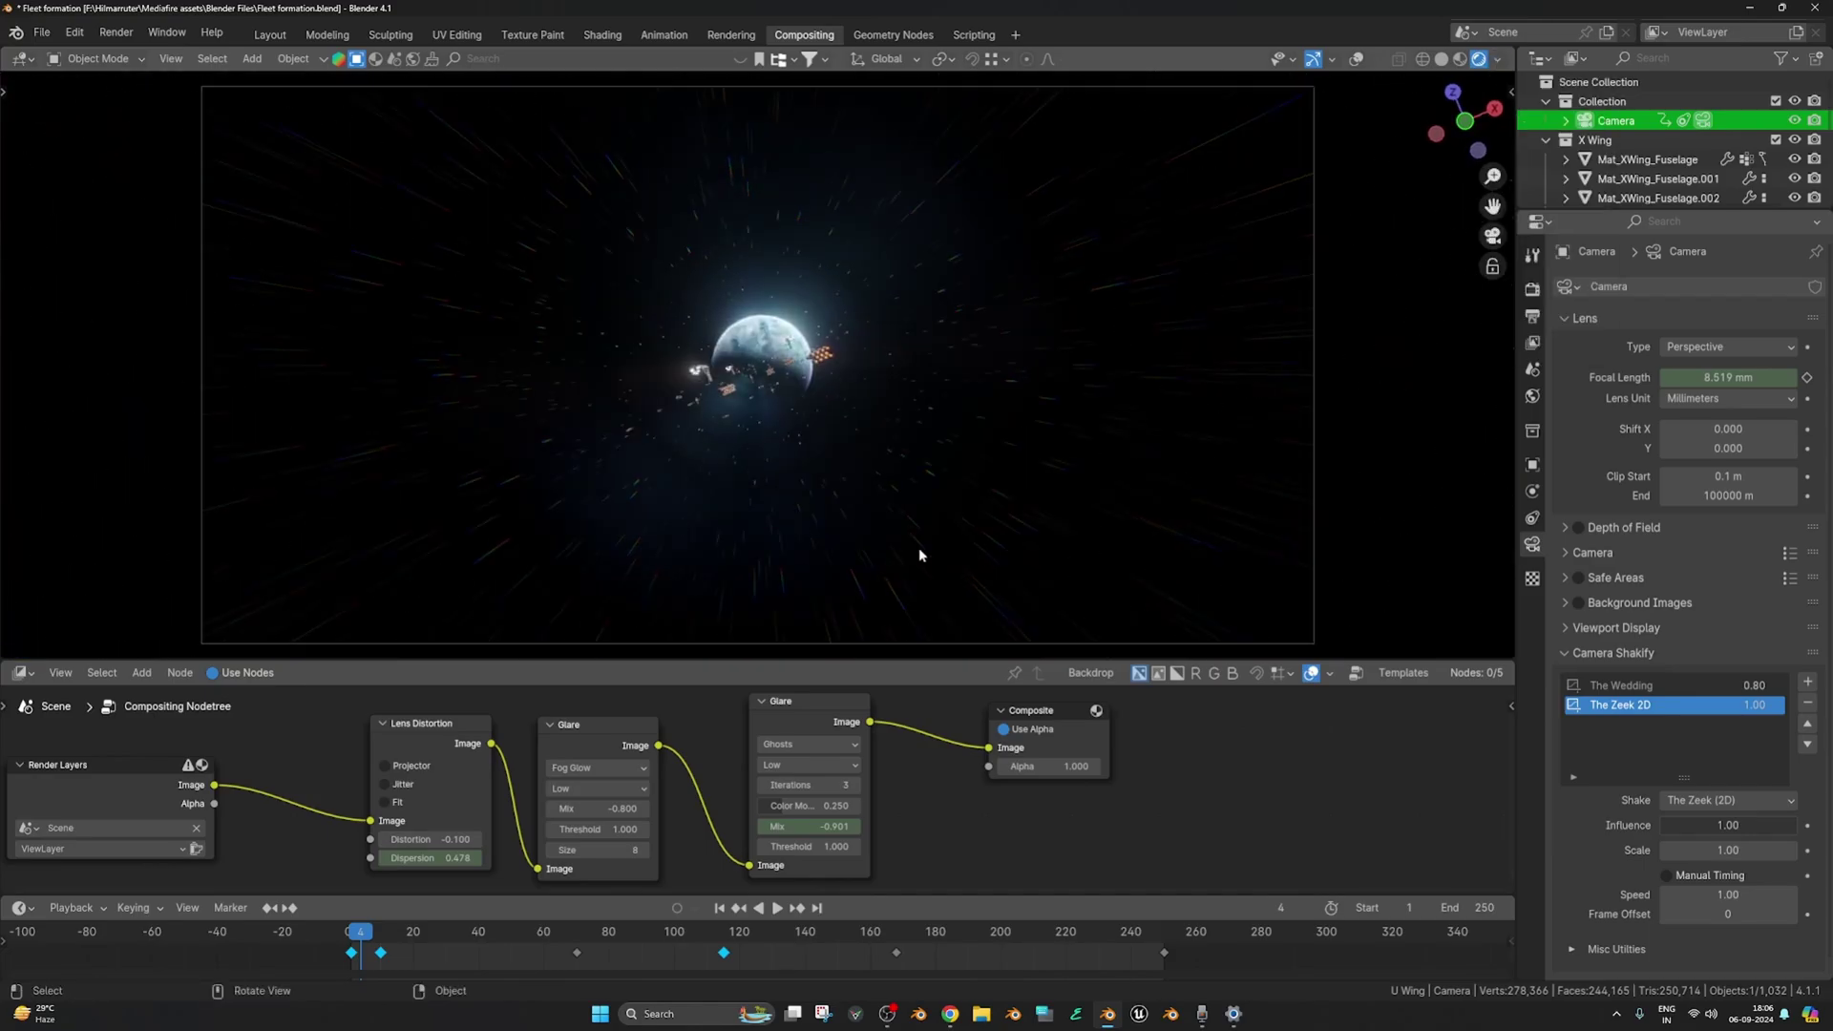
key(space)
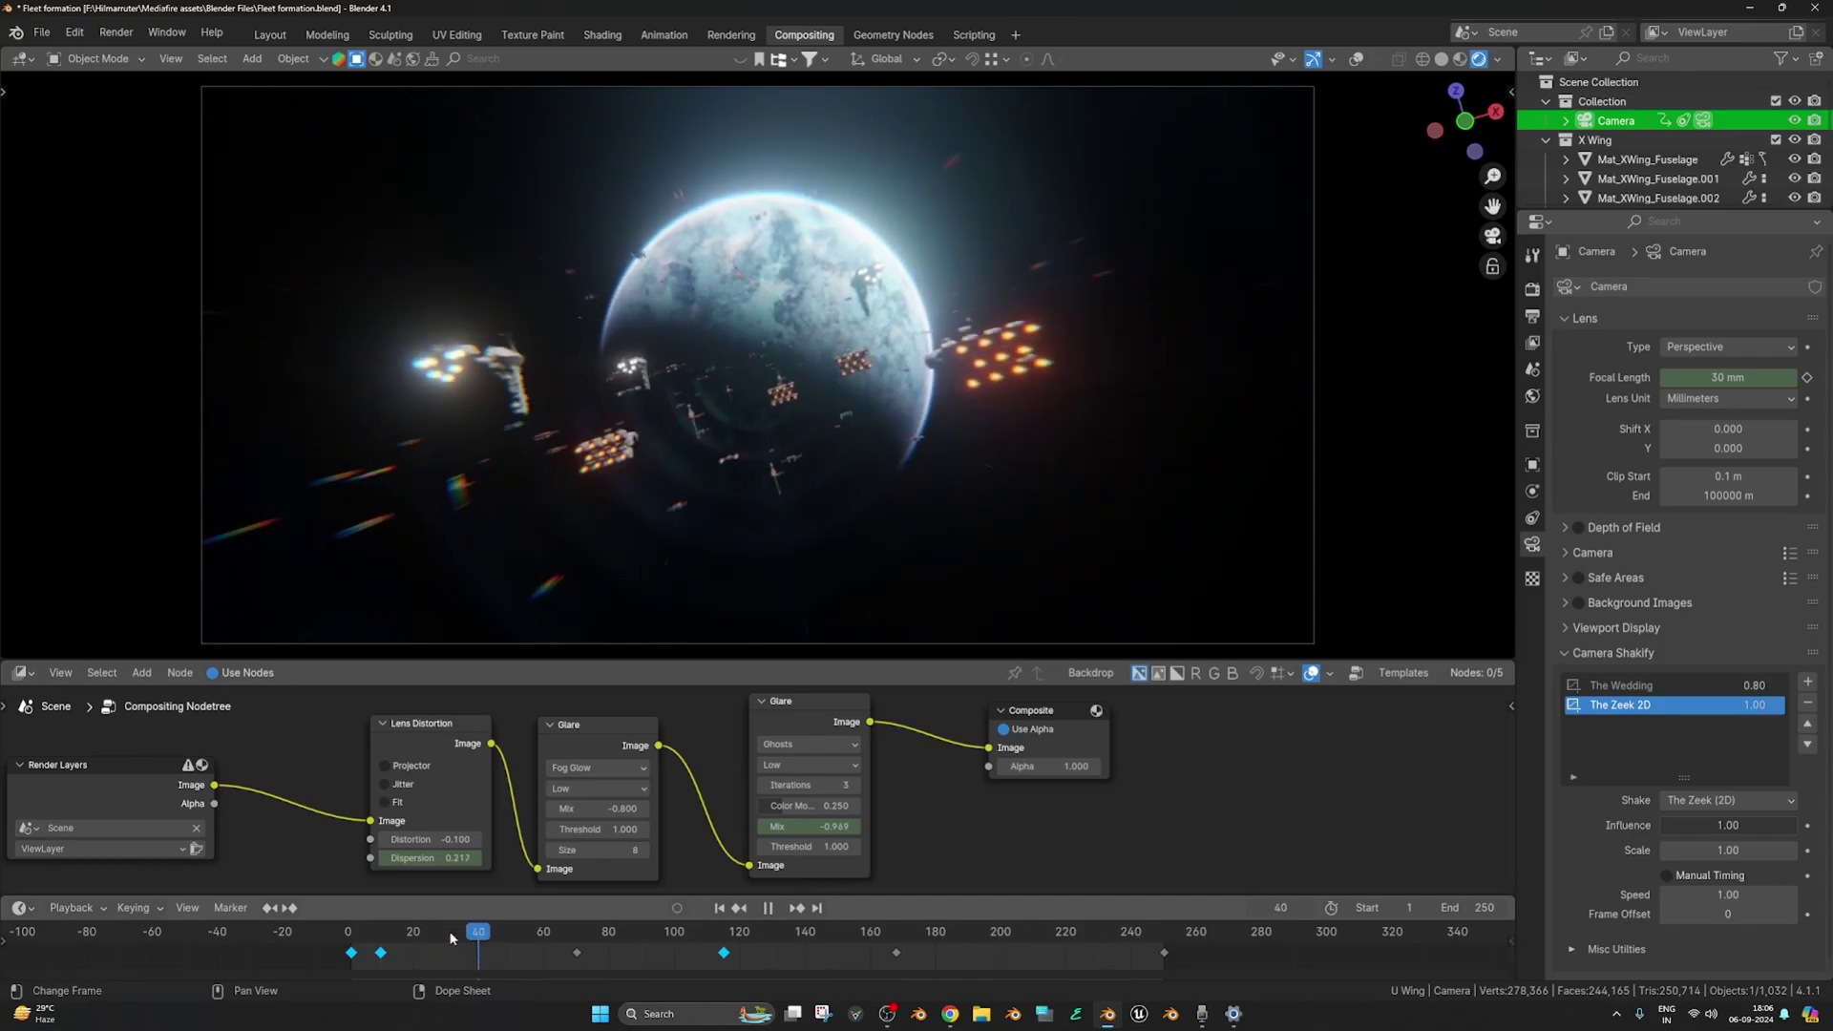
click(358, 933)
key(space)
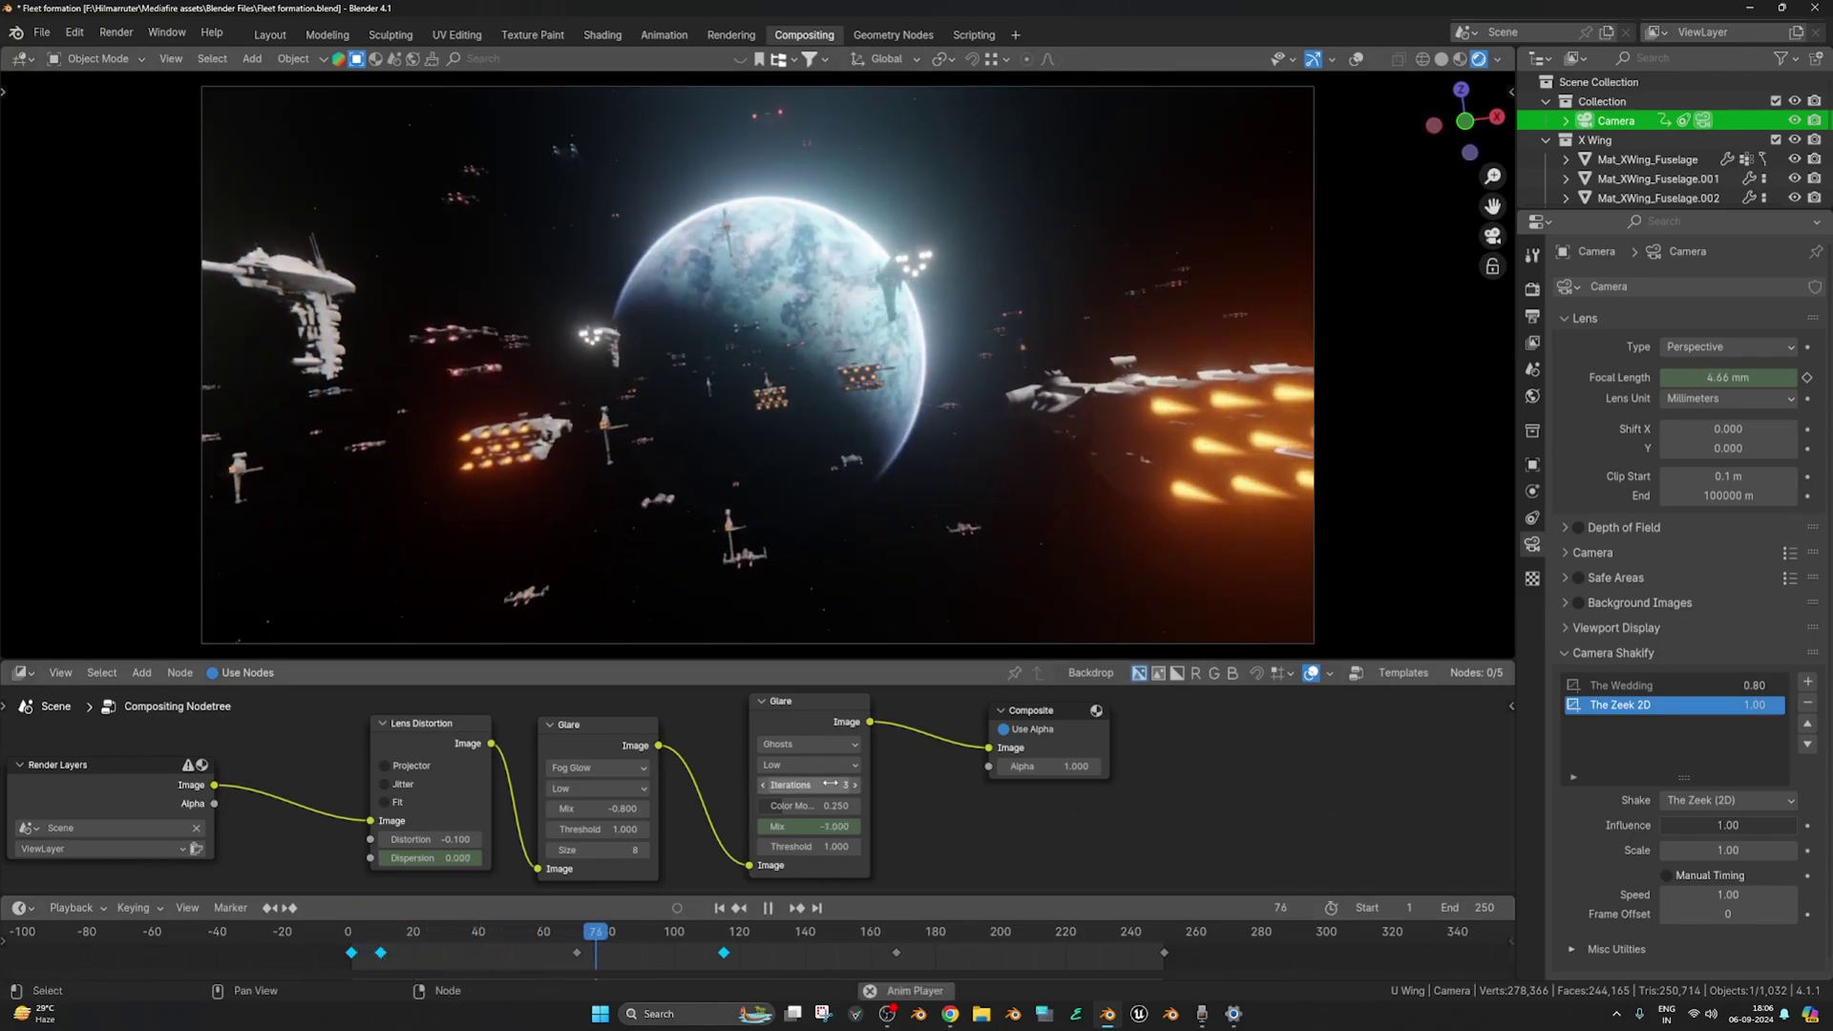
key(space)
- Save Fleet formation.blend, then select the planet and show the viewport sidebar
key(ctrl+s)
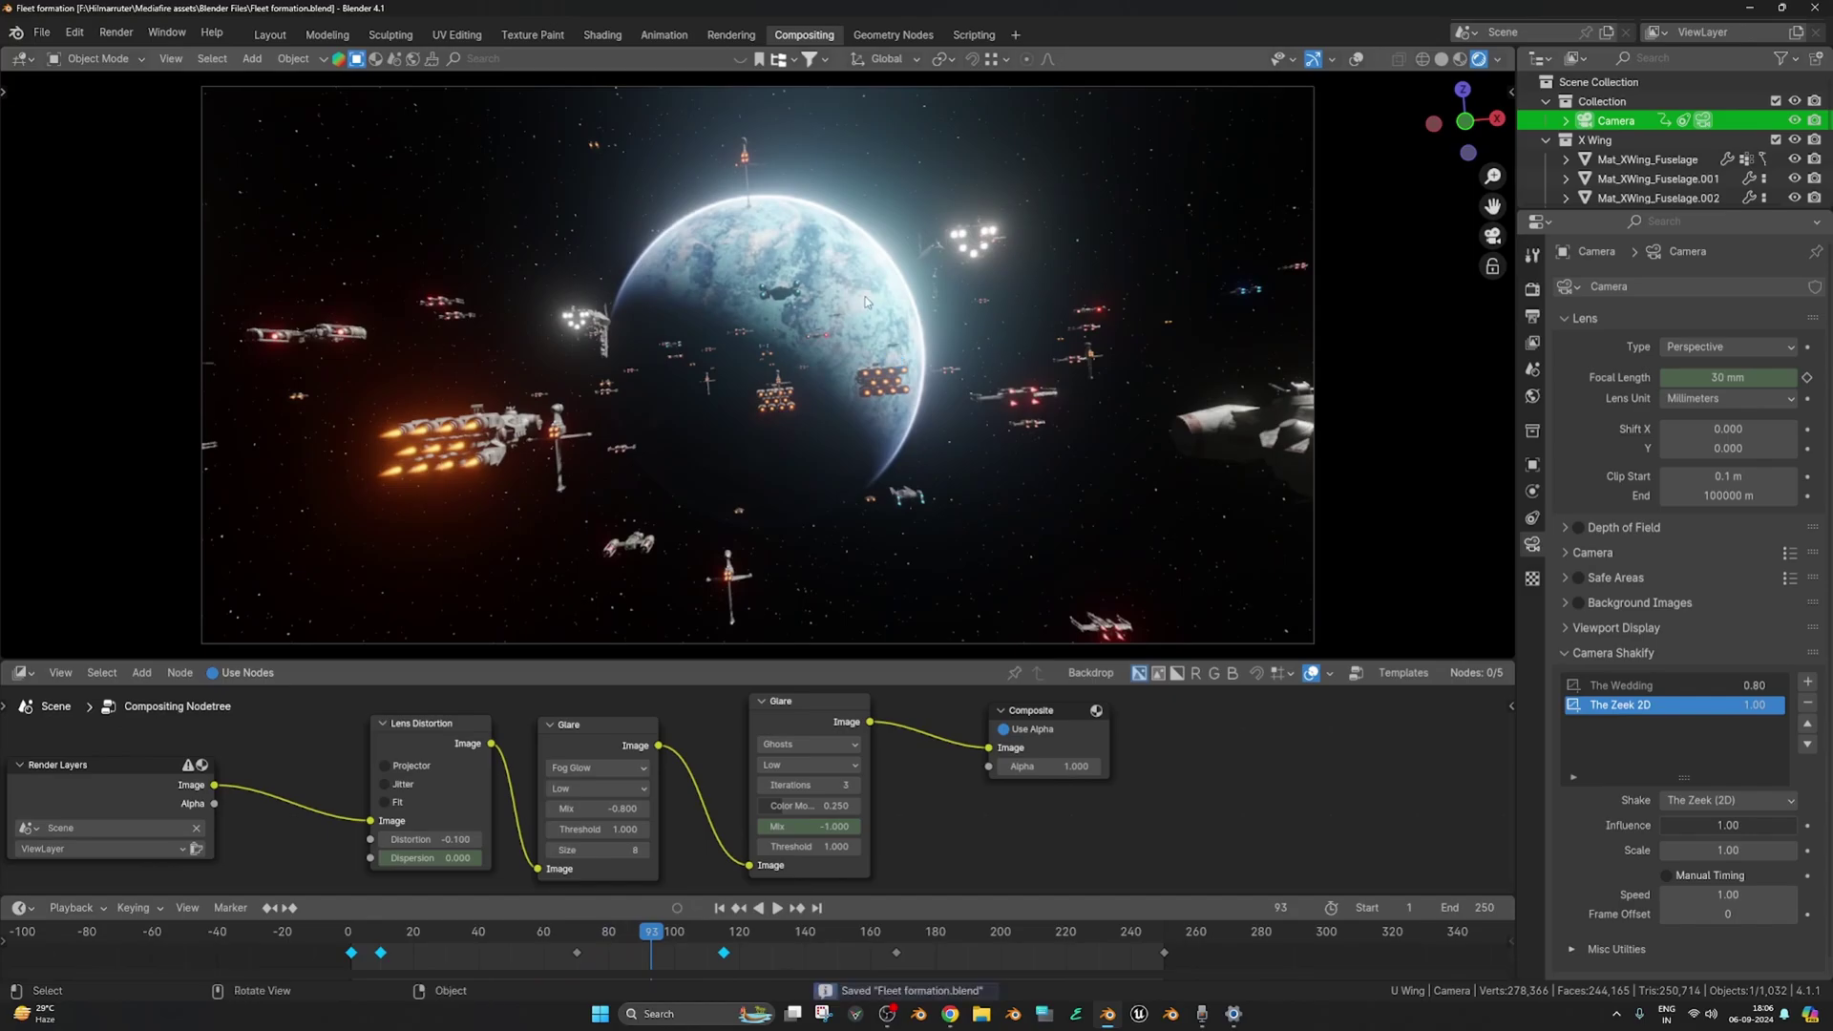
click(860, 364)
key(n)
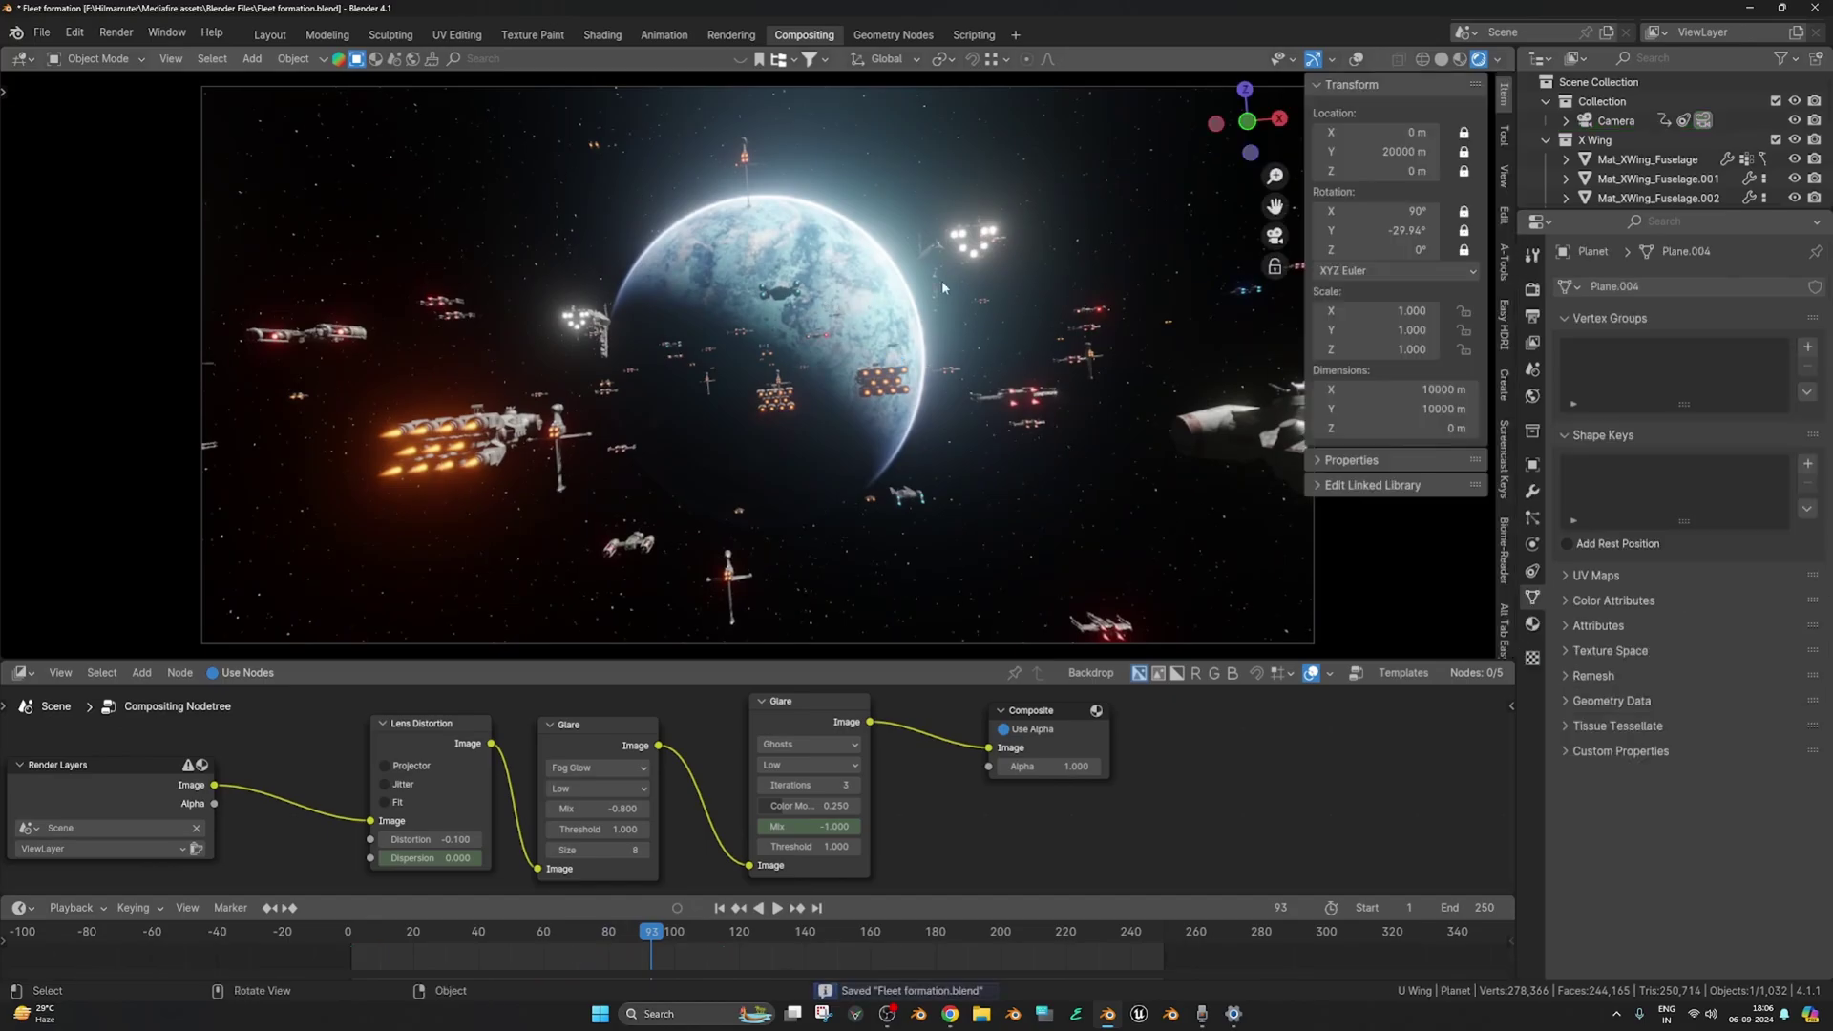
- Show the Custom Planet Transformation settings, keeping Scale 1.00, and replay from the first frame
scroll(1503, 520, down, 10)
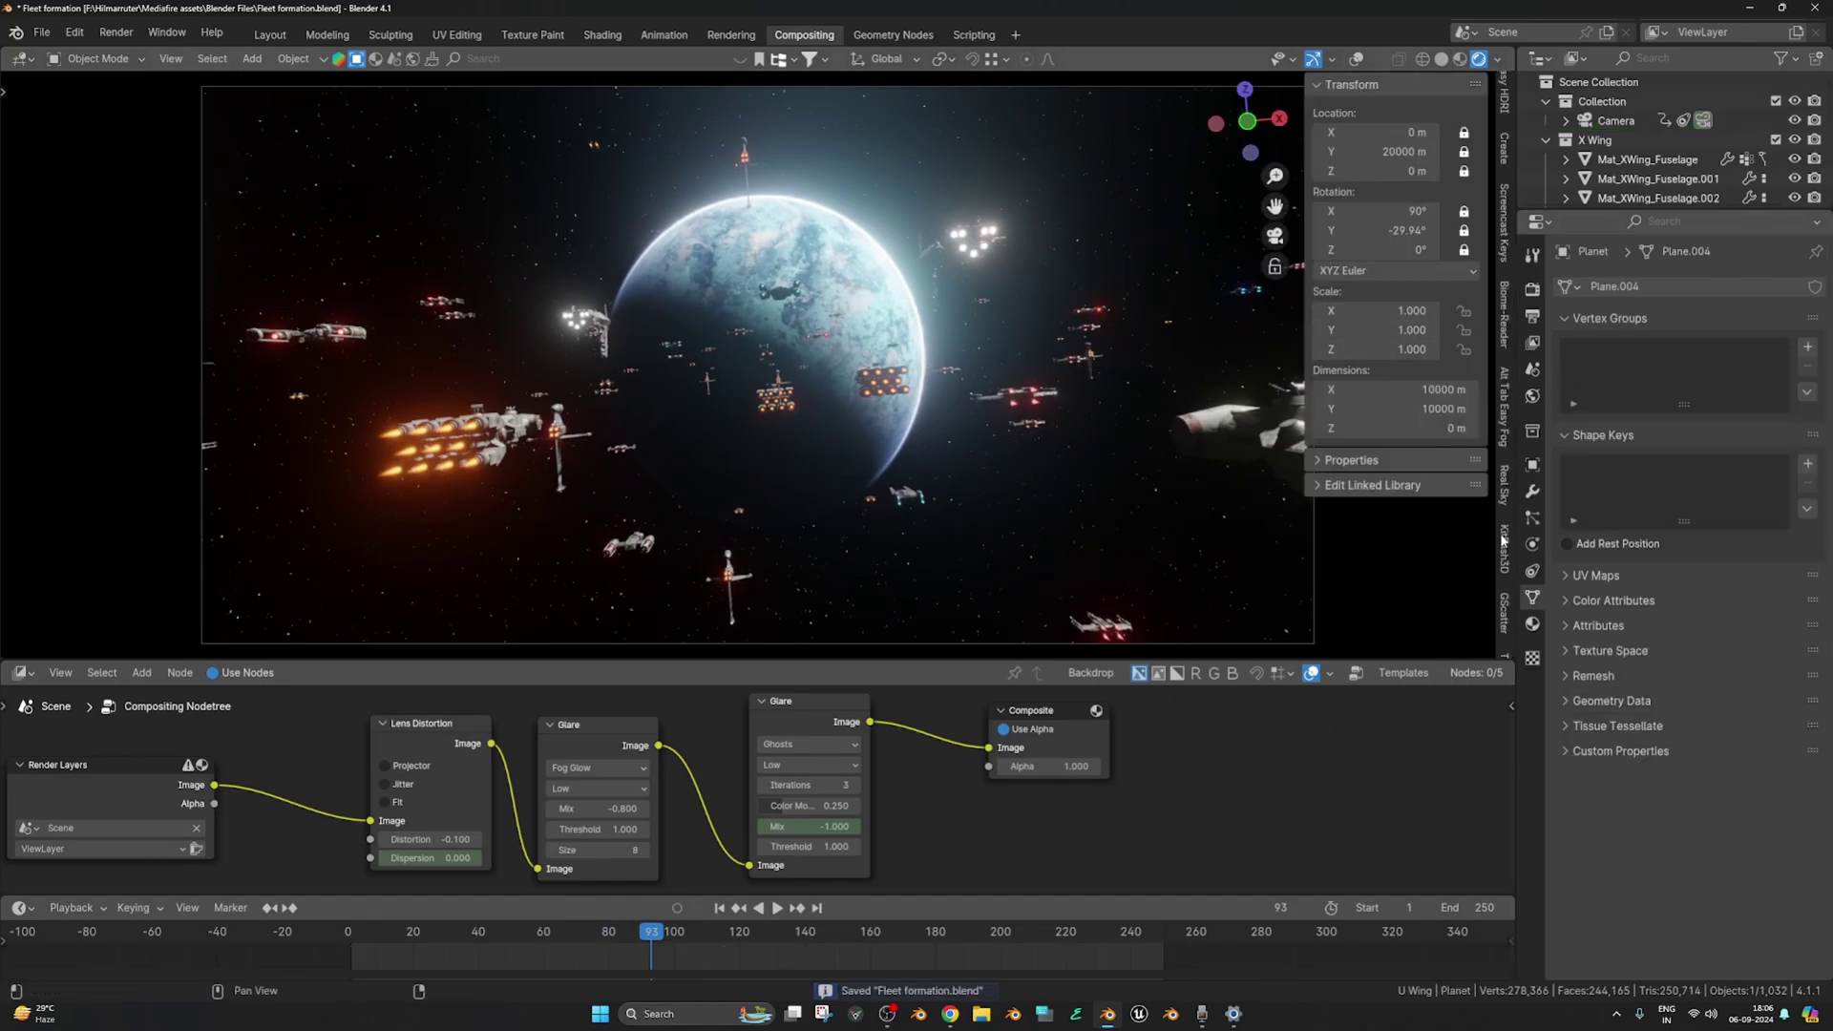
scroll(1503, 582, down, 5)
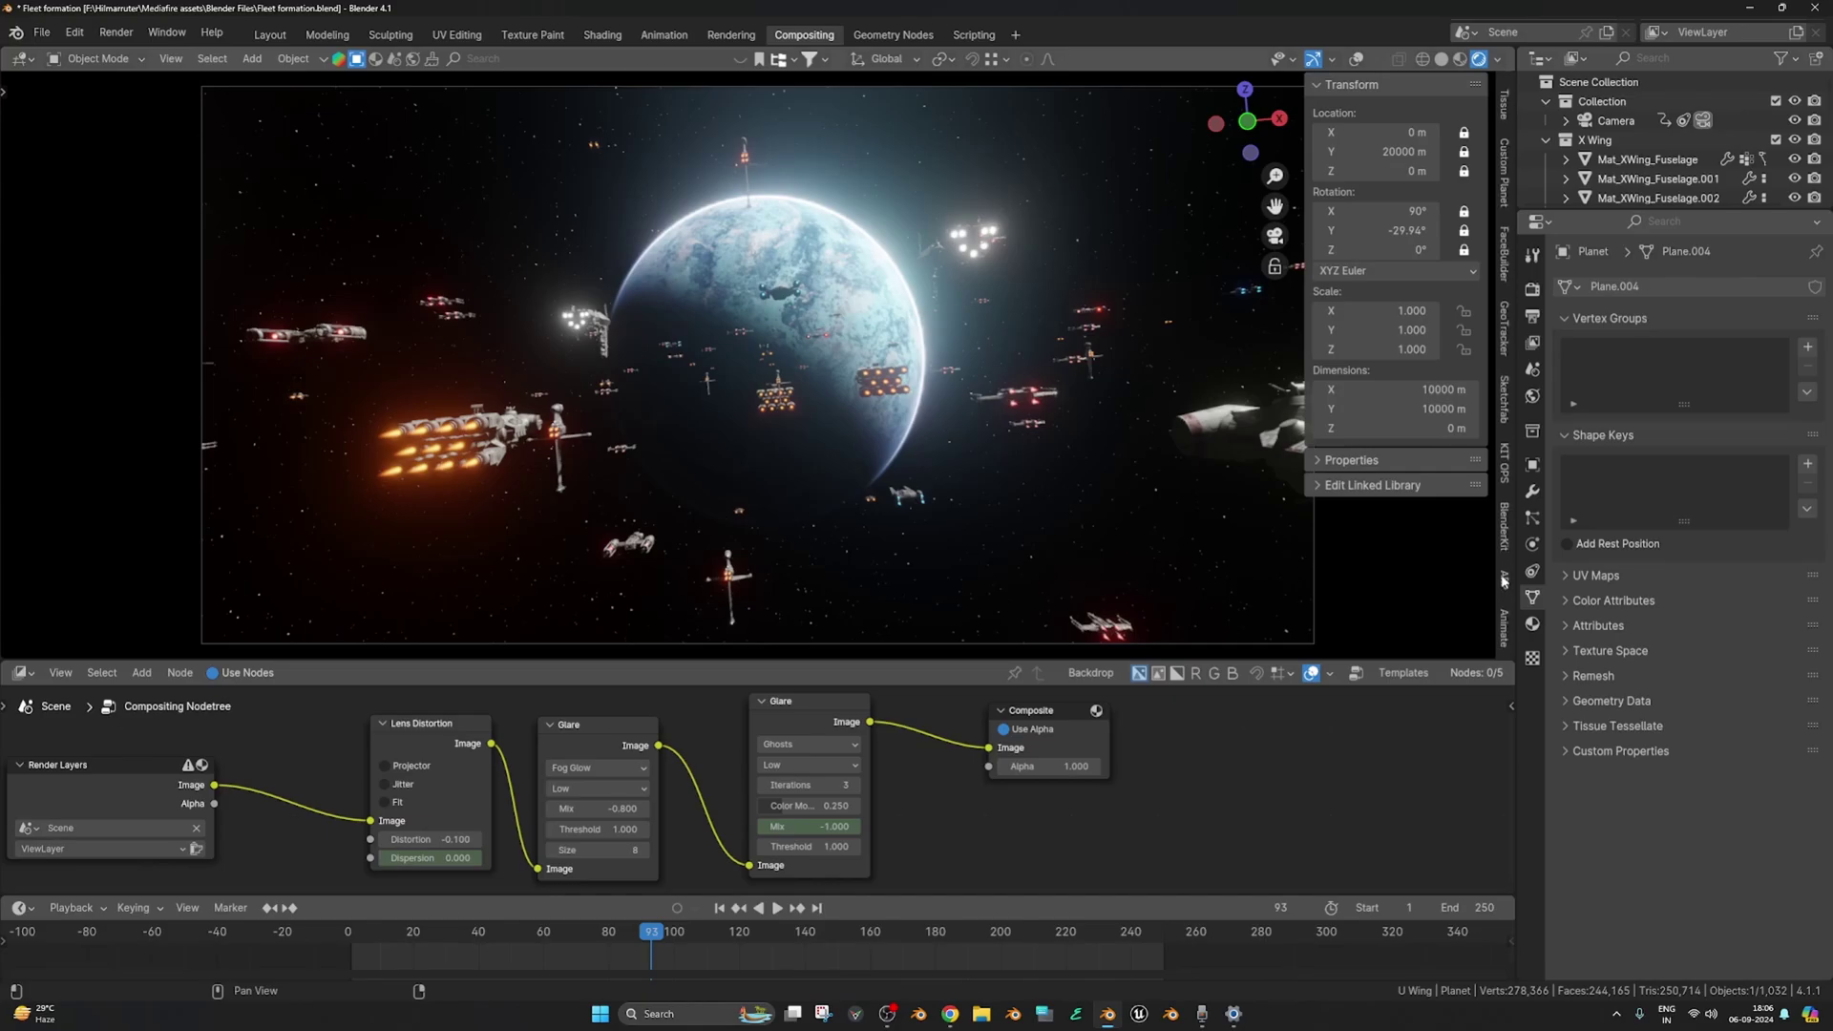
click(1504, 172)
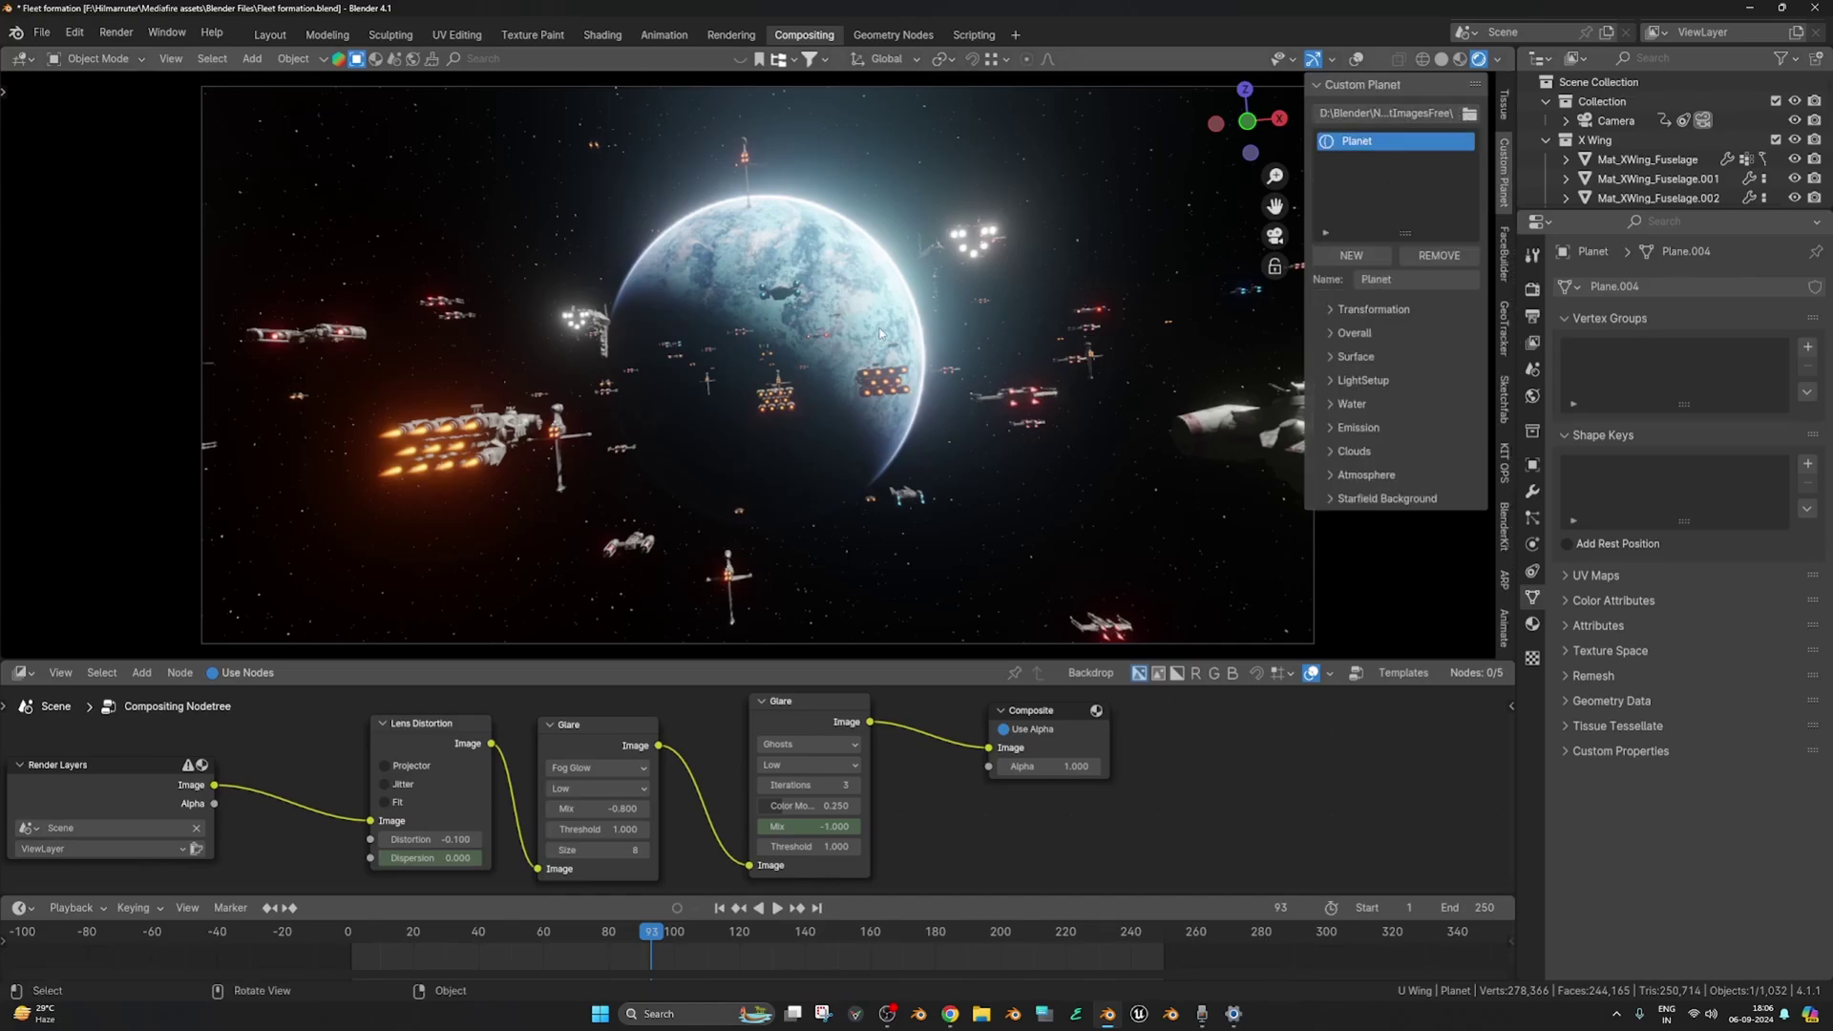
click(1366, 313)
drag(1391, 359, 1392, 361)
scroll(1414, 511, down, 1)
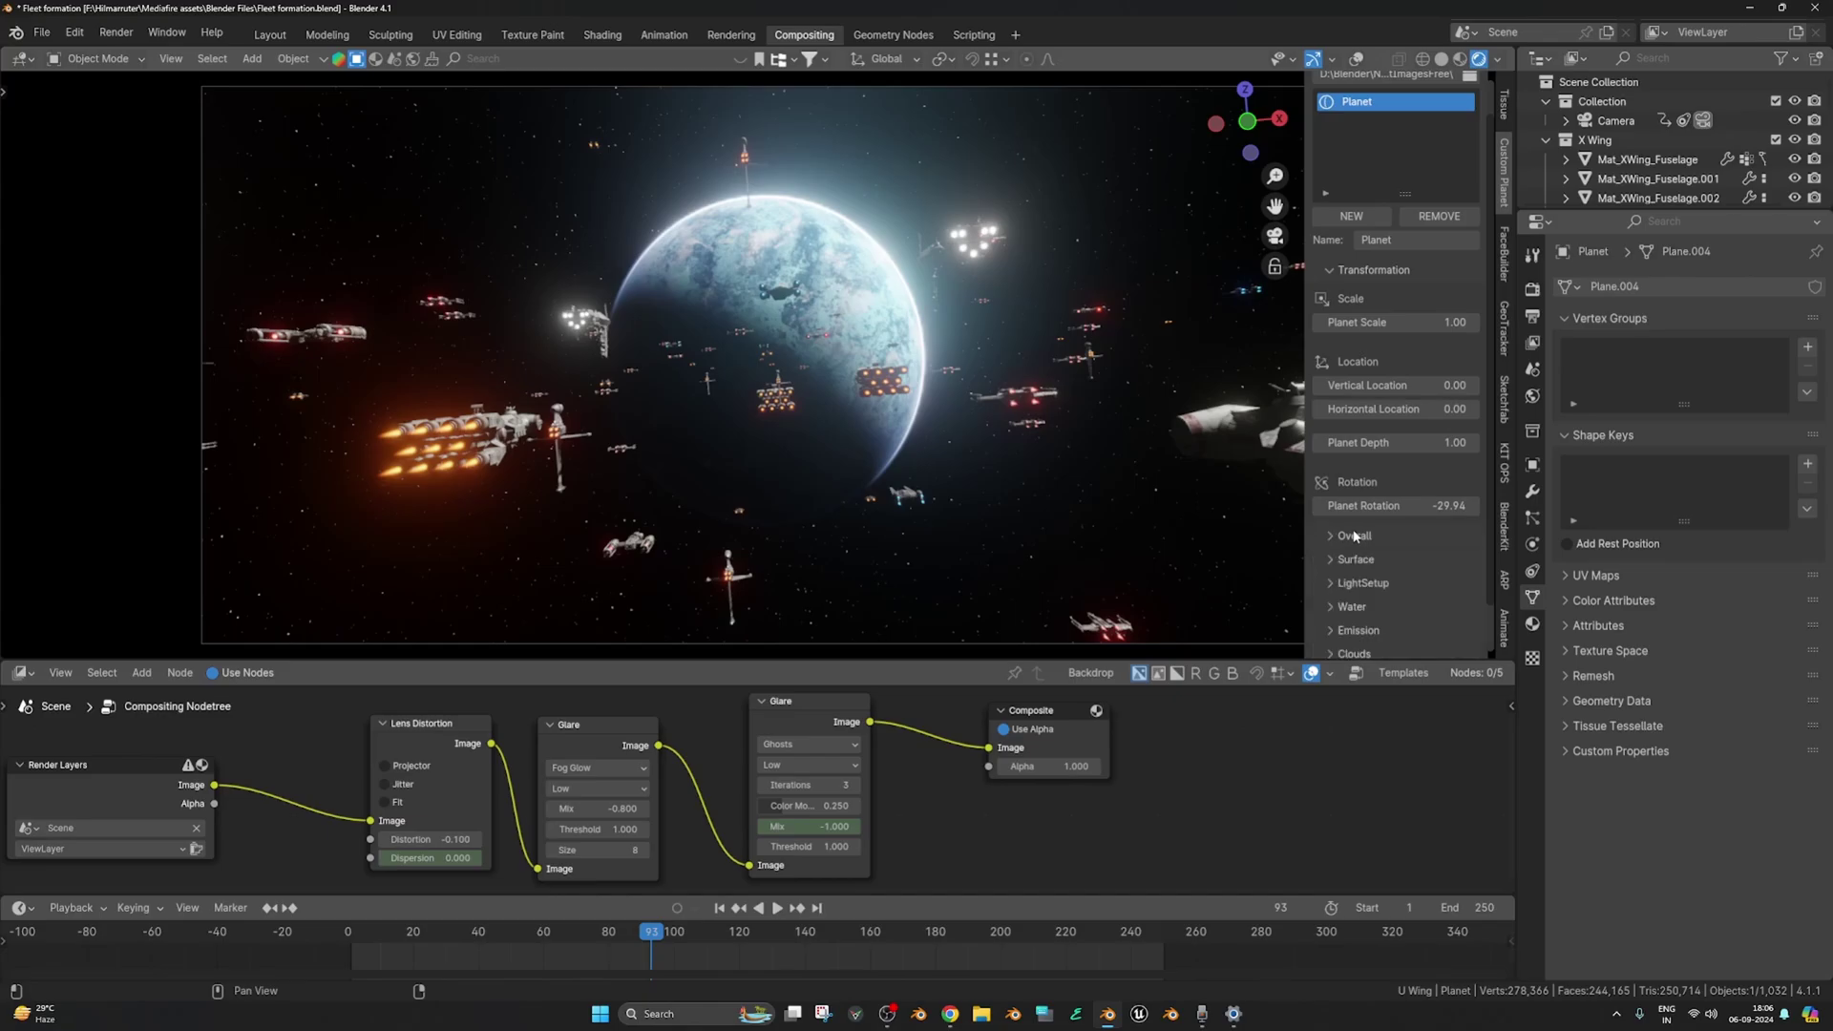
scroll(1363, 527, down, 1)
key(shift+Left)
key(space)
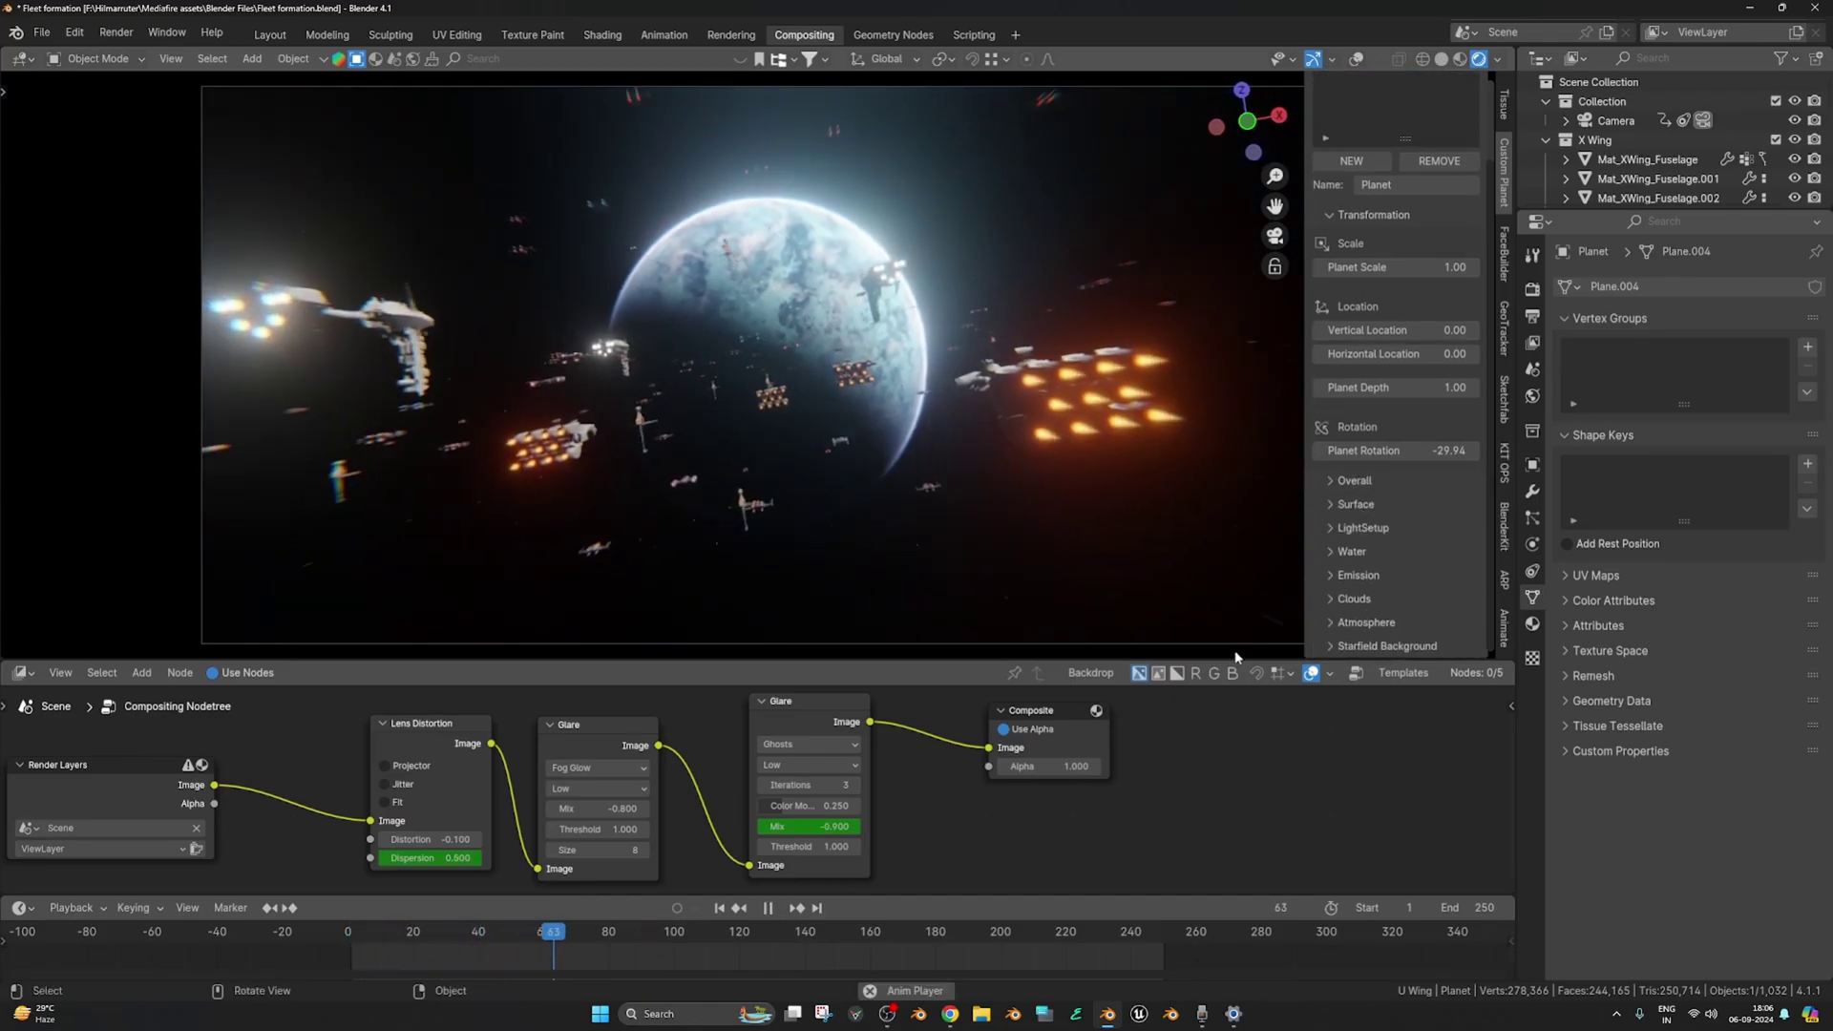
- Stop playback and scrub the timeline back to frame 13, mid-jump
key(space)
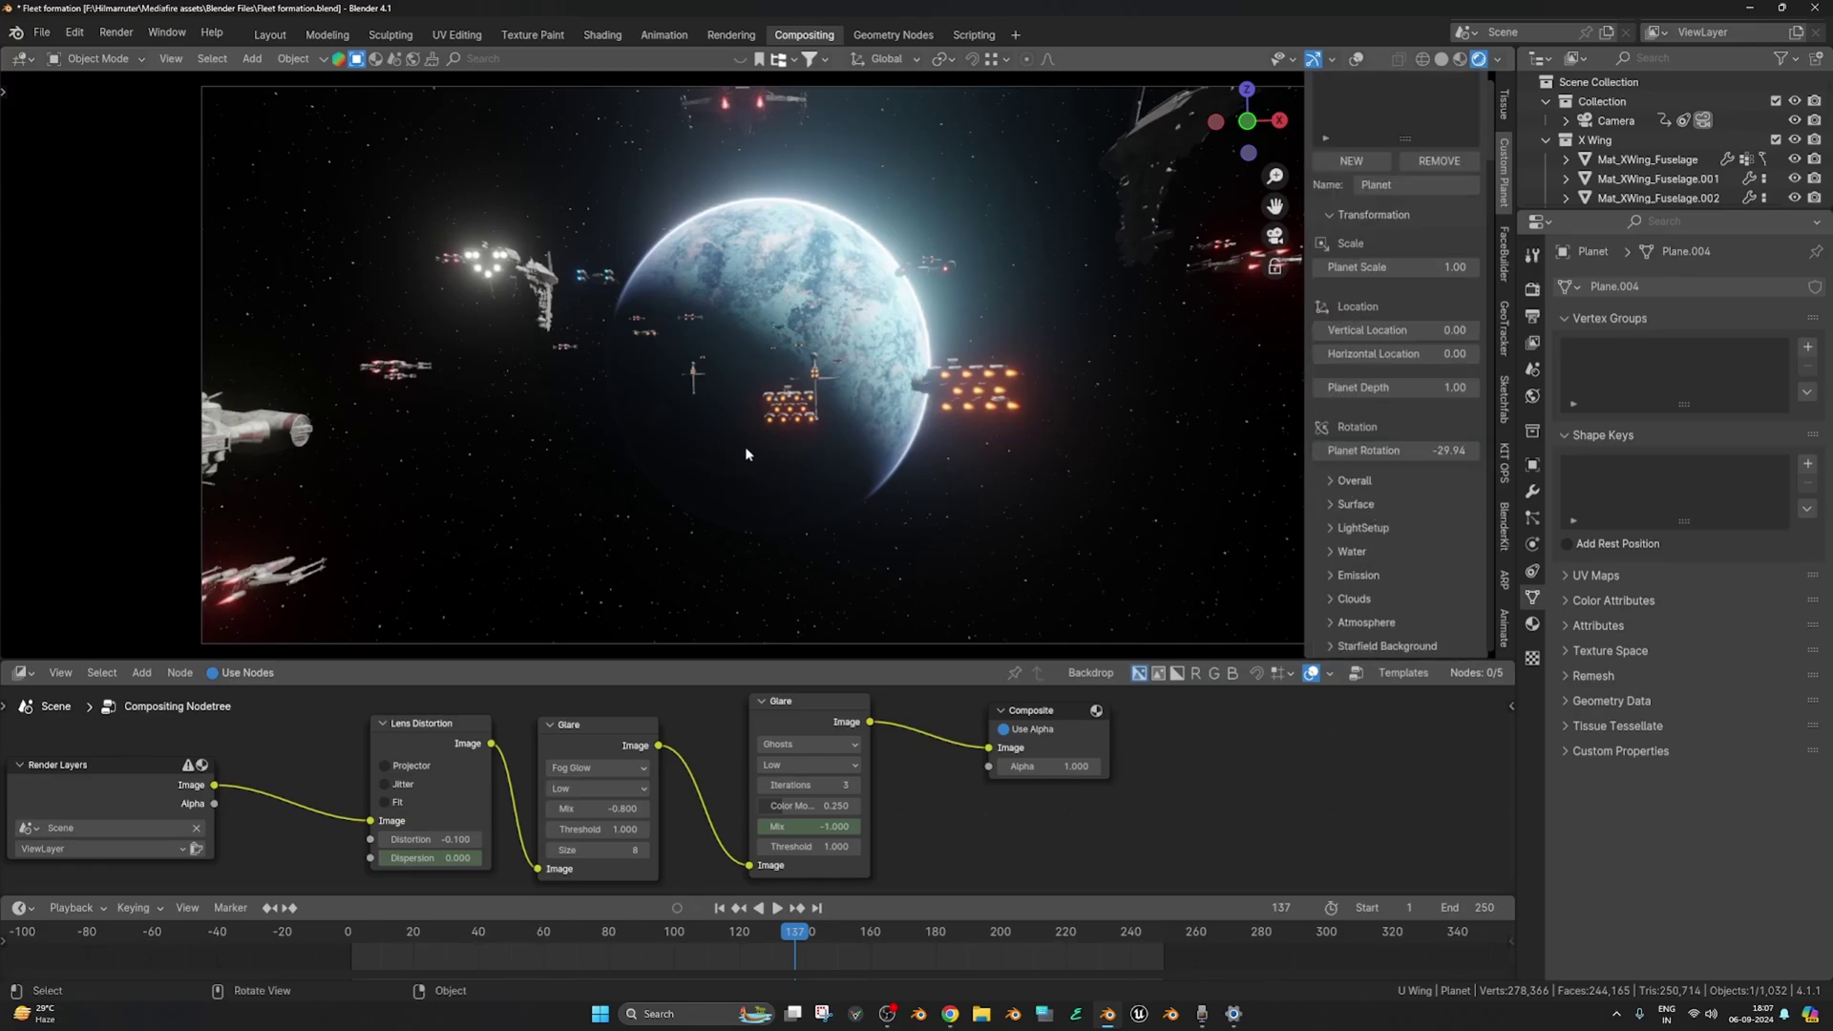
drag(808, 941, 390, 941)
scroll(1394, 344, up, 3)
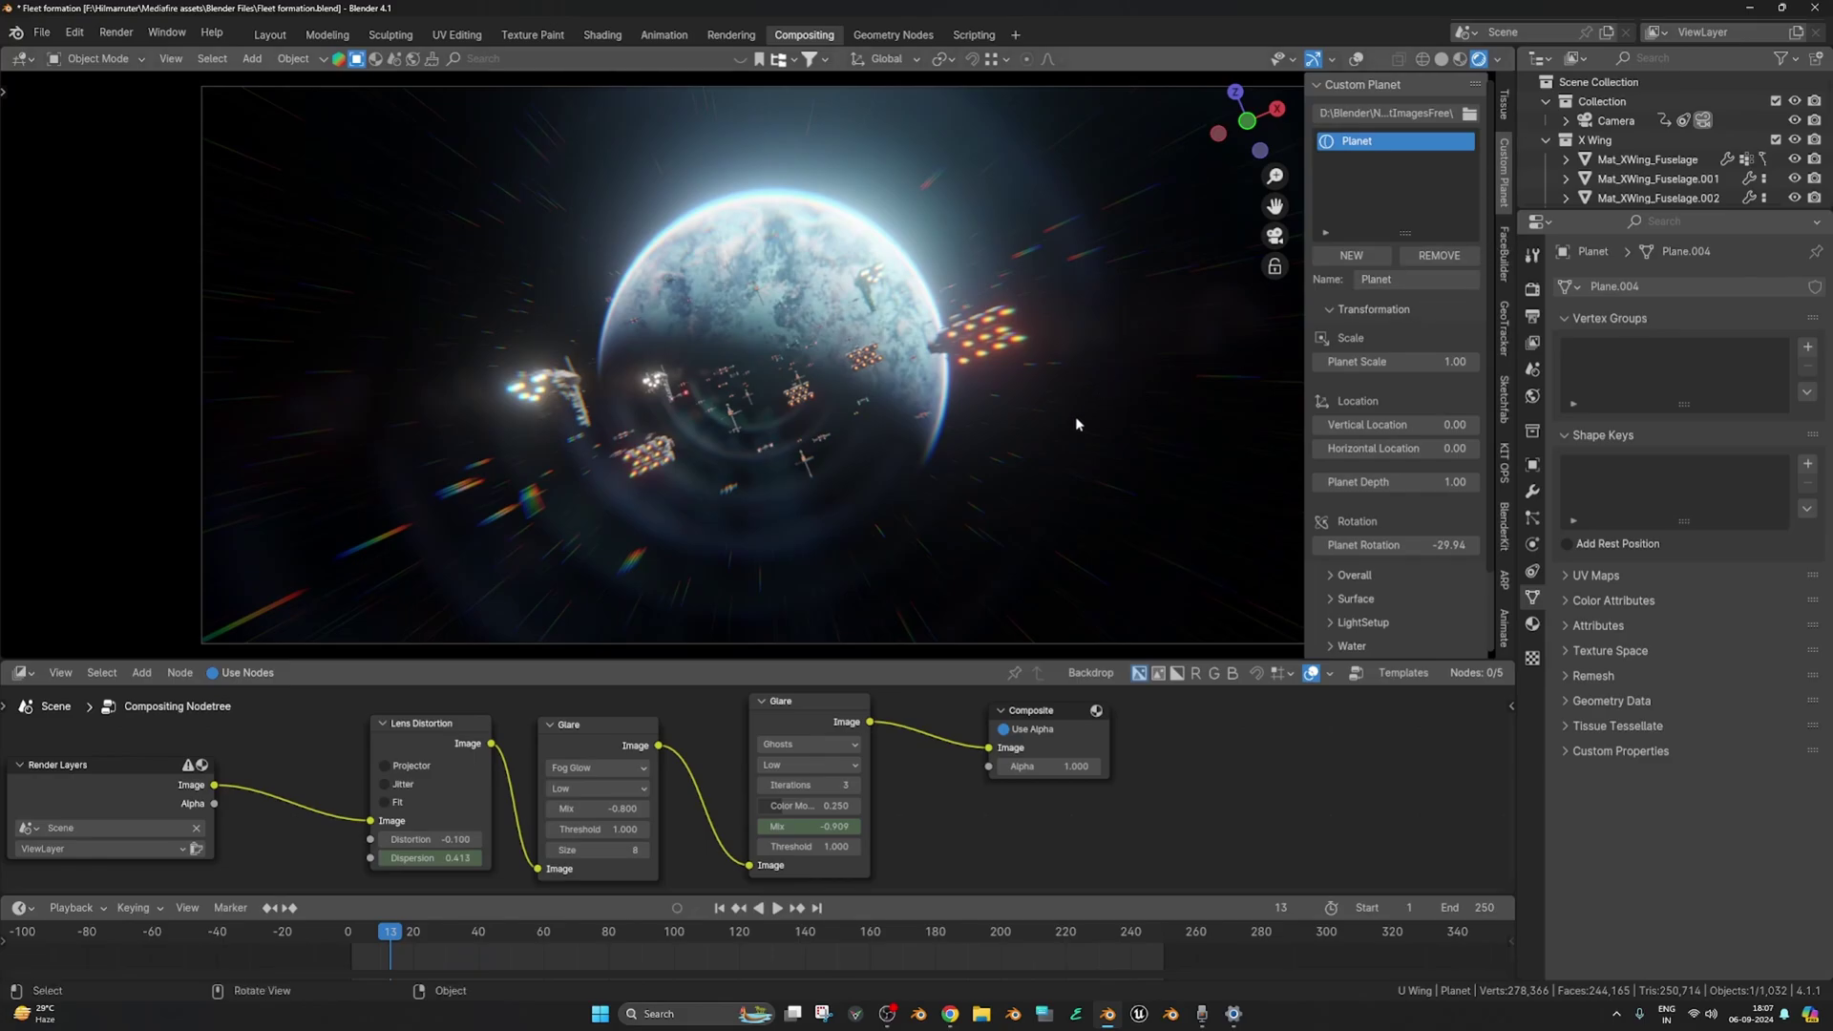
- Hide the sidebar, replay the animation until frame 119, and enlarge the viewport over the node editor
key(n)
key(space)
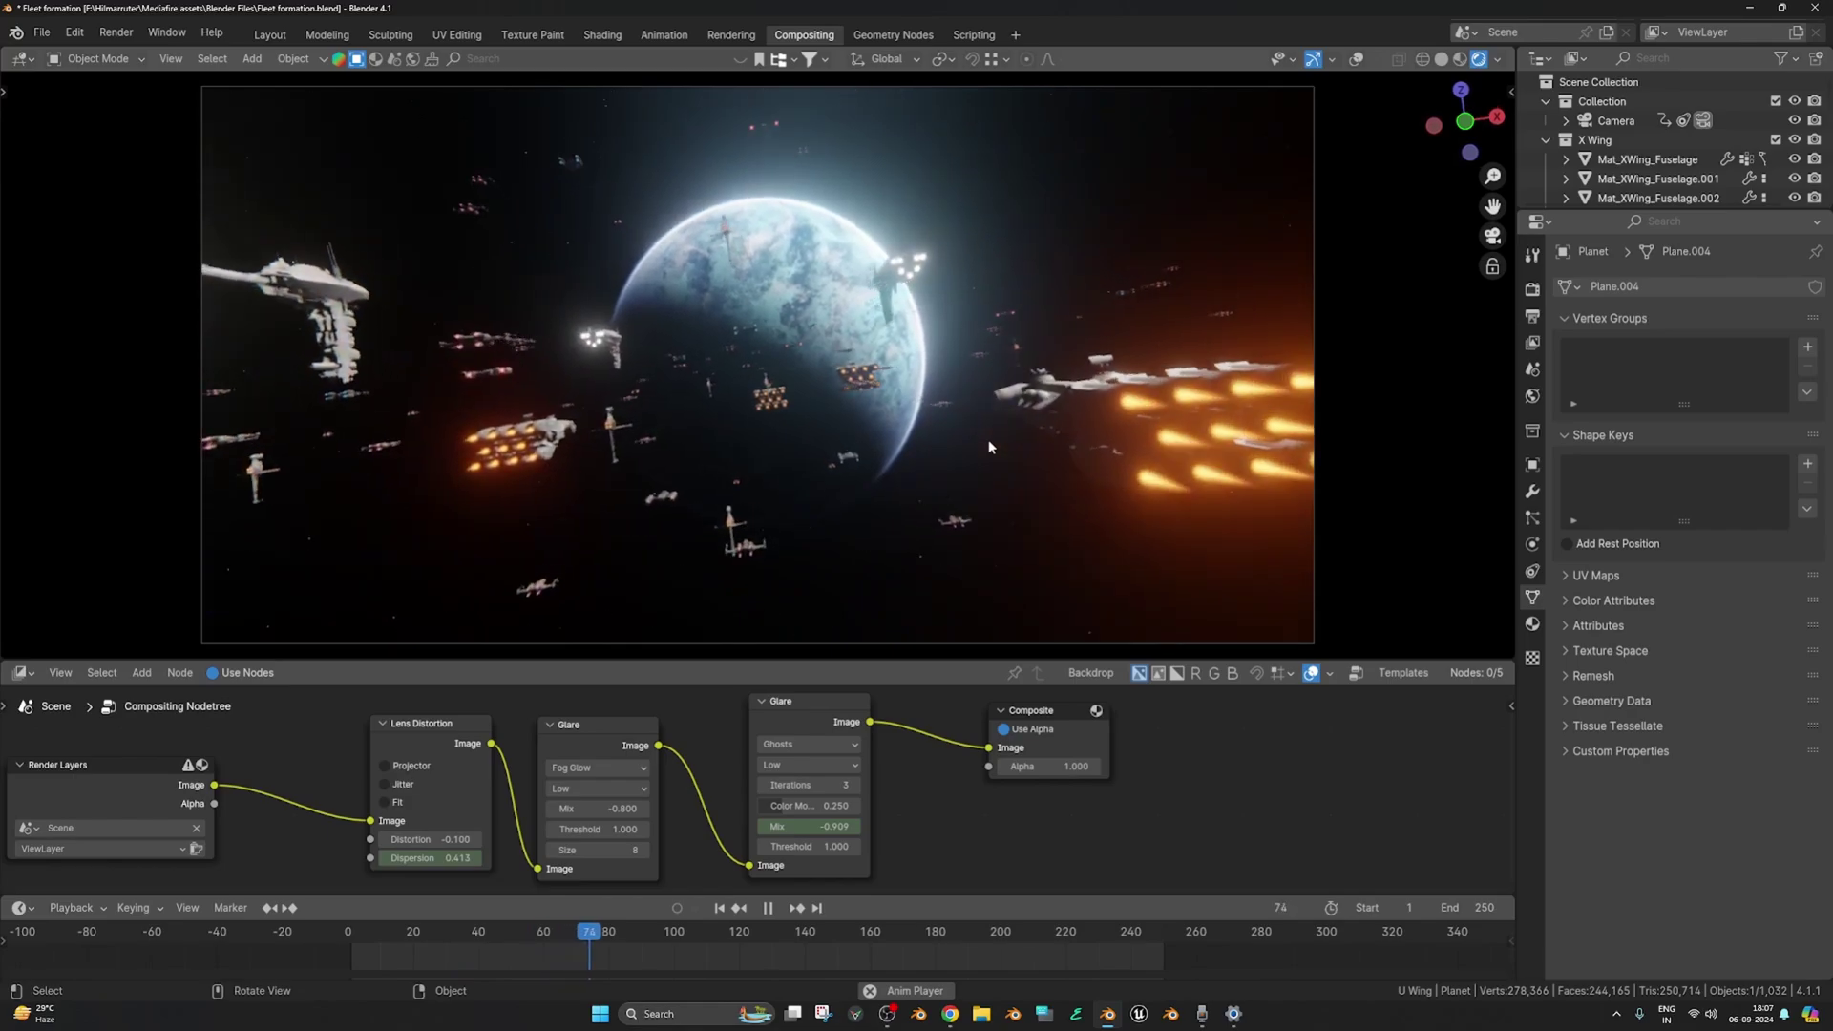
key(space)
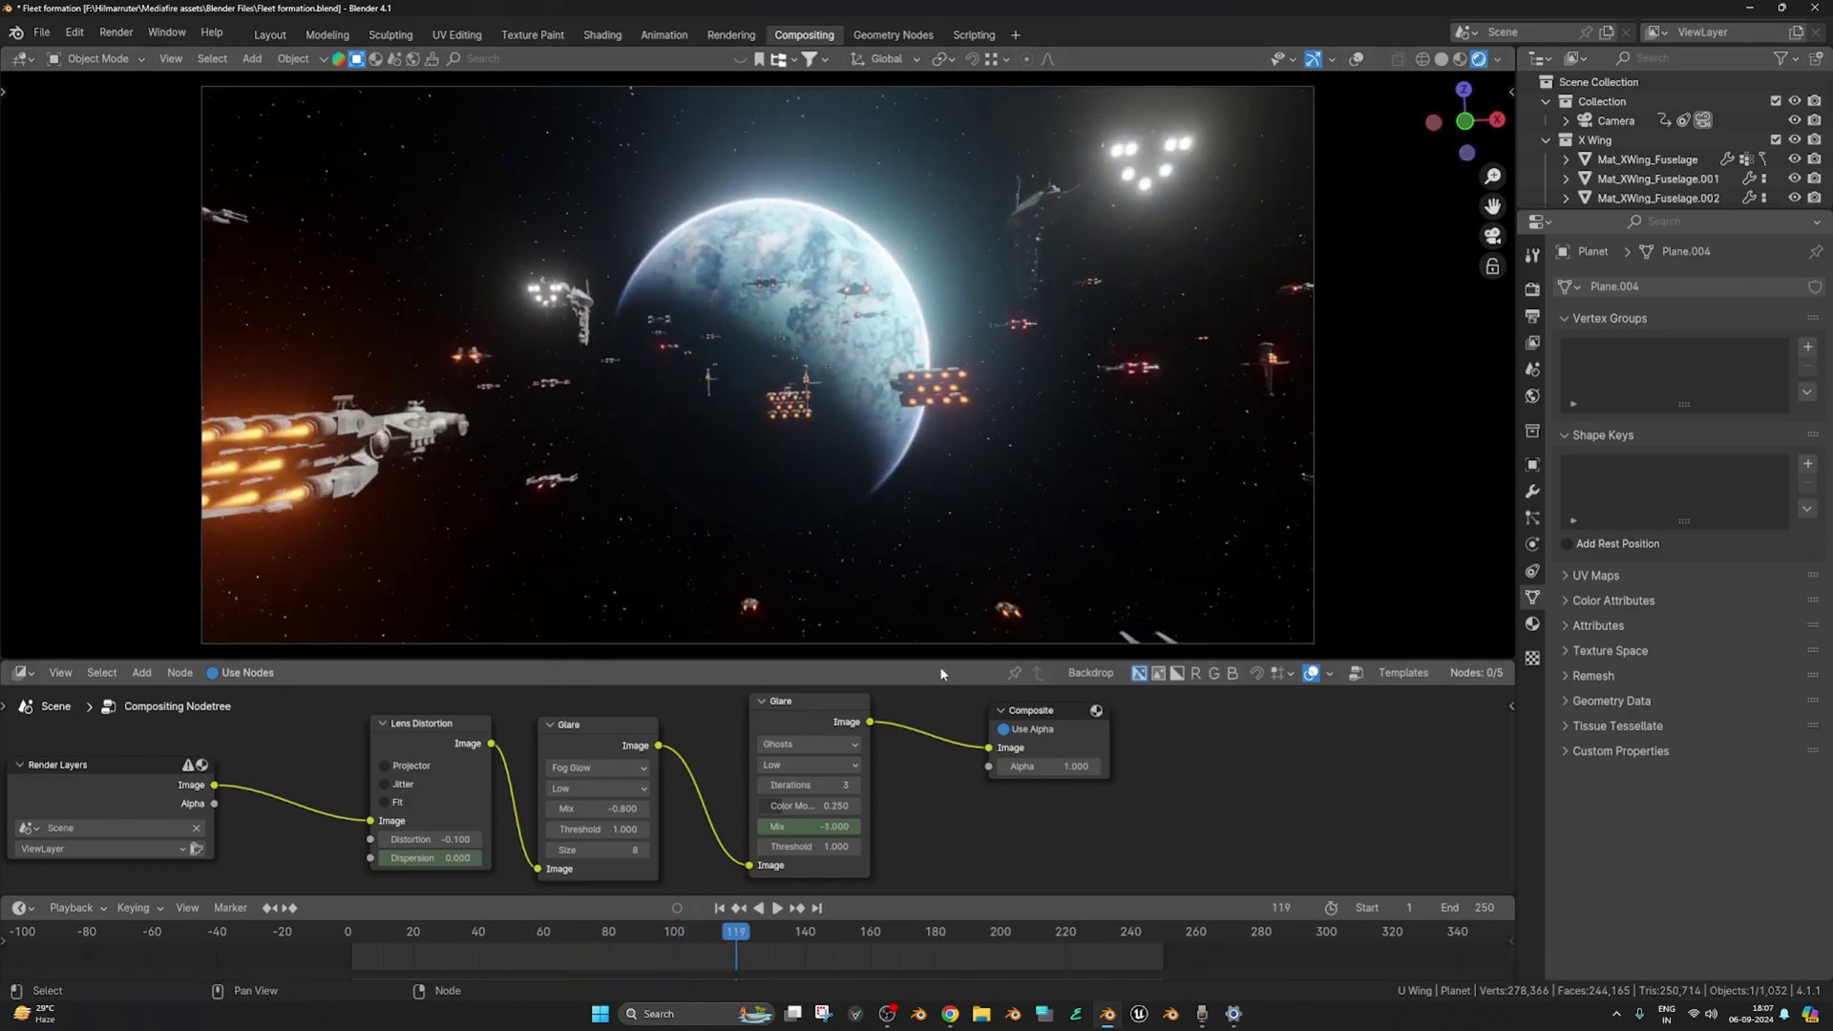
drag(942, 662, 939, 789)
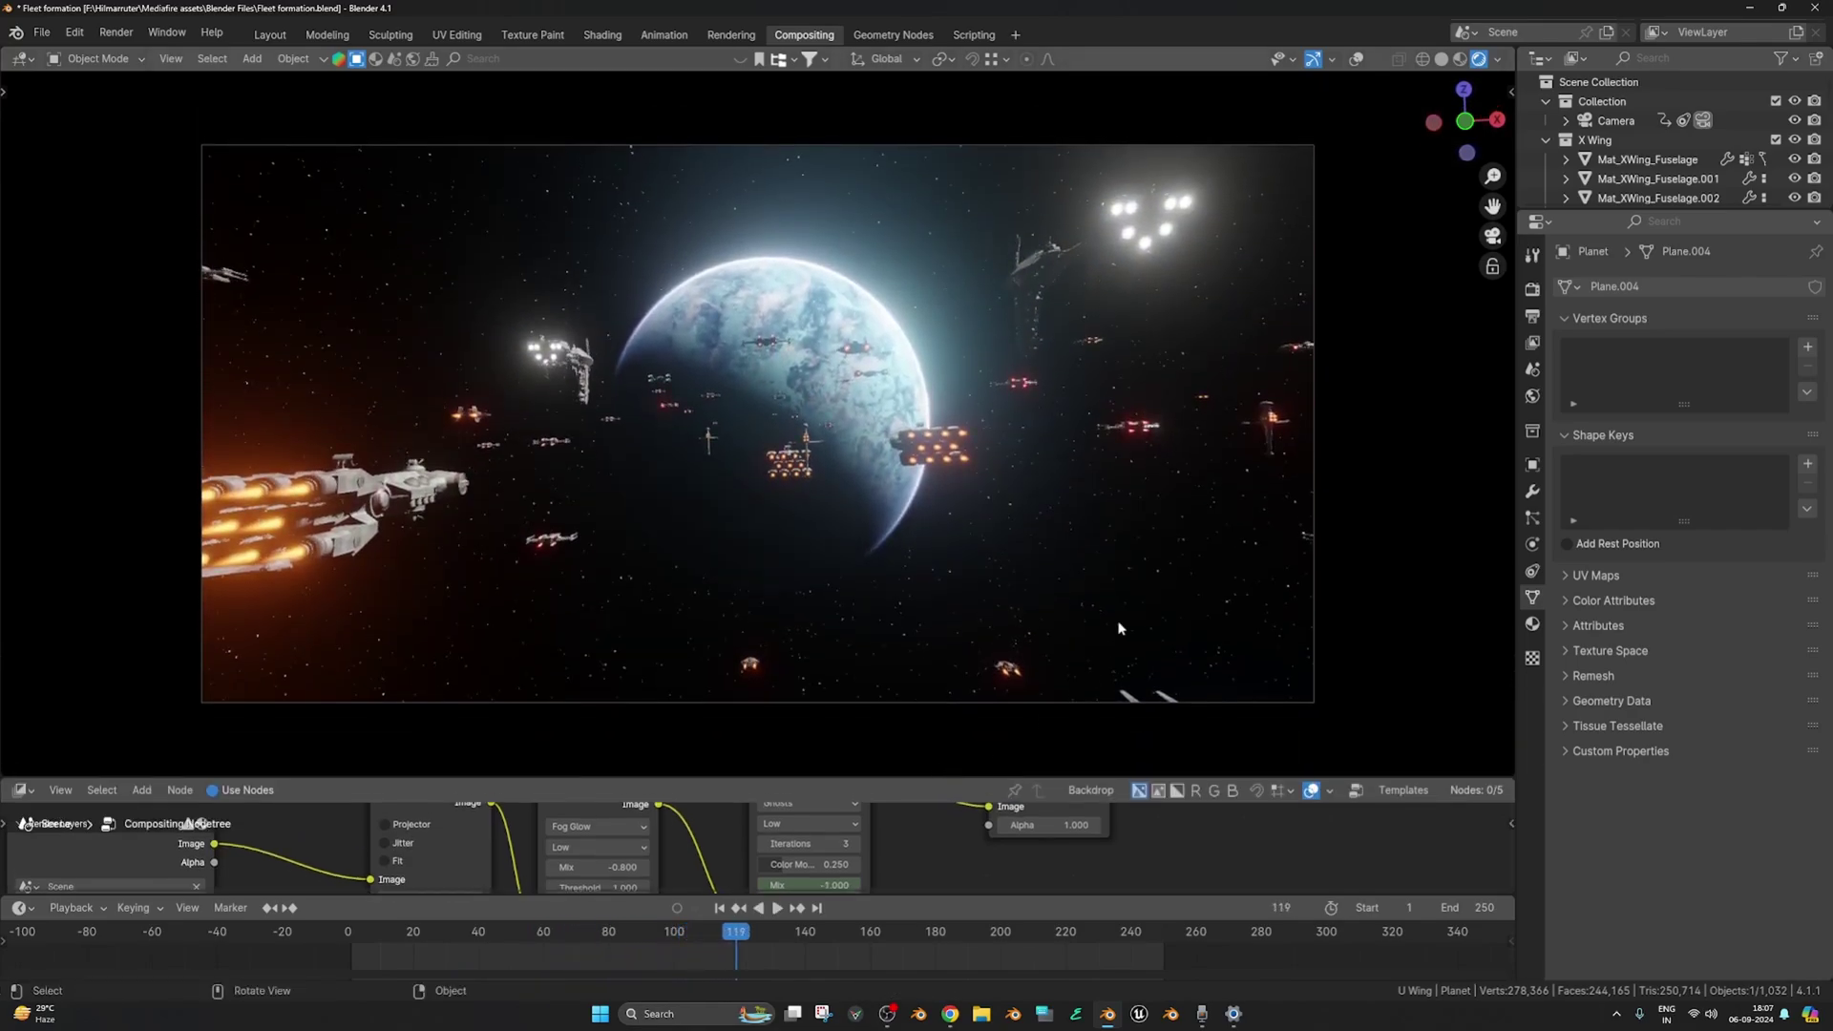